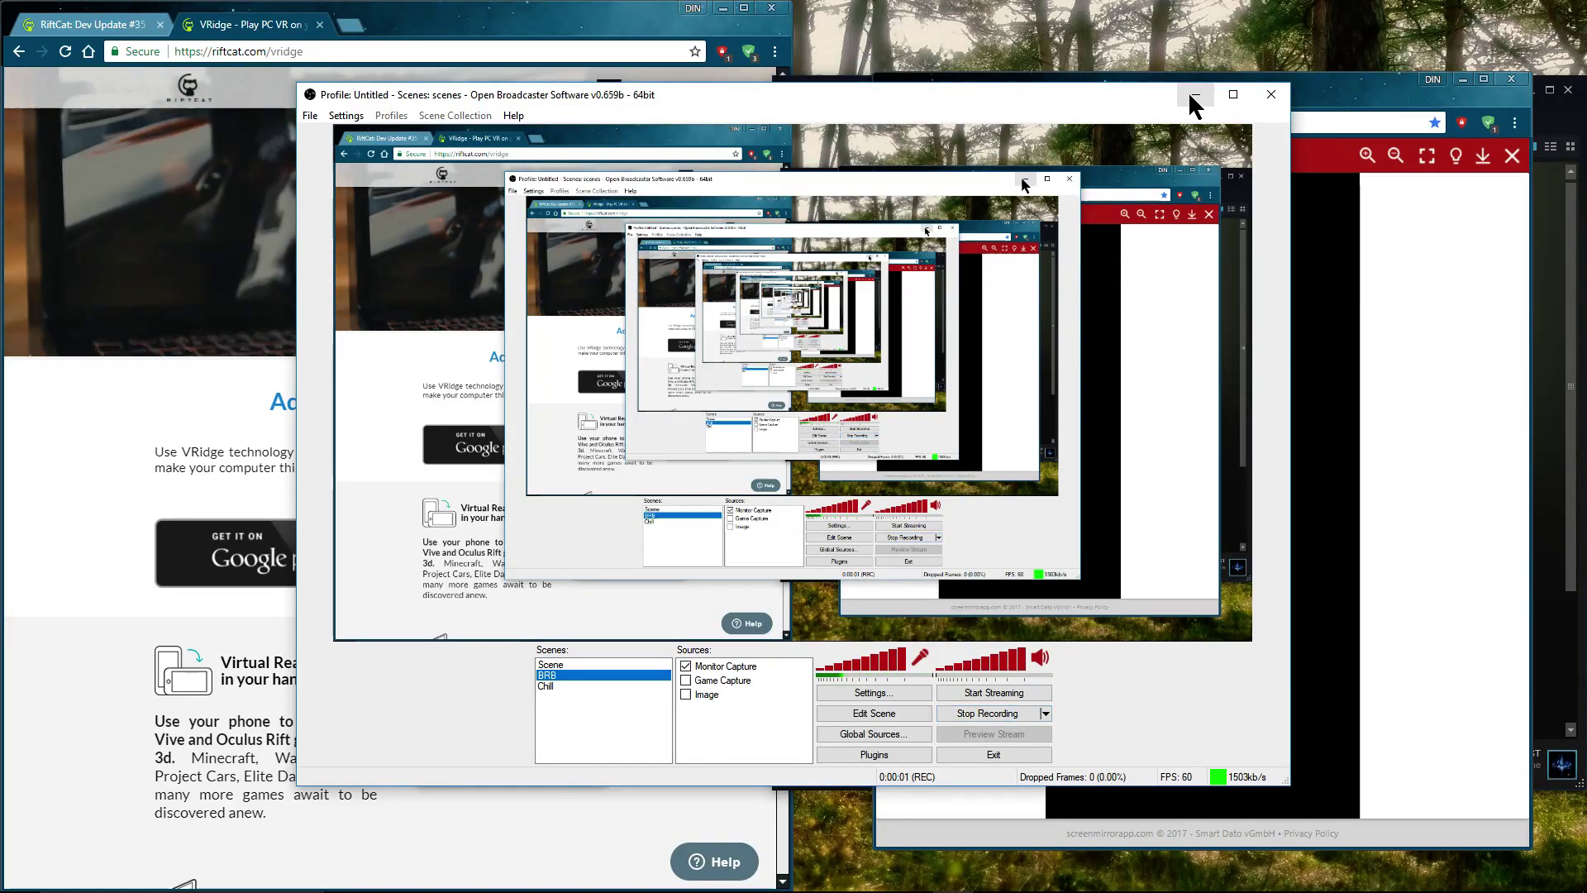
Minimize OBS, move the Screen Mirror window lower, and restore the VRidge Chrome window beside it.
{"action": "left_click", "coordinate": [1193, 97]}
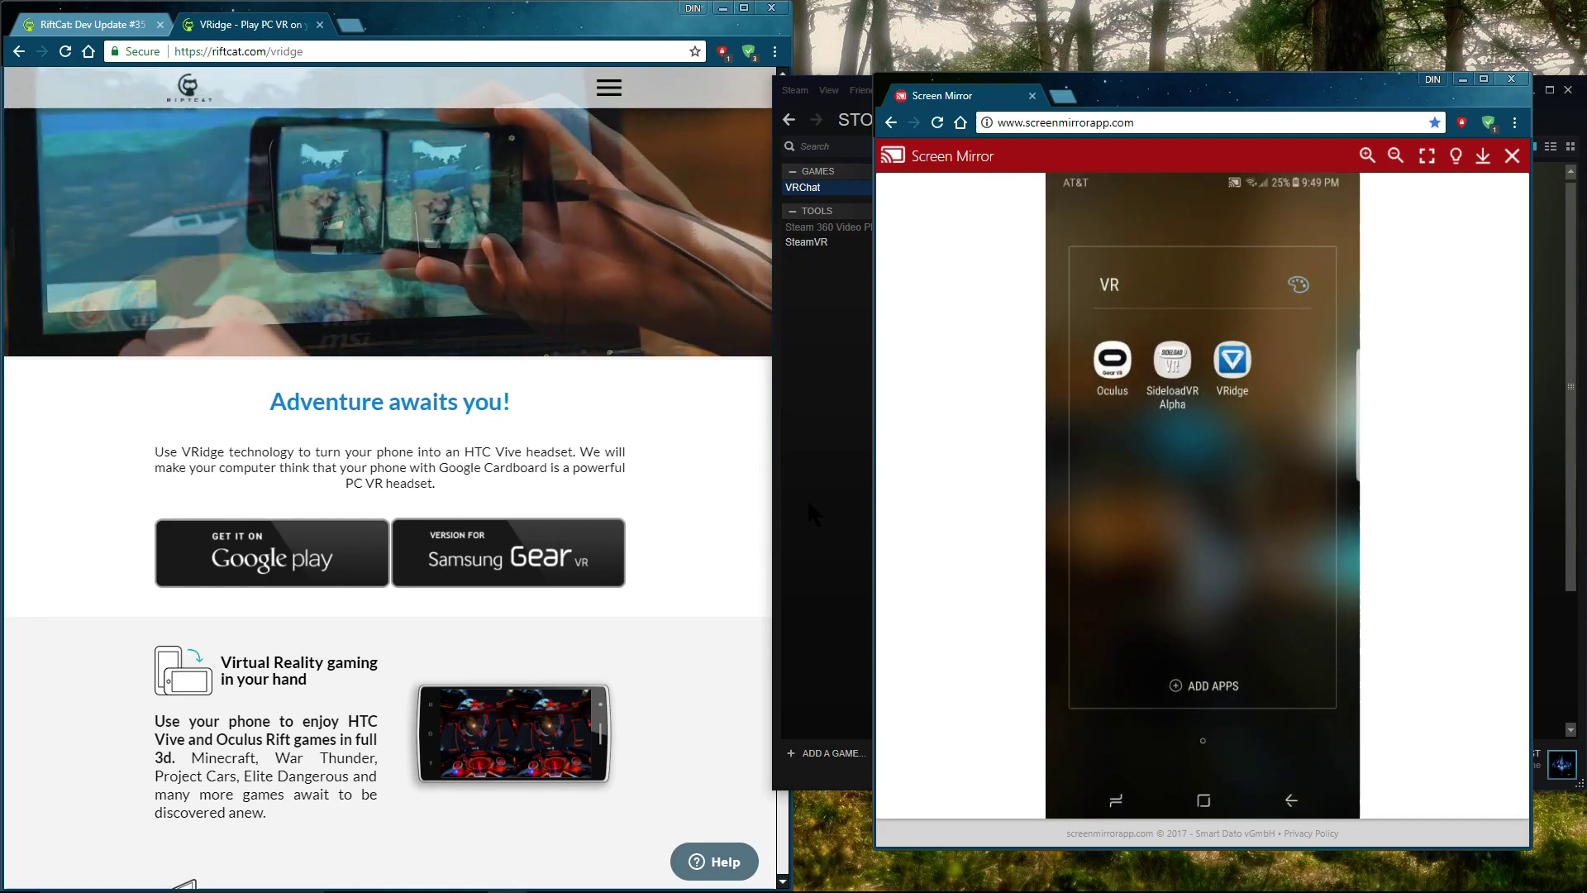
{"action": "left_click", "coordinate": [835, 520]}
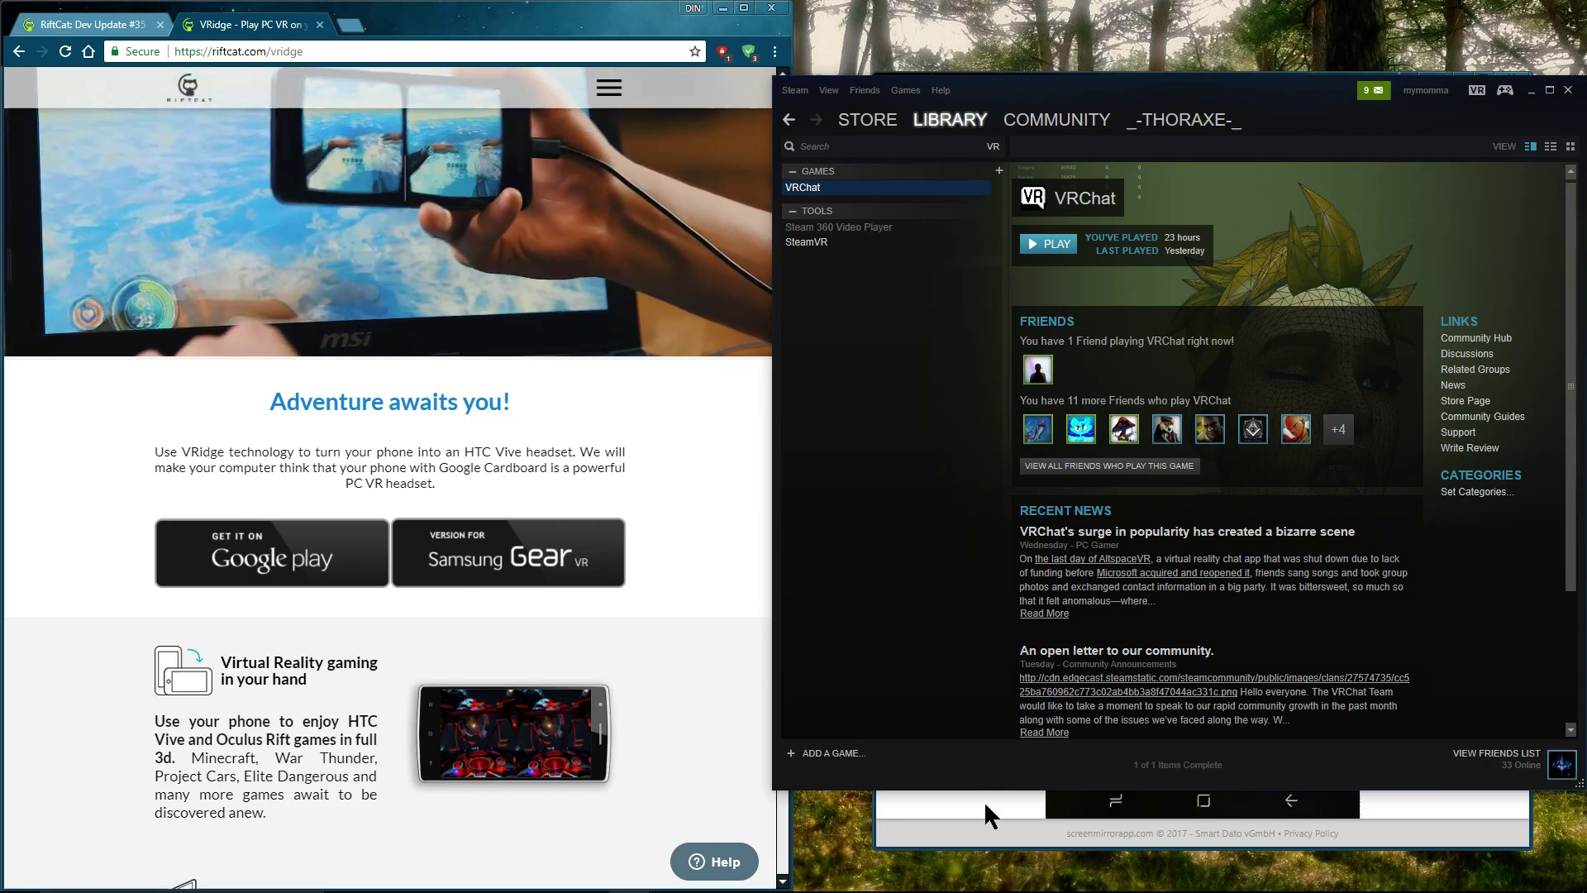
{"action": "left_click", "coordinate": [986, 799]}
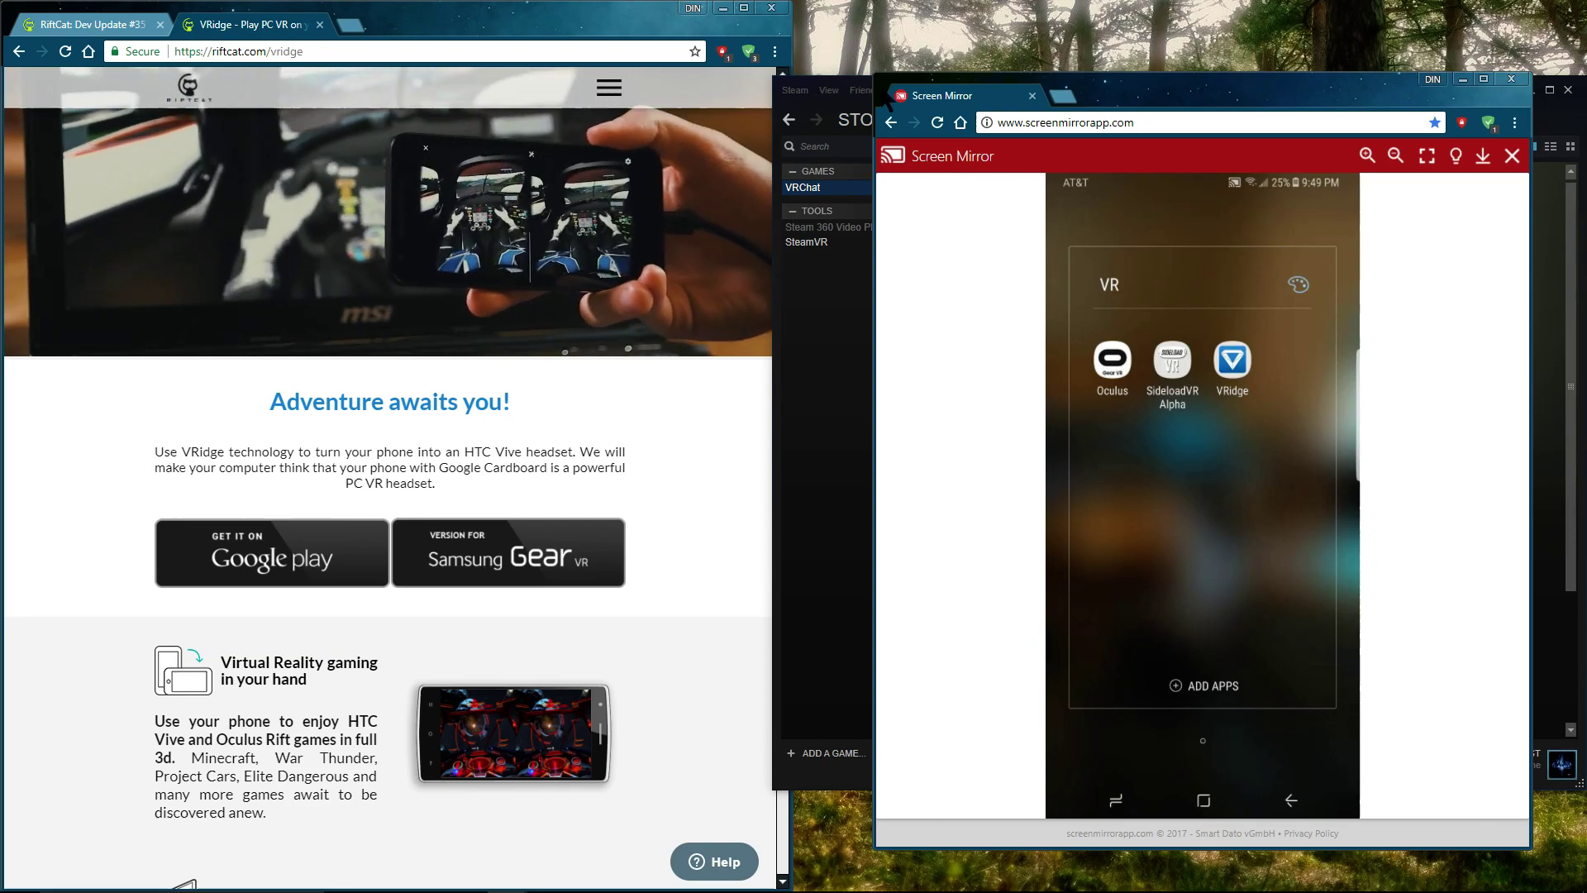
{"action": "mouse_move", "coordinate": [1238, 100]}
{"action": "left_mouse_down"}
{"action": "mouse_move", "coordinate": [1224, 312]}
{"action": "mouse_move", "coordinate": [1245, 533]}
{"action": "mouse_move", "coordinate": [1215, 384]}
{"action": "mouse_move", "coordinate": [1237, 132]}
{"action": "left_mouse_up"}
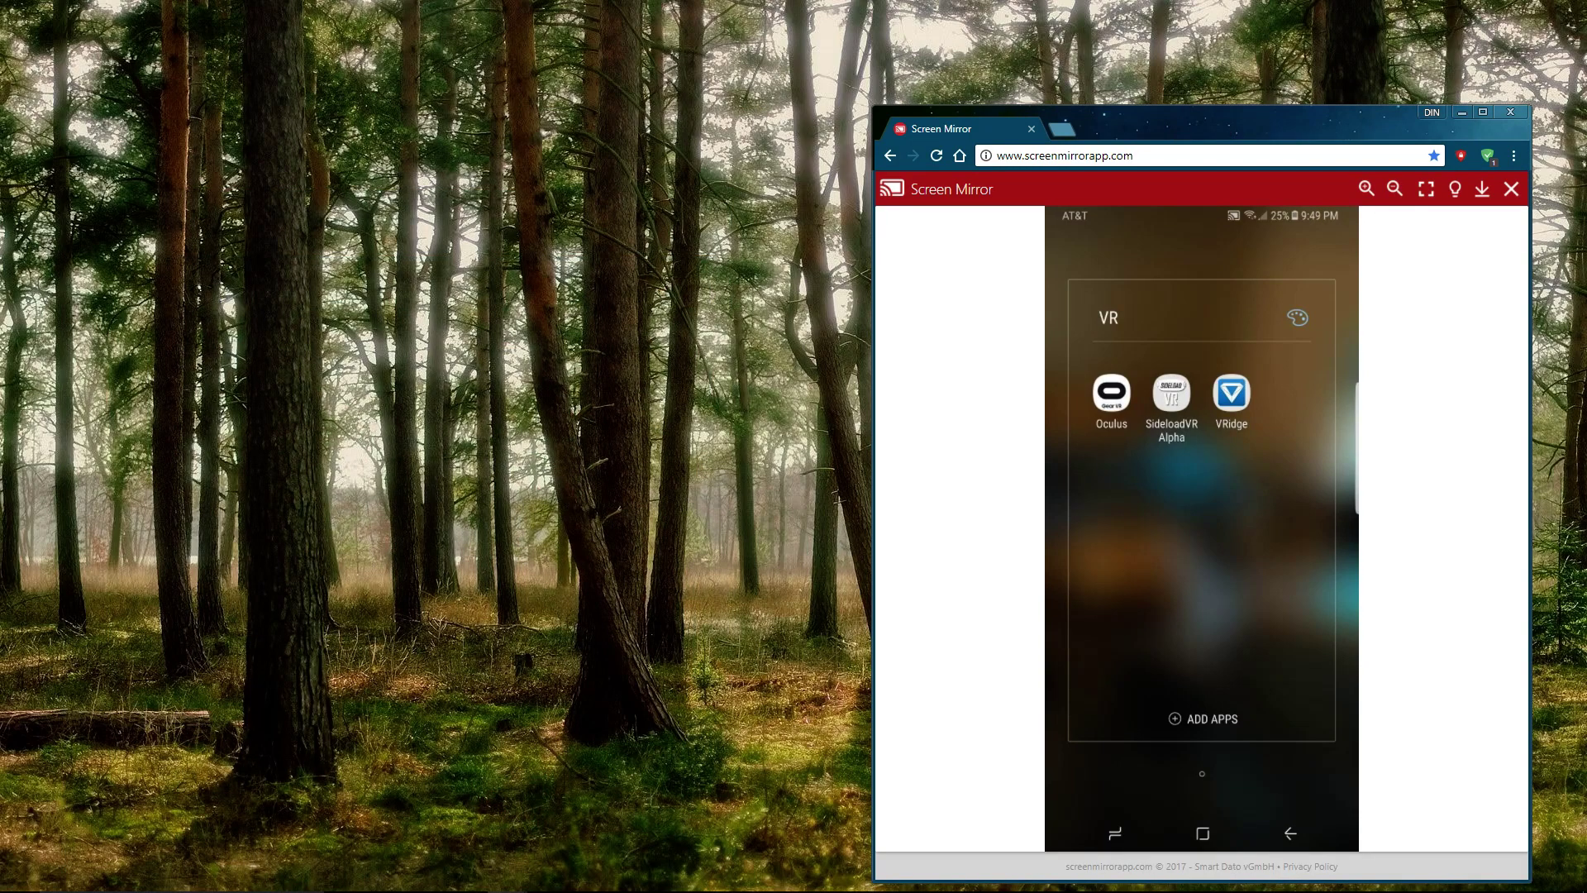
{"action": "mouse_move", "coordinate": [508, 883]}
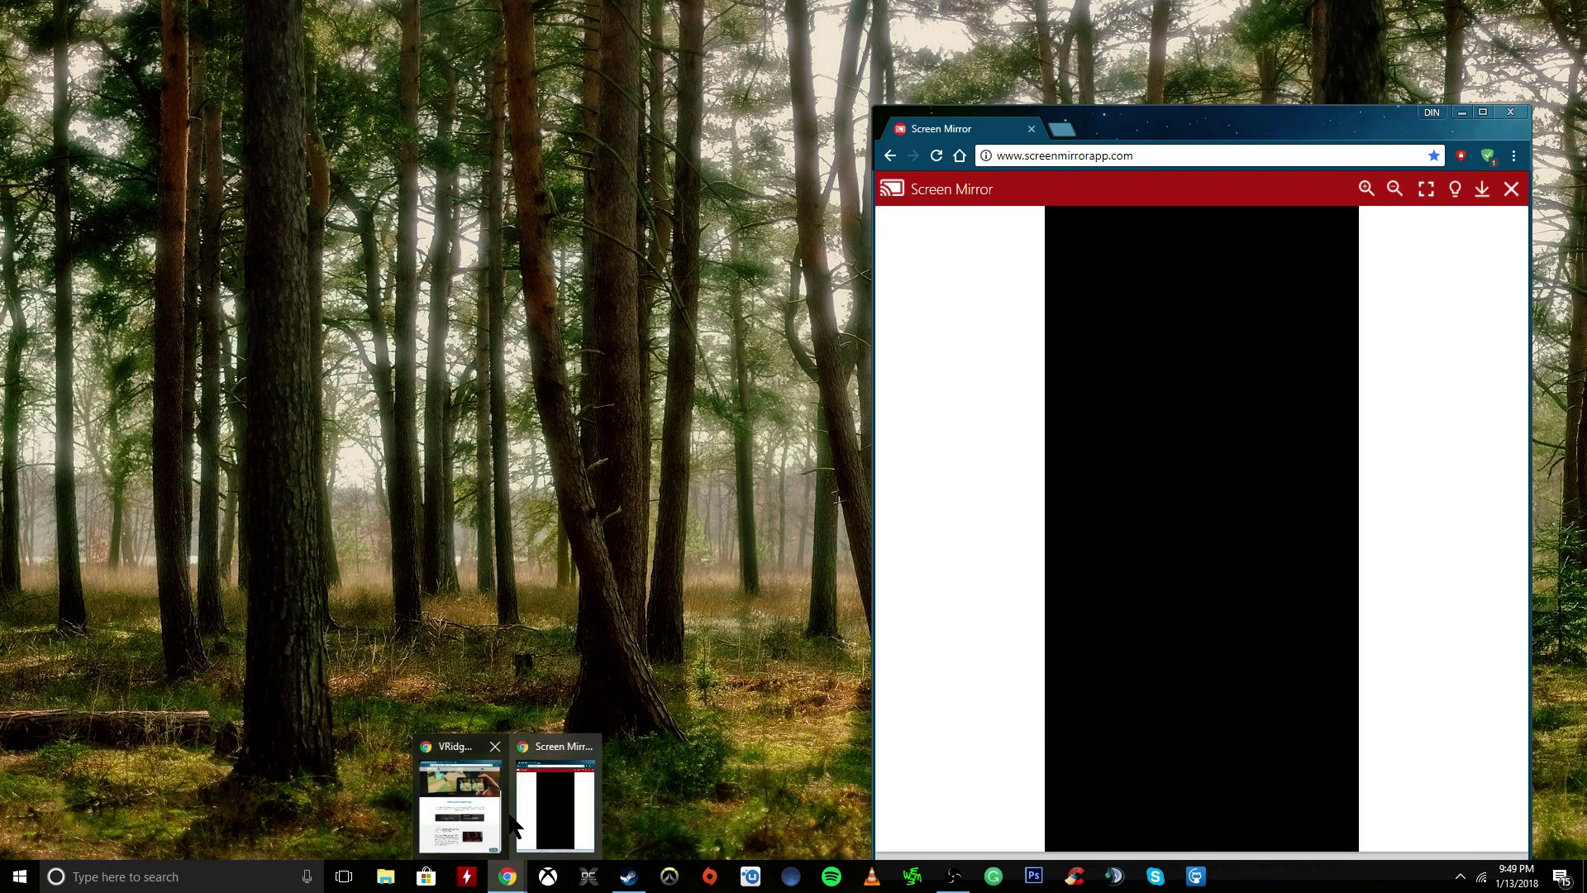
{"action": "left_click", "coordinate": [465, 801]}
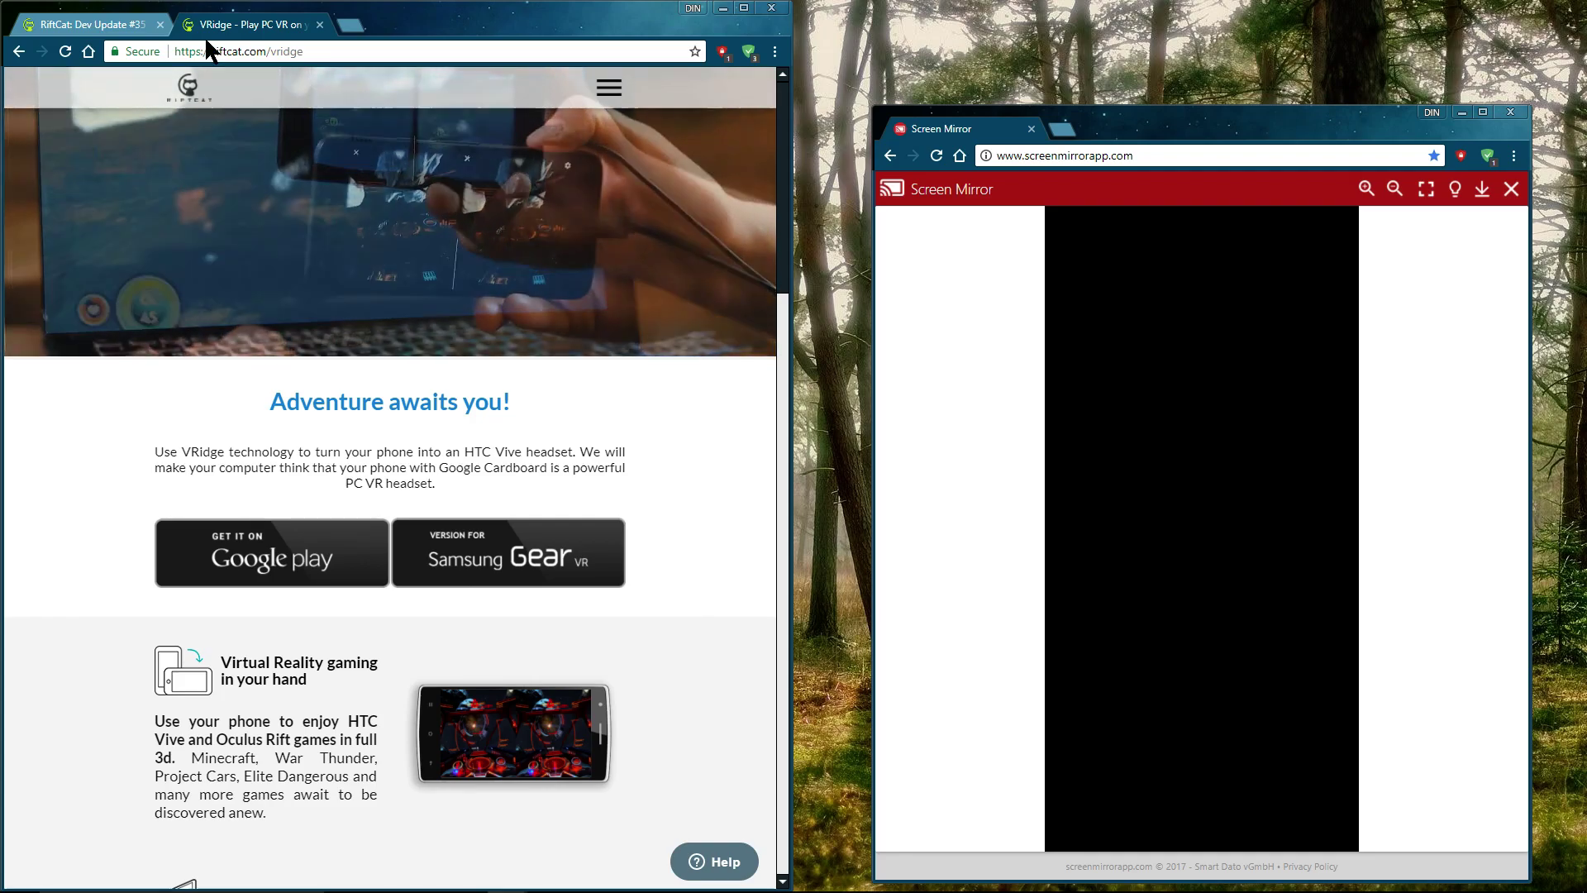
Scroll through the riftcat.com/vridge feature list and back to the top.
{"action": "scroll", "coordinate": [286, 463], "scroll_direction": "down", "scroll_amount": 7}
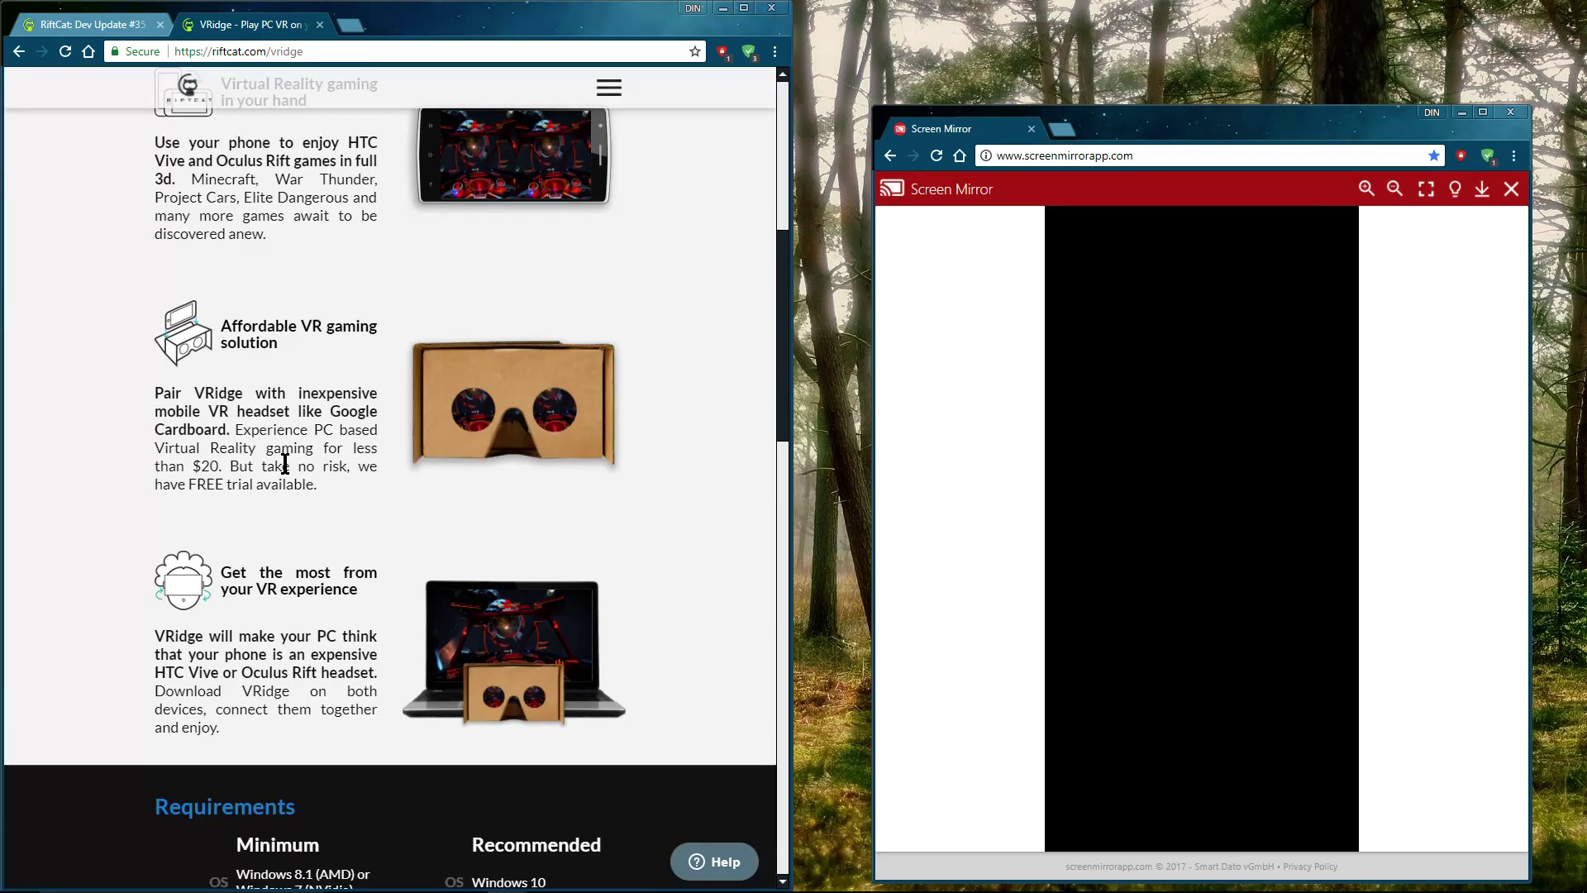
{"action": "scroll", "coordinate": [306, 420], "scroll_direction": "up", "scroll_amount": 7}
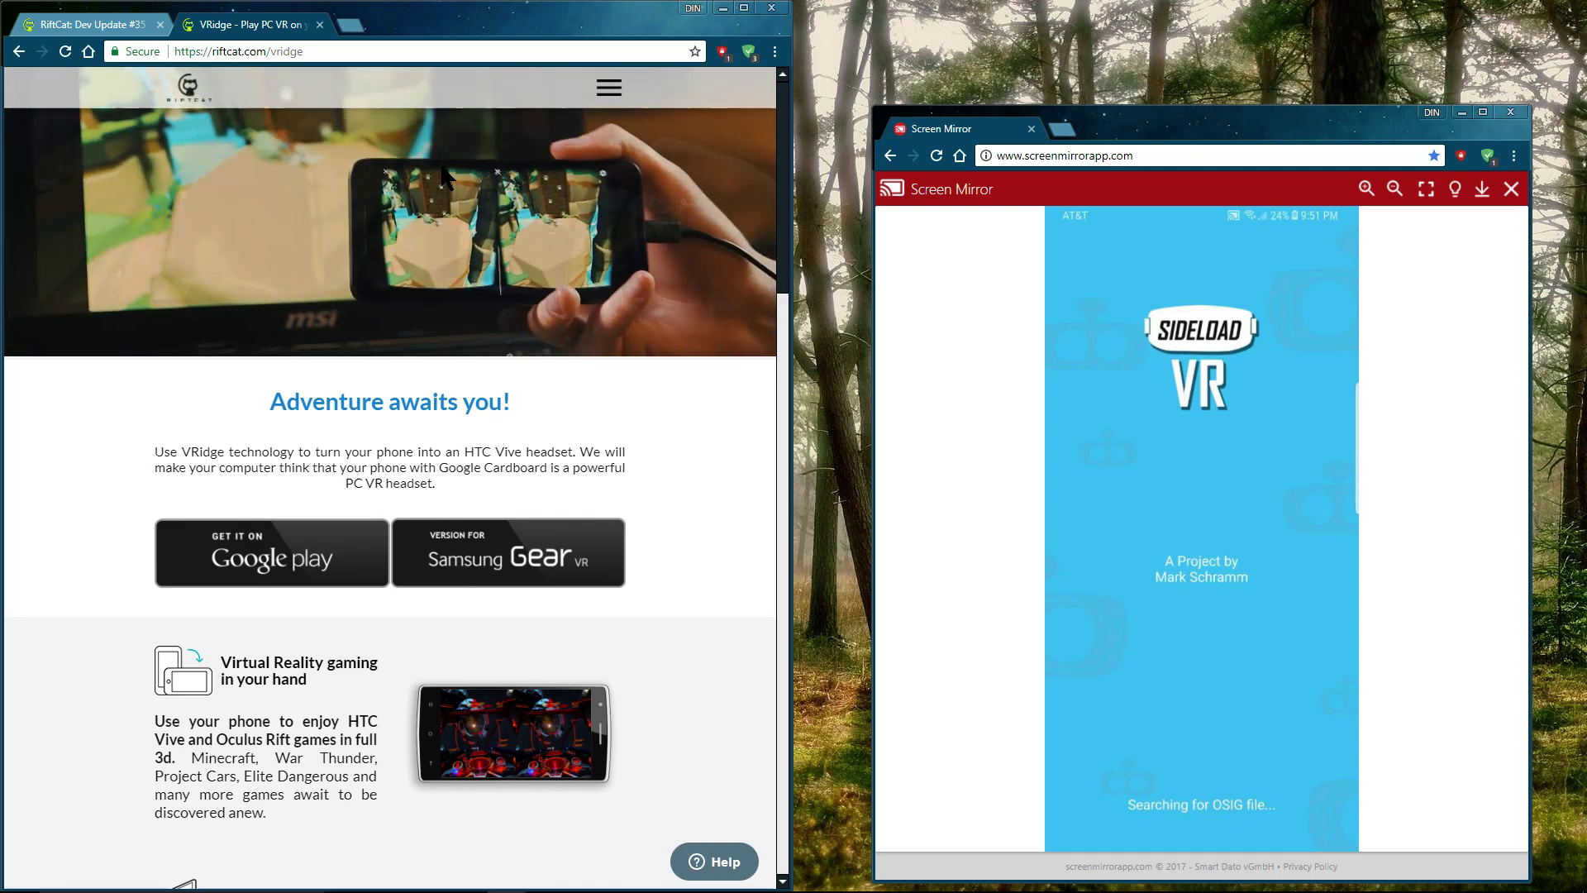
Skim the VRidge page, then switch to the 'RiftCat: Dev Update #35' post and scroll through it.
{"action": "scroll", "coordinate": [476, 513], "scroll_direction": "down", "scroll_amount": 6}
{"action": "scroll", "coordinate": [470, 532], "scroll_direction": "up", "scroll_amount": 6}
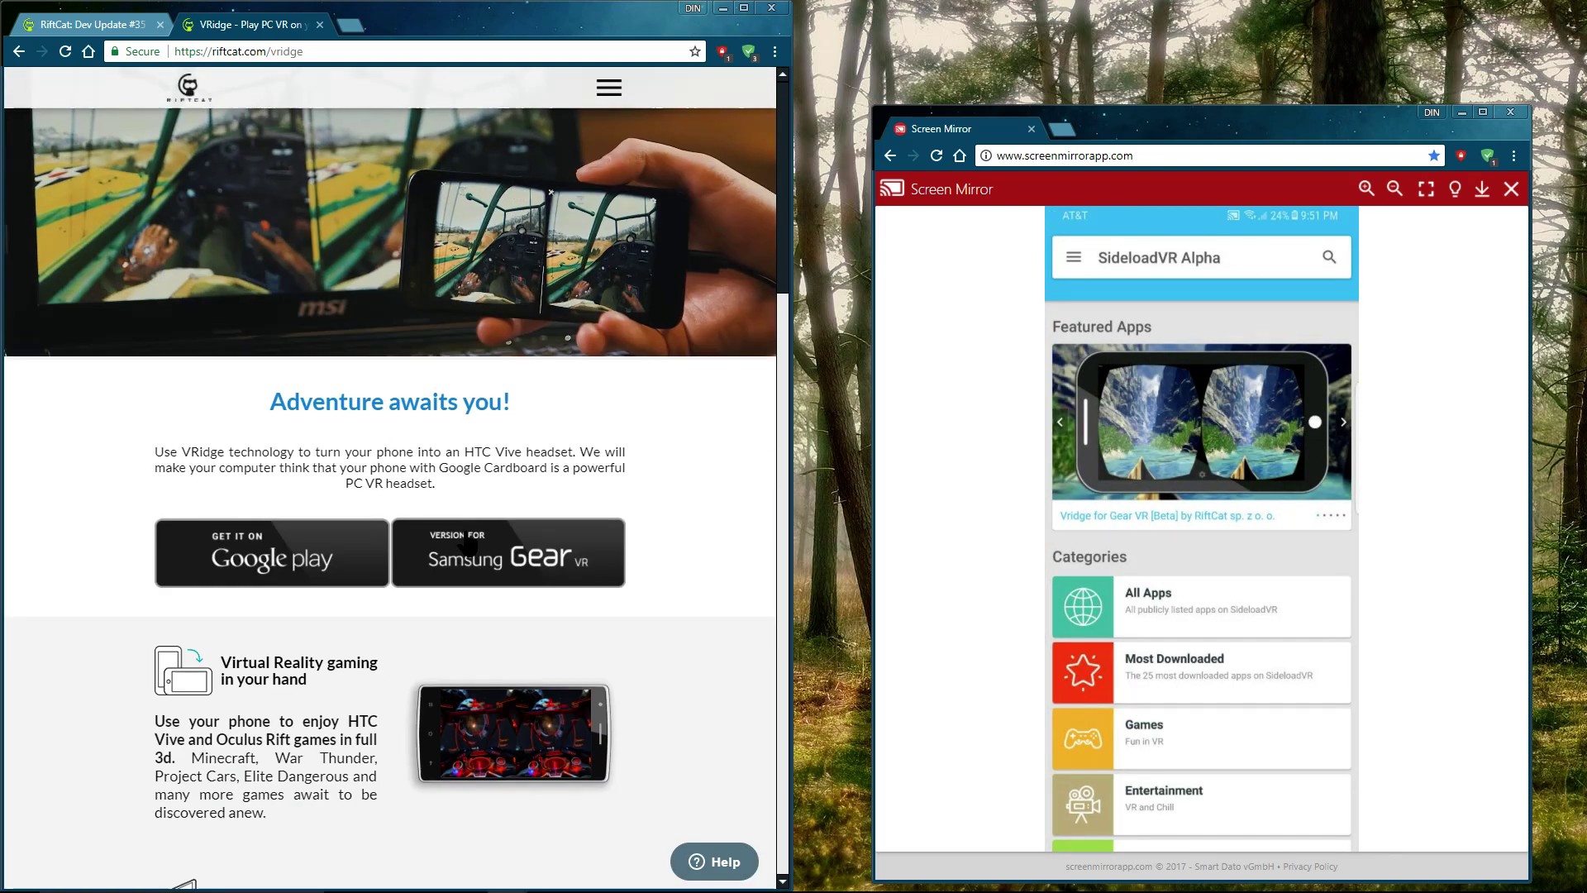
{"action": "left_click", "coordinate": [129, 25]}
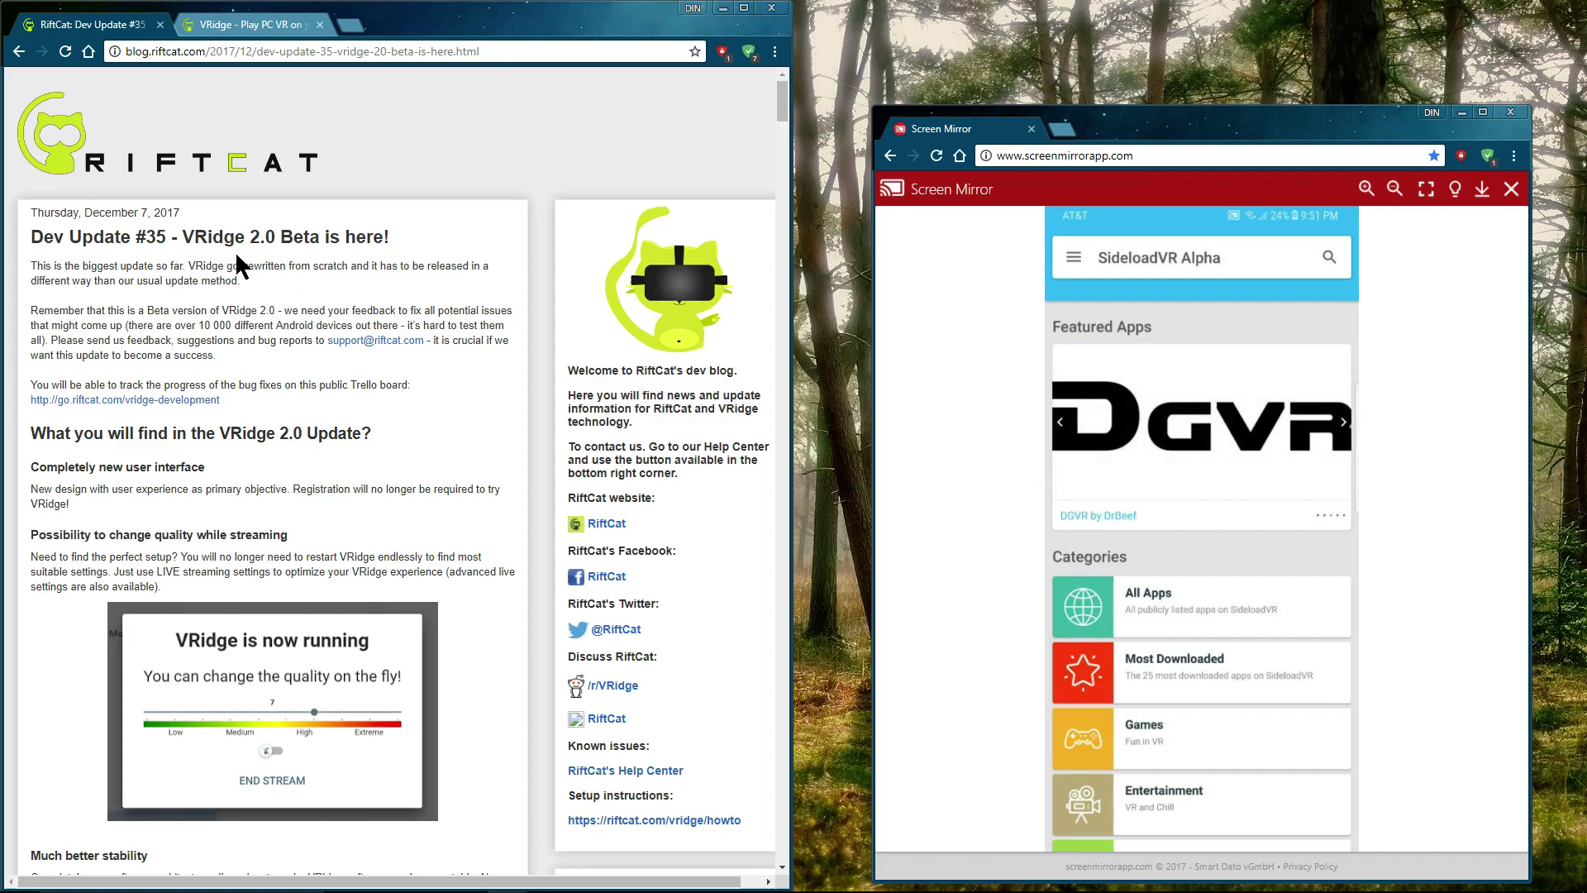
{"action": "scroll", "coordinate": [277, 345], "scroll_direction": "down", "scroll_amount": 3}
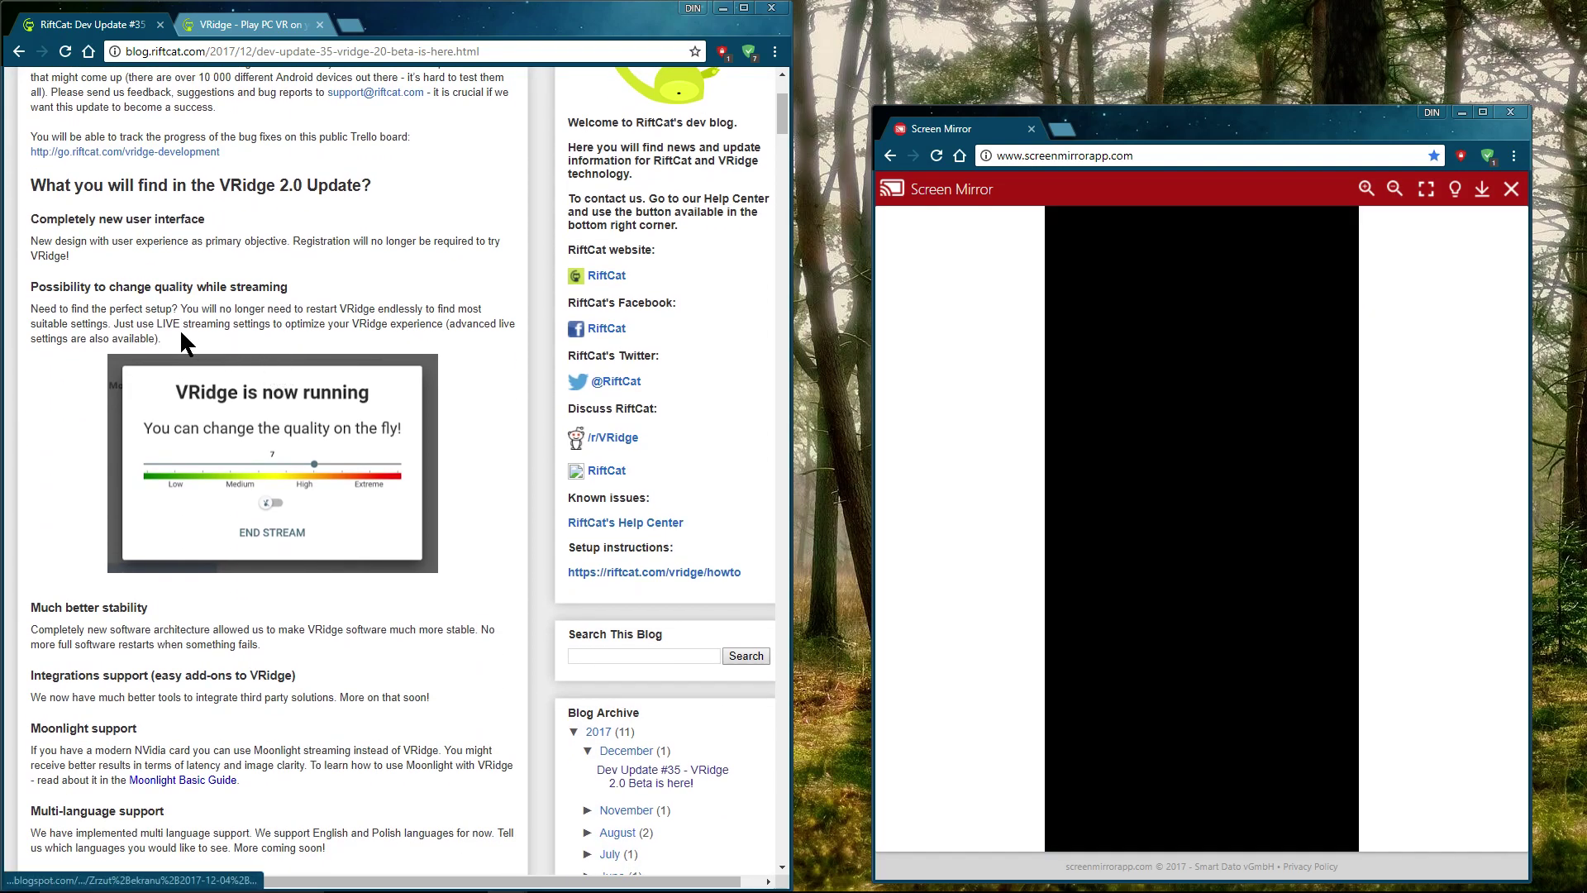
{"action": "scroll", "coordinate": [322, 361], "scroll_direction": "up", "scroll_amount": 3}
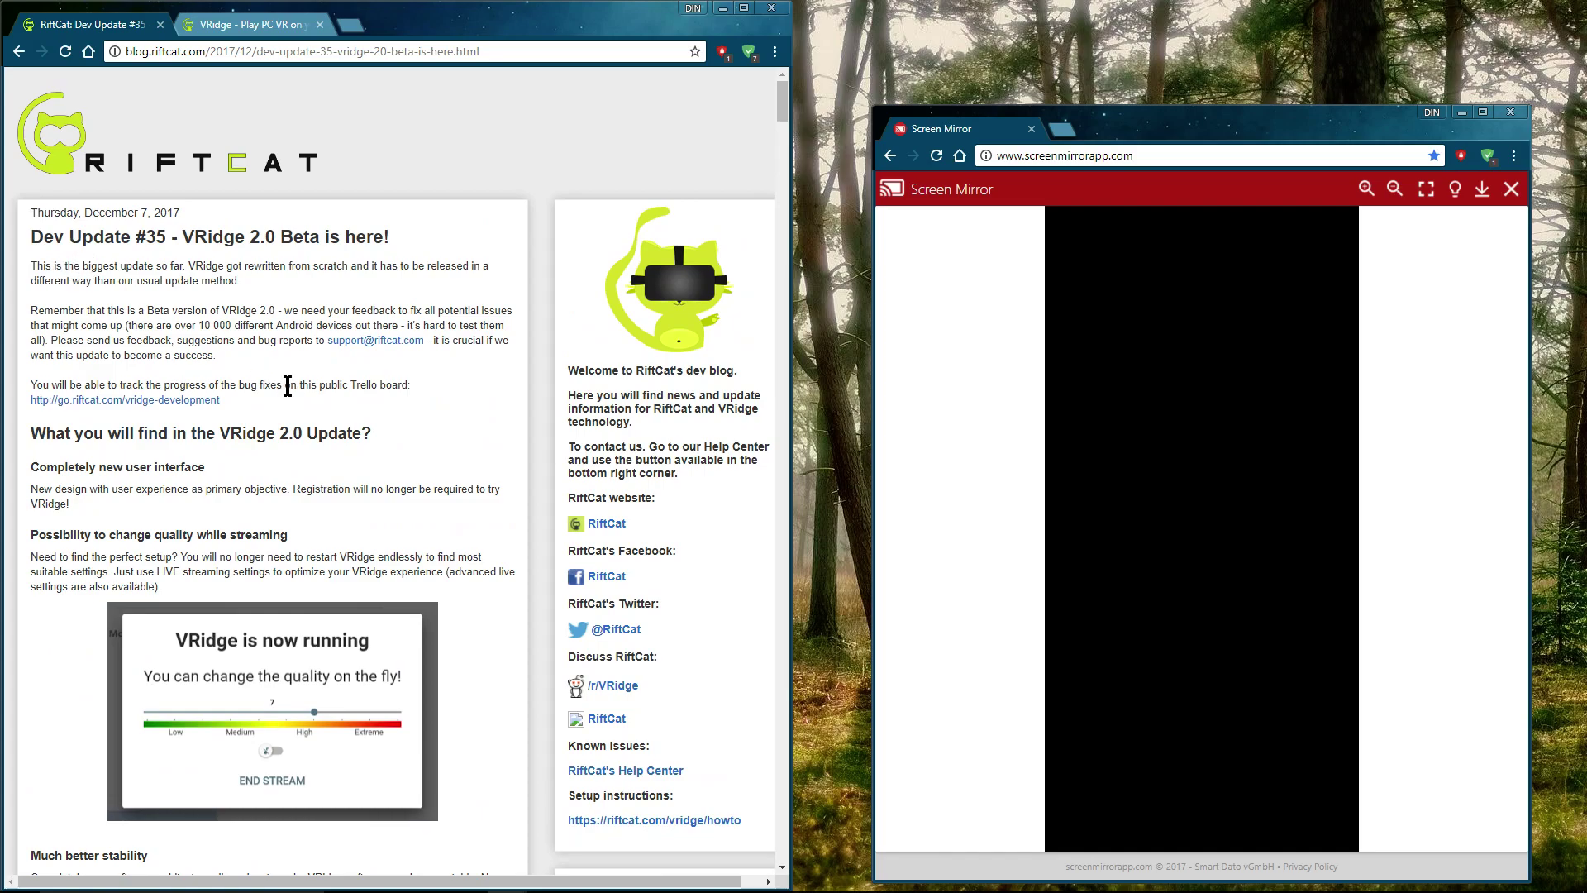
{"action": "scroll", "coordinate": [401, 524], "scroll_direction": "down", "scroll_amount": 20}
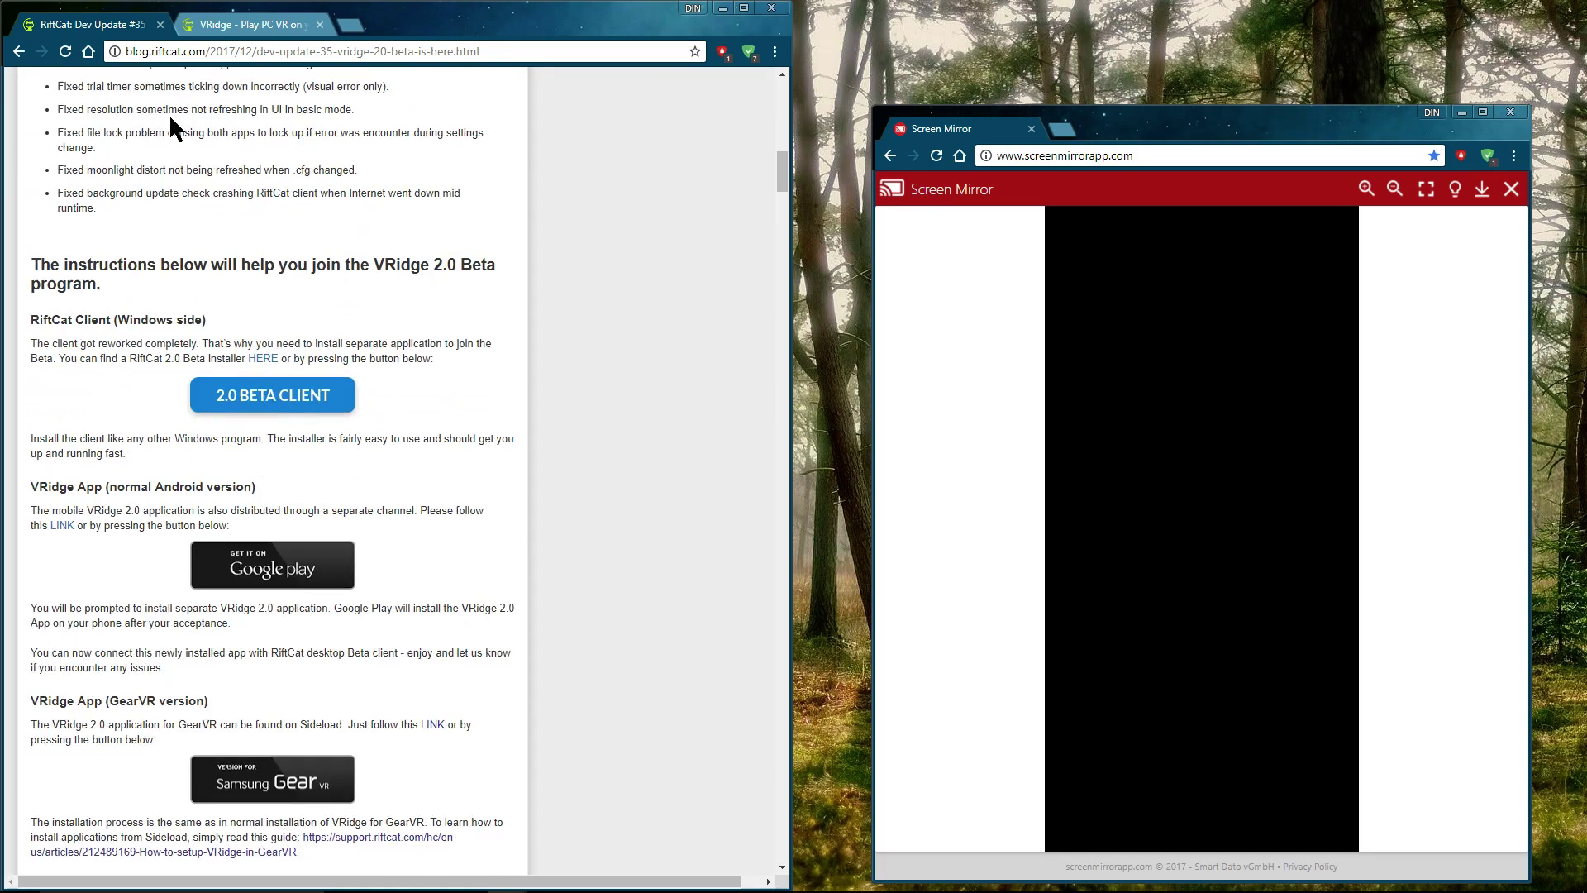
Revisit the VRidge page, then return with Ctrl+Shift+Tab to the Dev Update #35 beta instructions.
{"action": "left_click", "coordinate": [233, 23]}
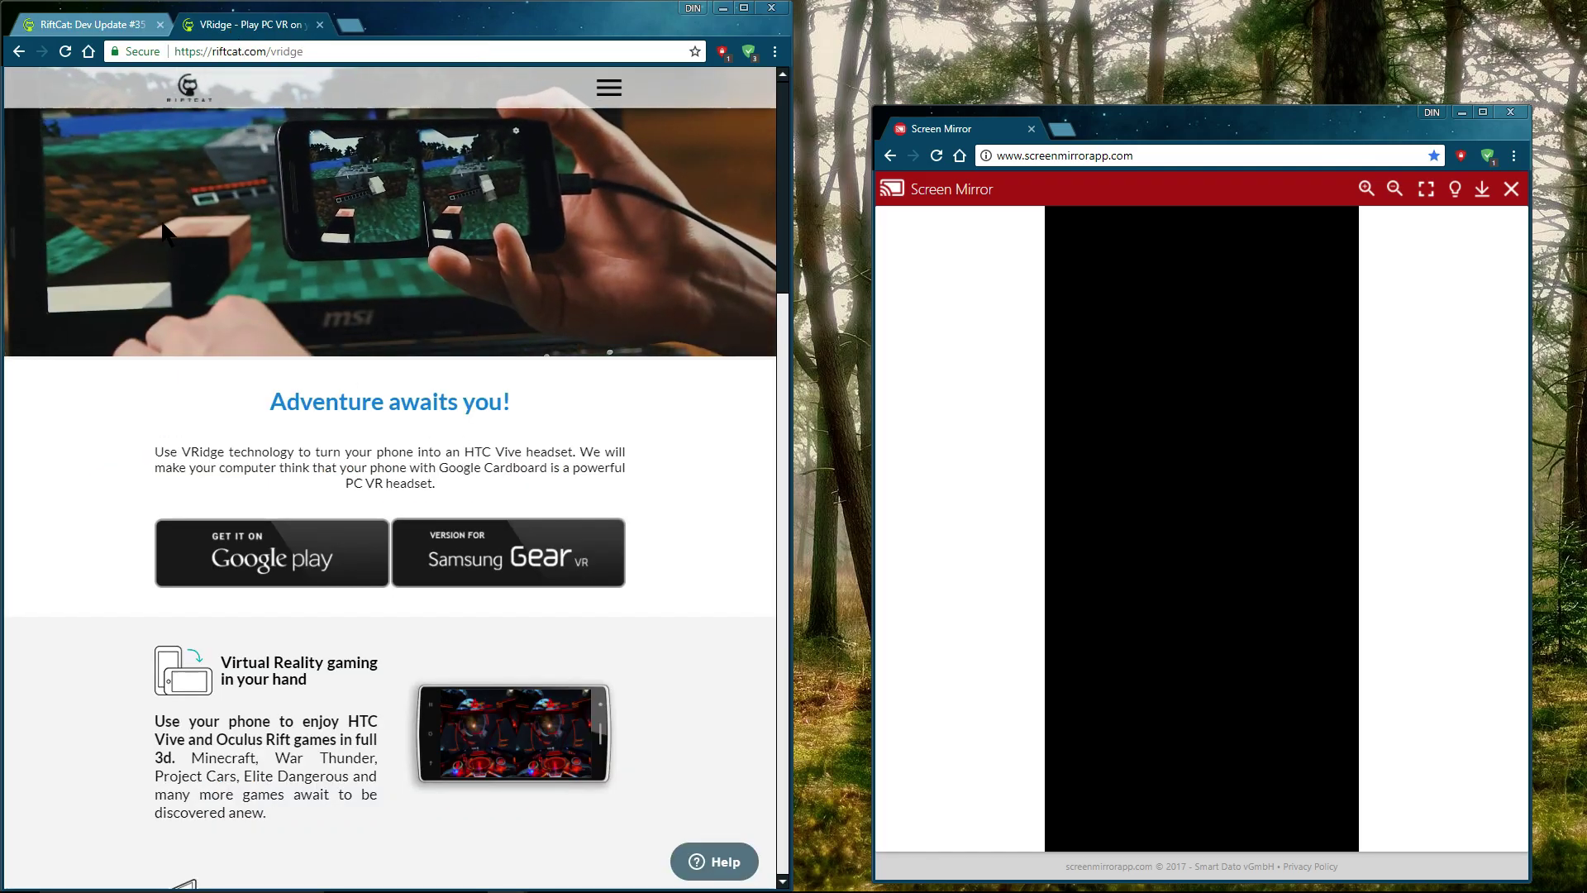
{"action": "scroll", "coordinate": [426, 450], "scroll_direction": "down", "scroll_amount": 6}
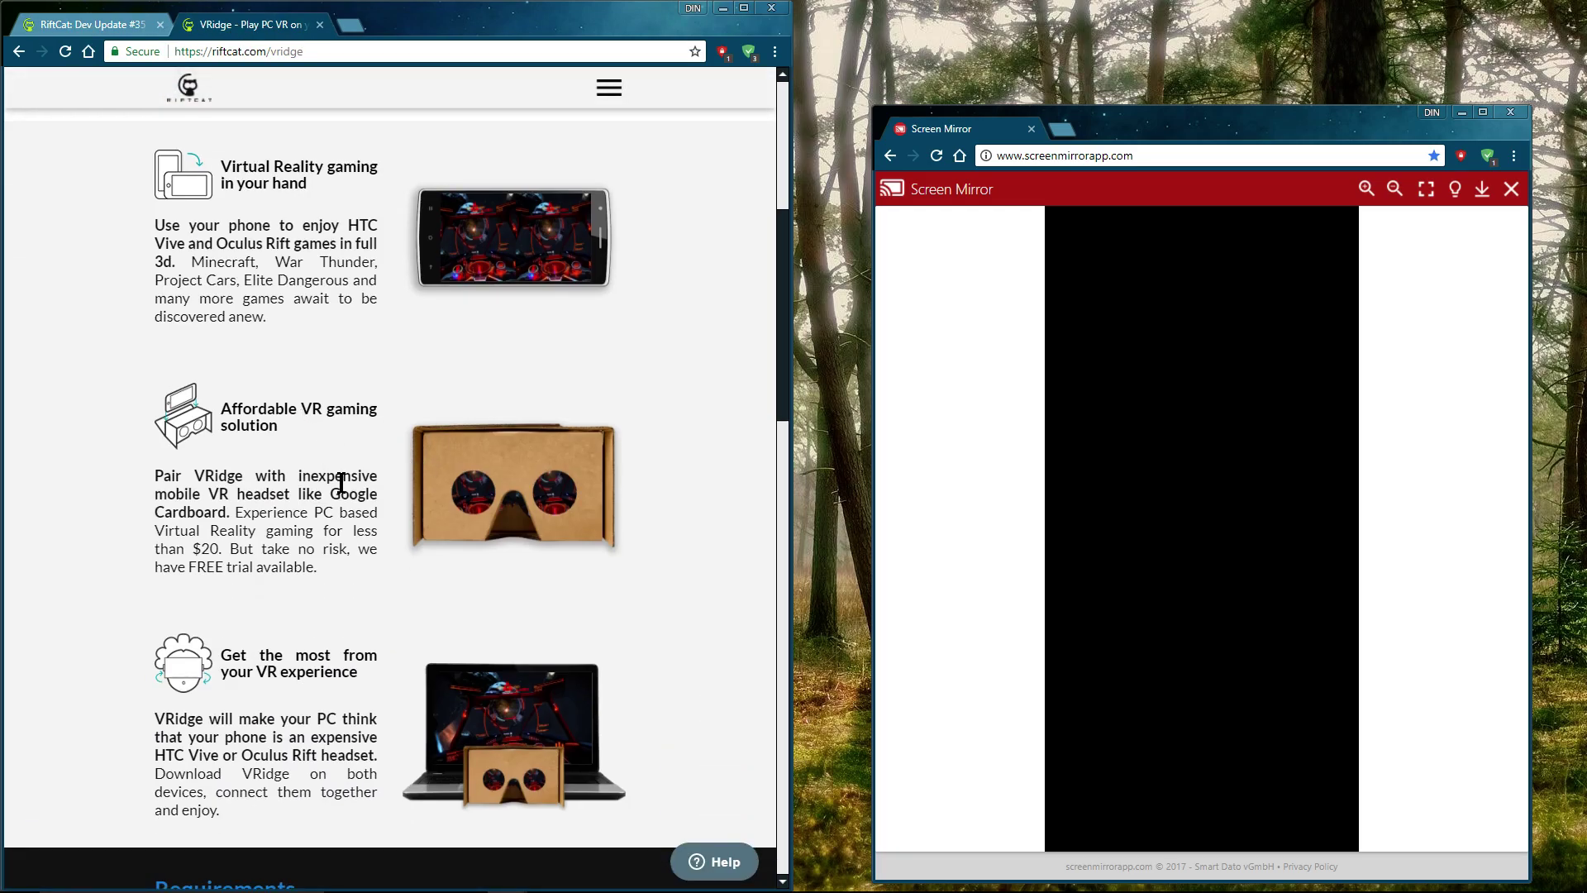
{"action": "scroll", "coordinate": [421, 492], "scroll_direction": "up", "scroll_amount": 6}
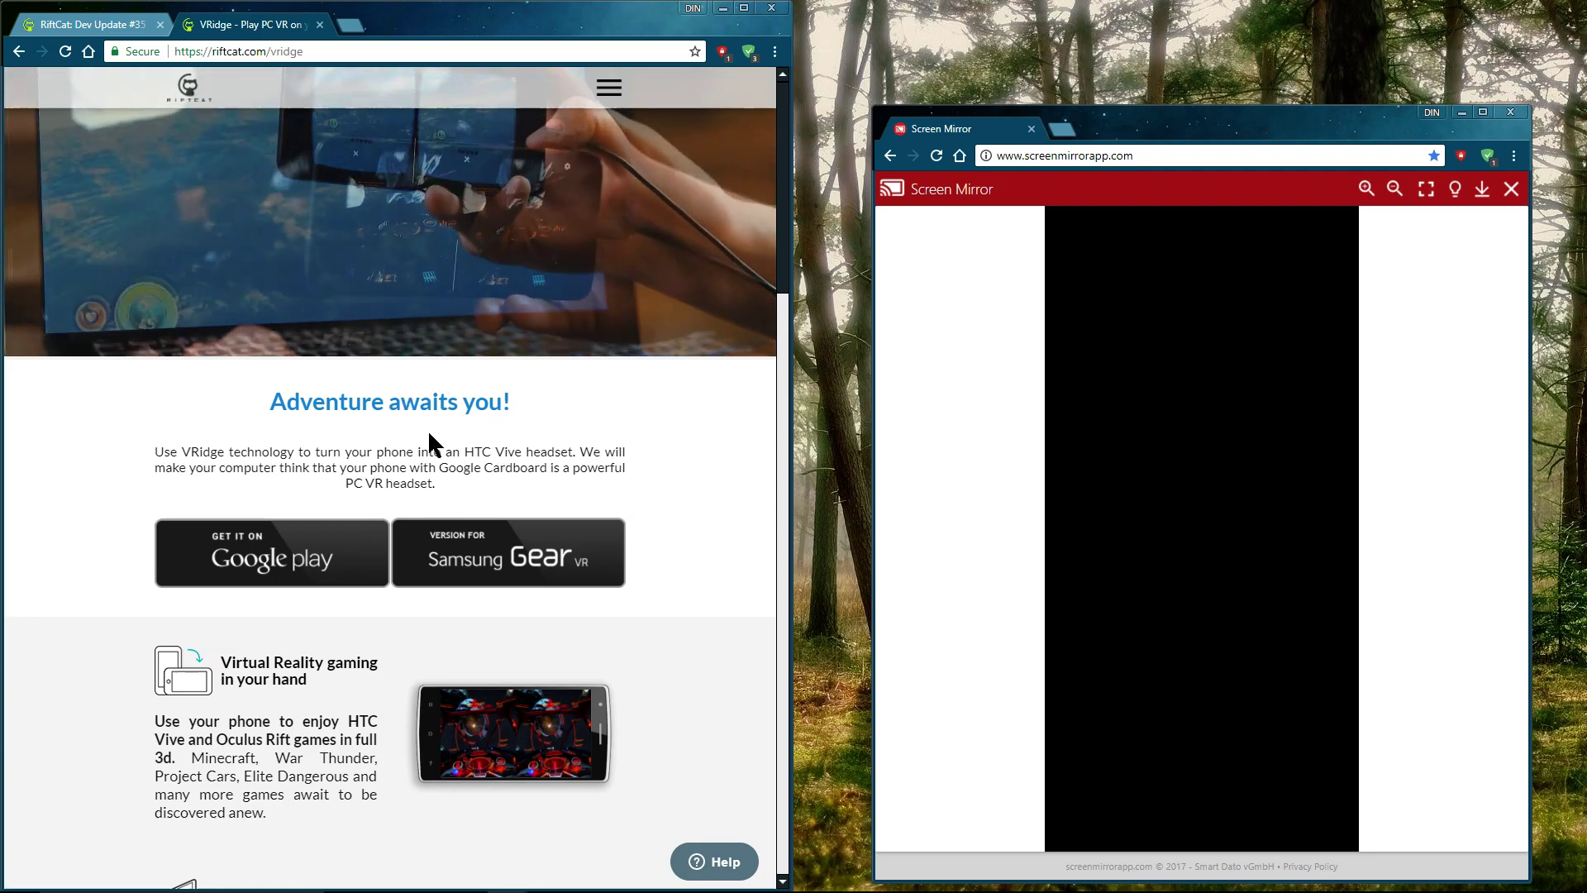
{"action": "key", "text": "ctrl+shift+Tab"}
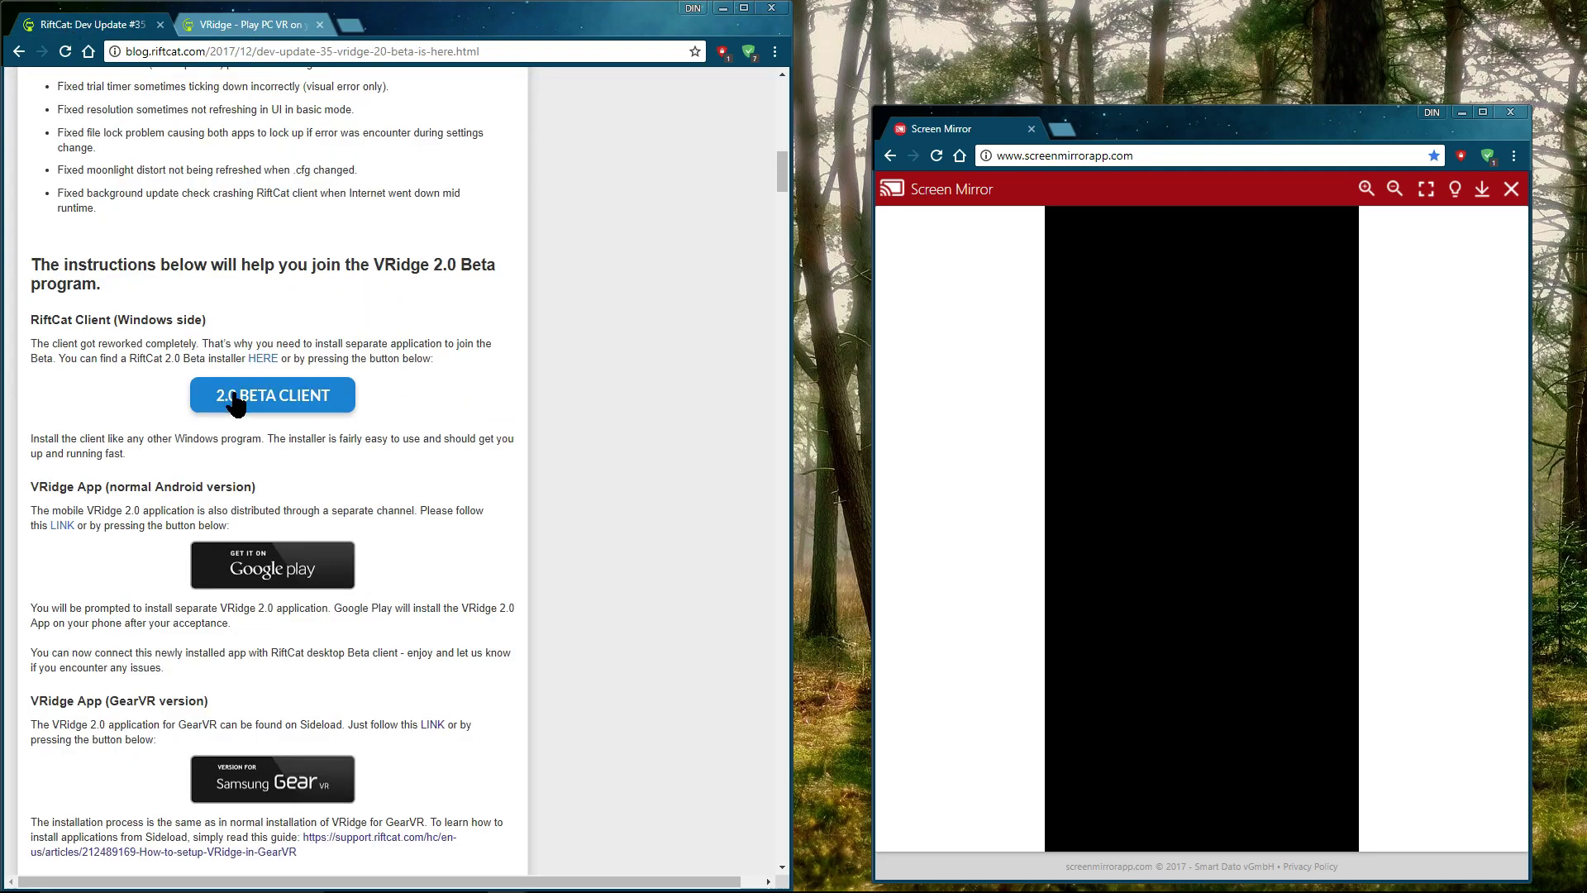
{"action": "scroll", "coordinate": [223, 405], "scroll_direction": "up", "scroll_amount": 7}
{"action": "scroll", "coordinate": [157, 314], "scroll_direction": "up", "scroll_amount": 5}
{"action": "scroll", "coordinate": [169, 306], "scroll_direction": "down", "scroll_amount": 2}
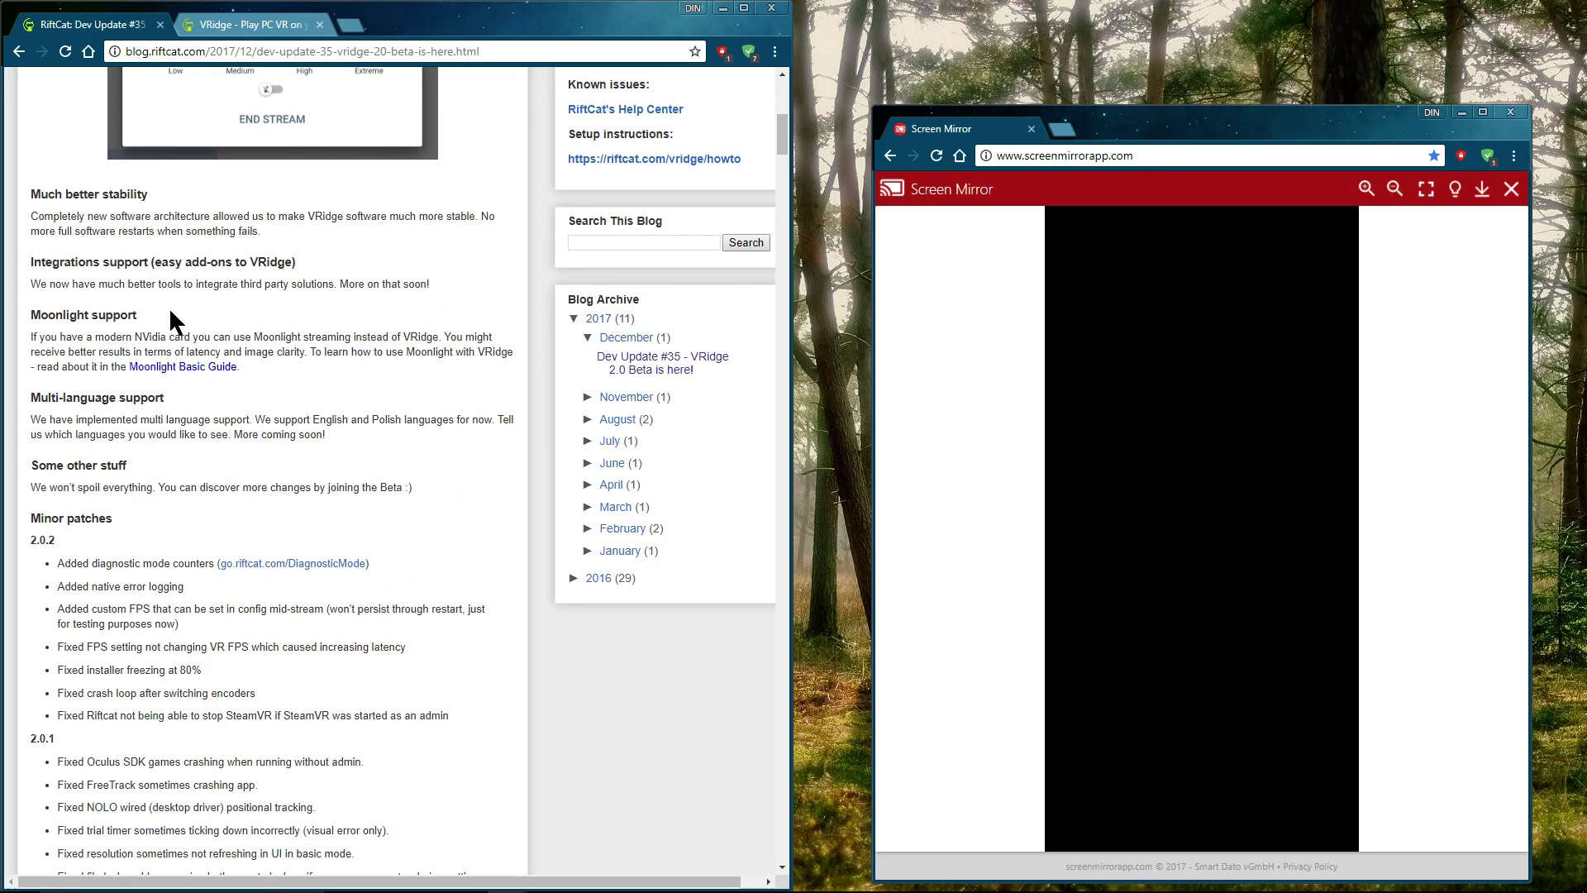
{"action": "scroll", "coordinate": [169, 306], "scroll_direction": "down", "scroll_amount": 8}
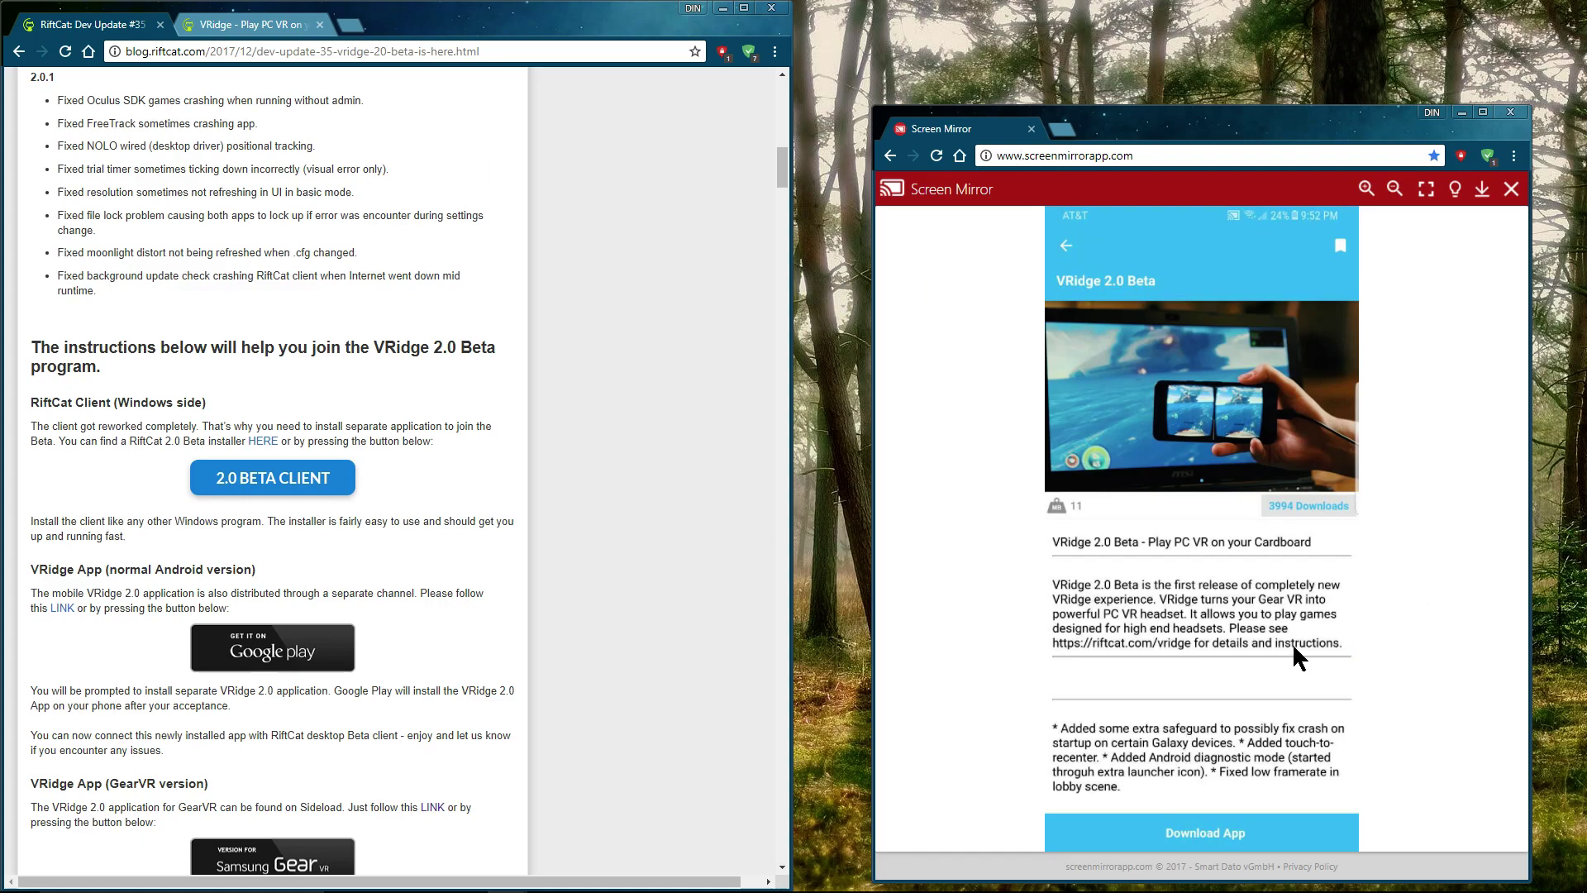
Flip between the VRidge product page and the Dev Update #35 post while VRidge starts on the phone.
{"action": "left_click", "coordinate": [263, 27]}
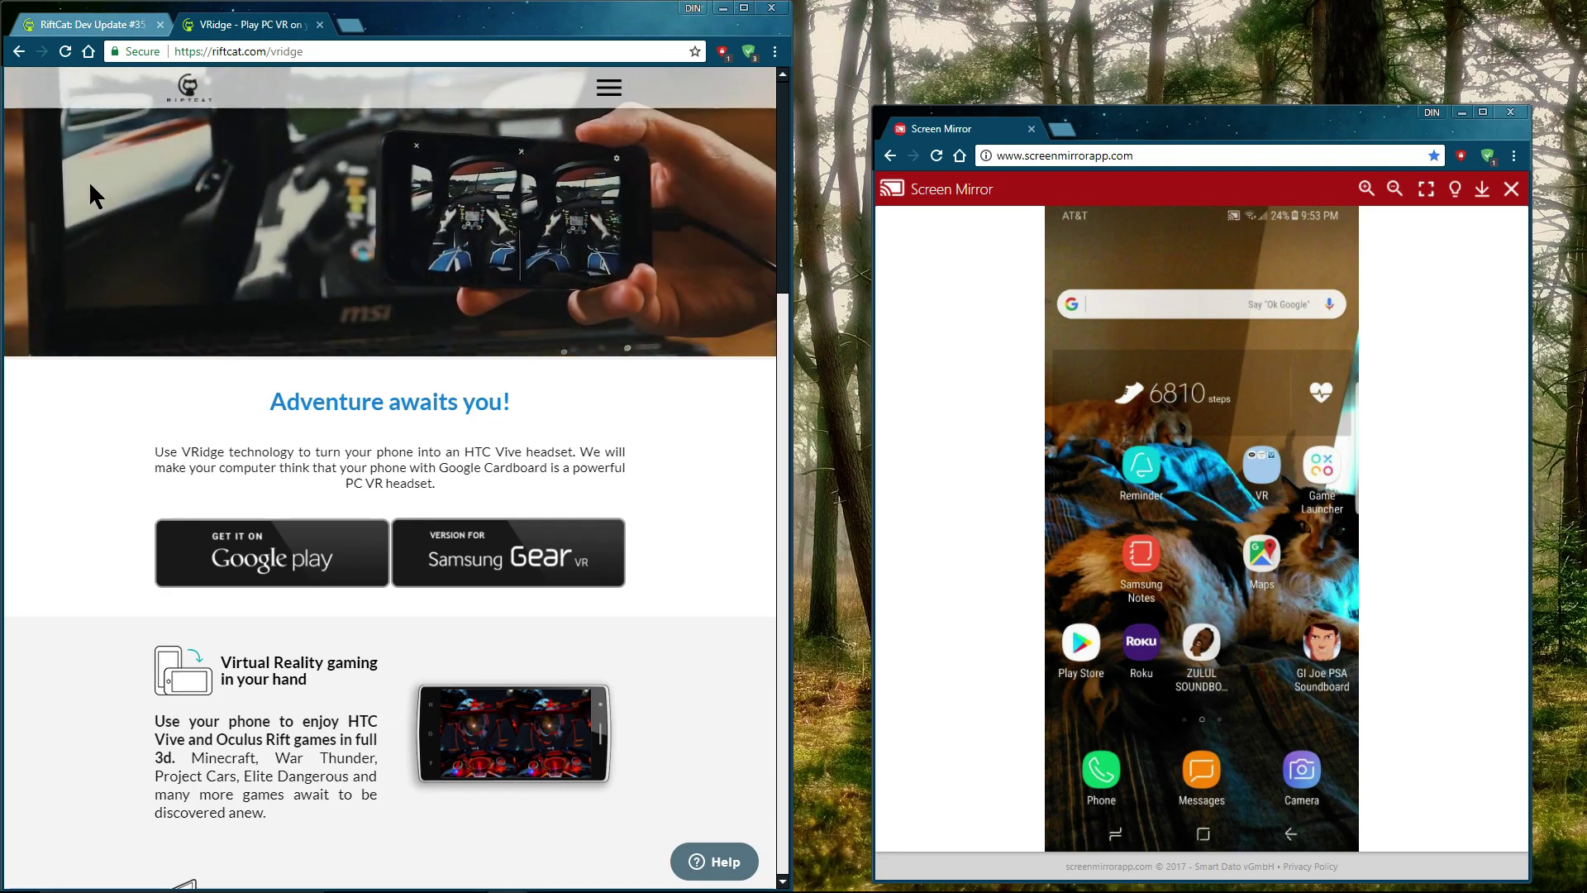
{"action": "left_click", "coordinate": [87, 24]}
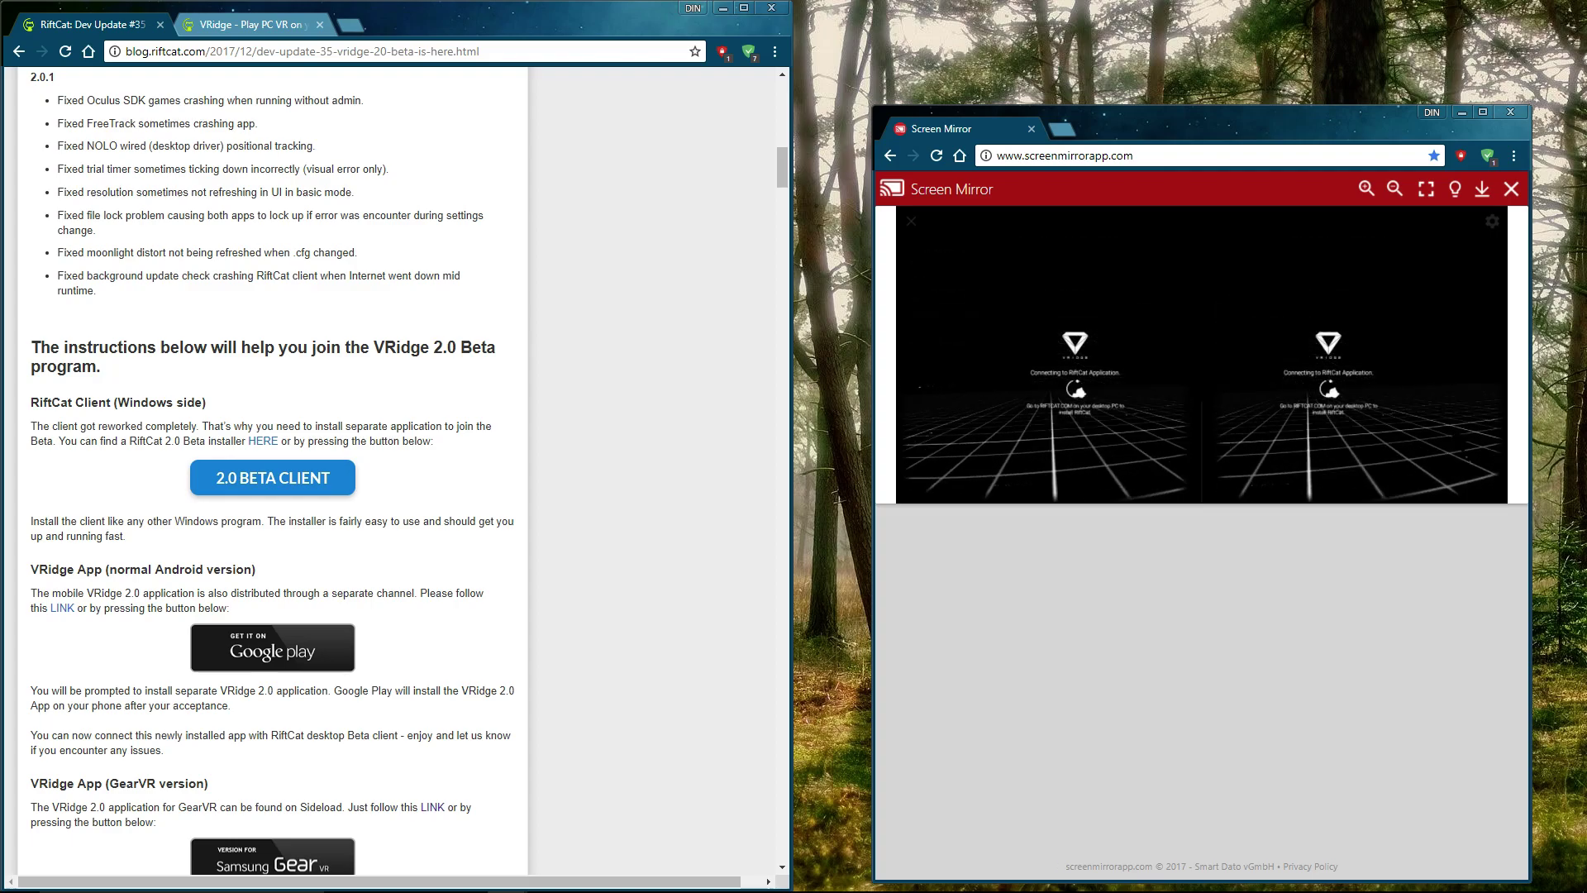
{"action": "mouse_move", "coordinate": [1415, 891]}
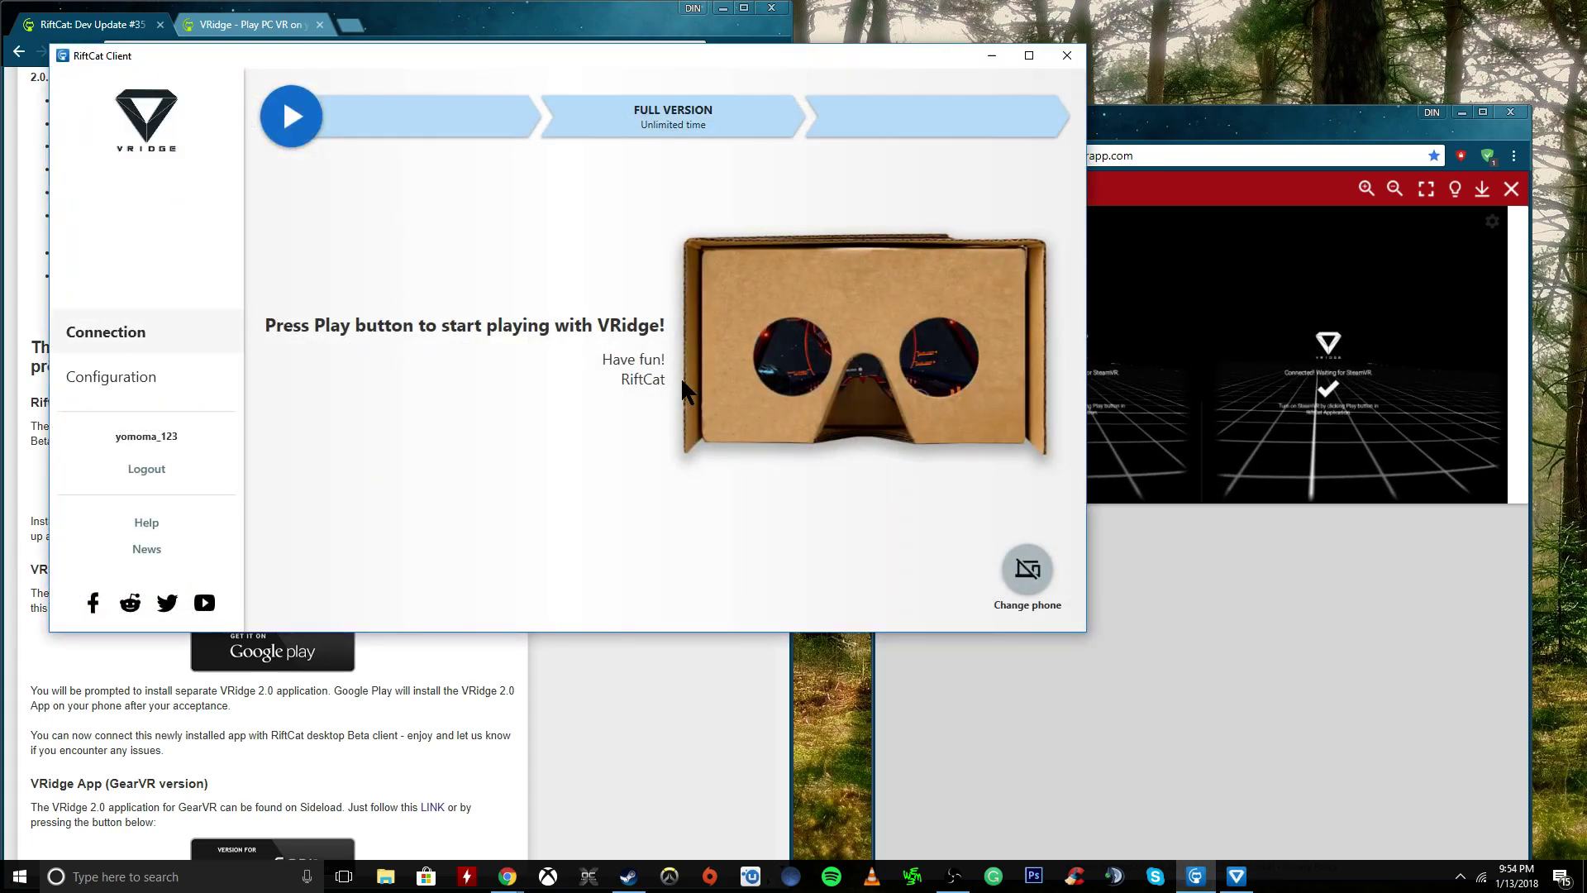
Disconnect the current phone with Change phone and move the RiftCat Client window to the top-left.
{"action": "left_click_drag", "start_coordinate": [817, 53], "coordinate": [1282, 229]}
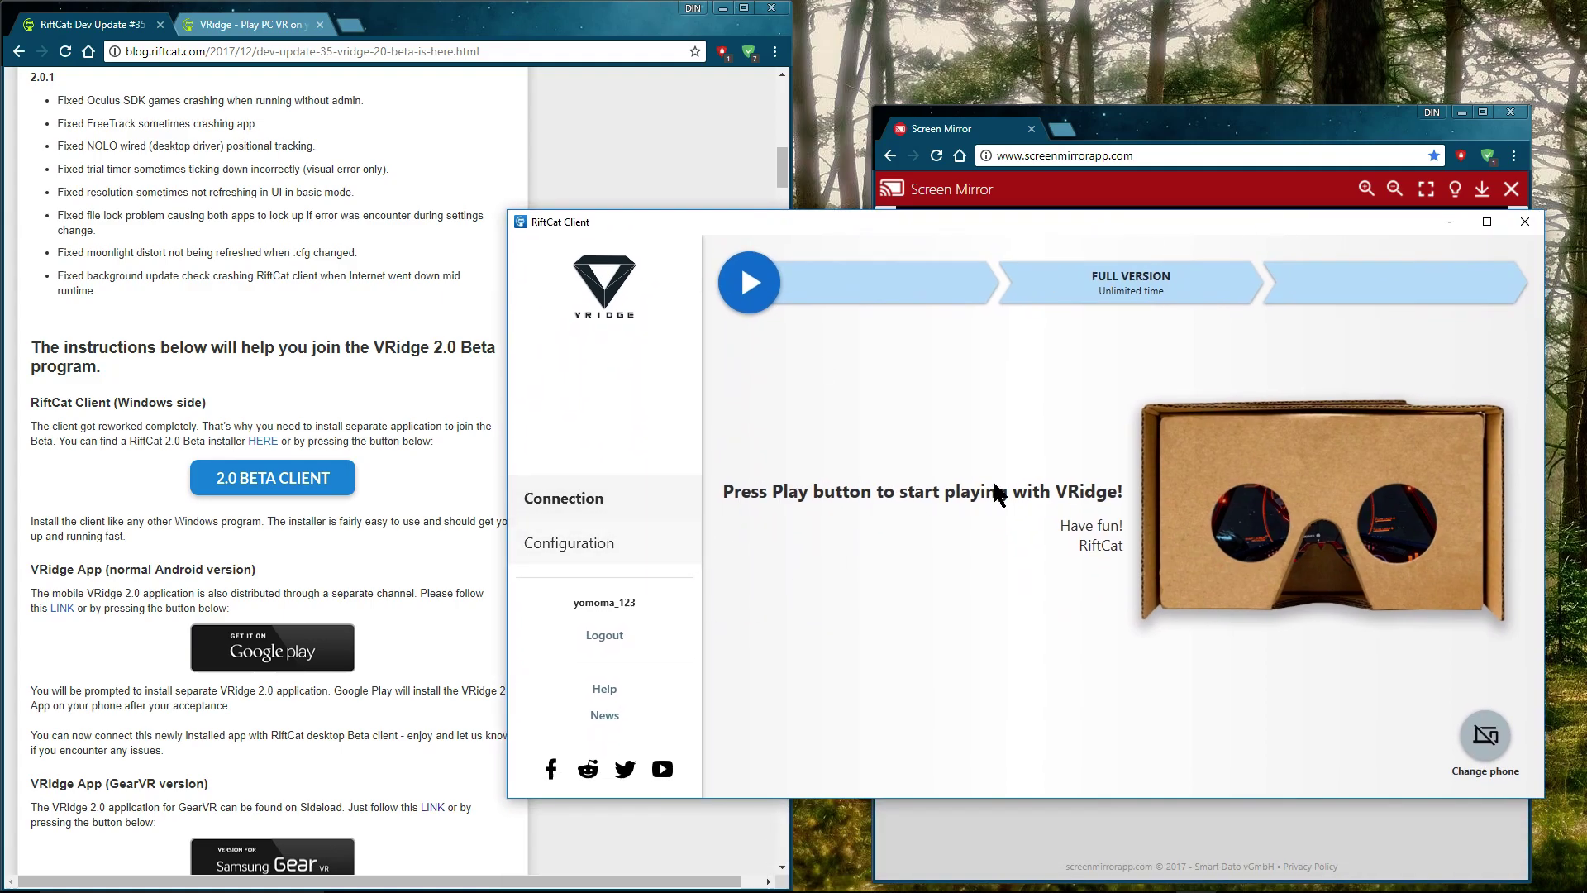
{"action": "left_click", "coordinate": [1465, 742]}
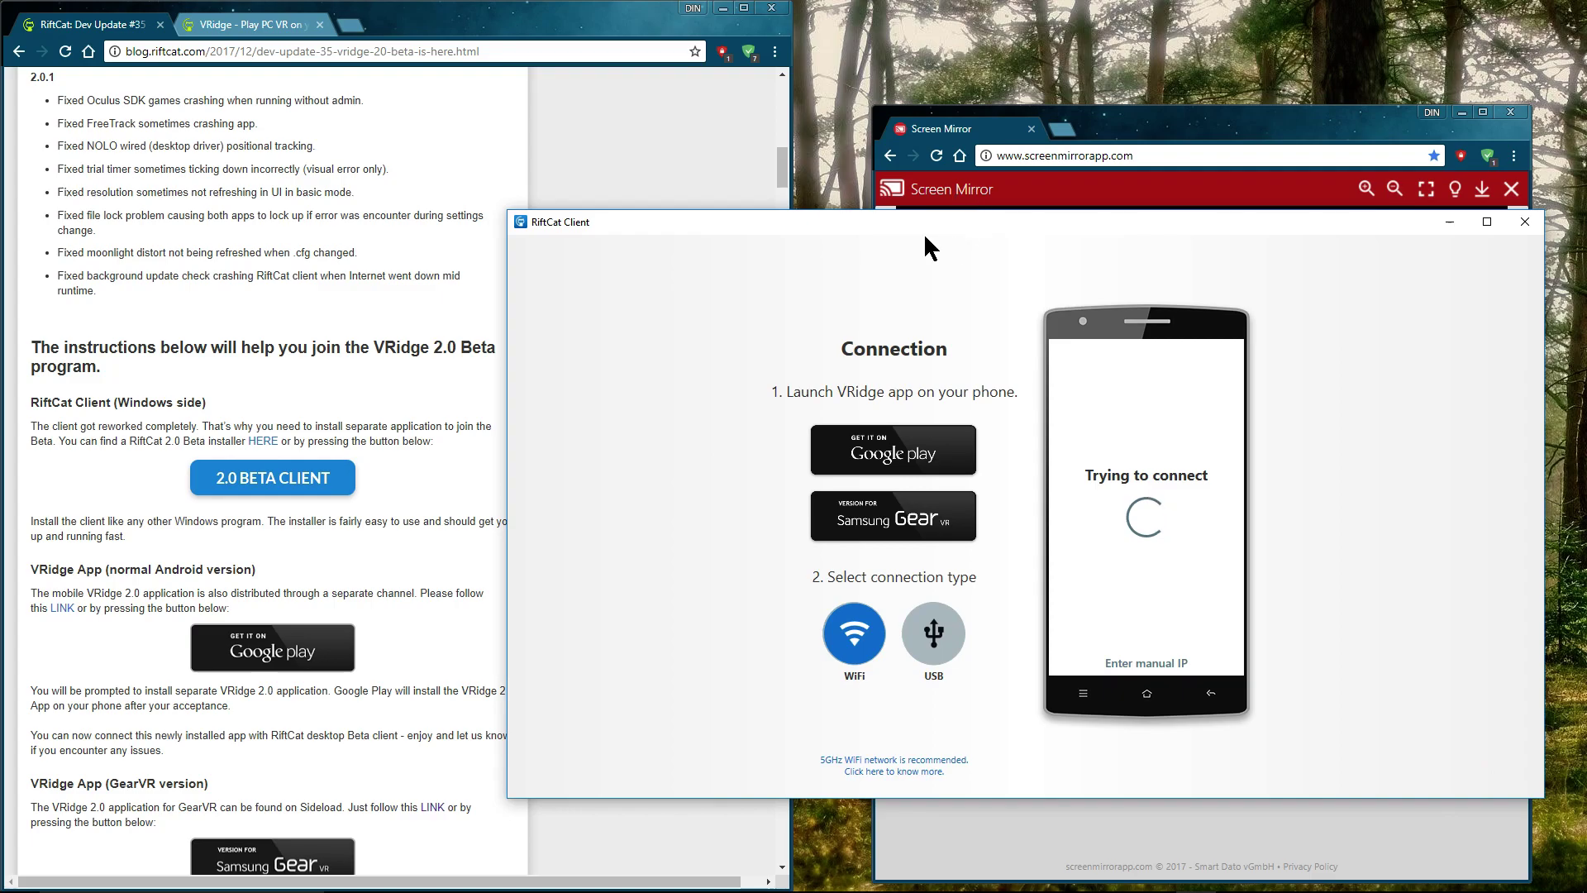
{"action": "left_click_drag", "start_coordinate": [925, 238], "coordinate": [507, 133]}
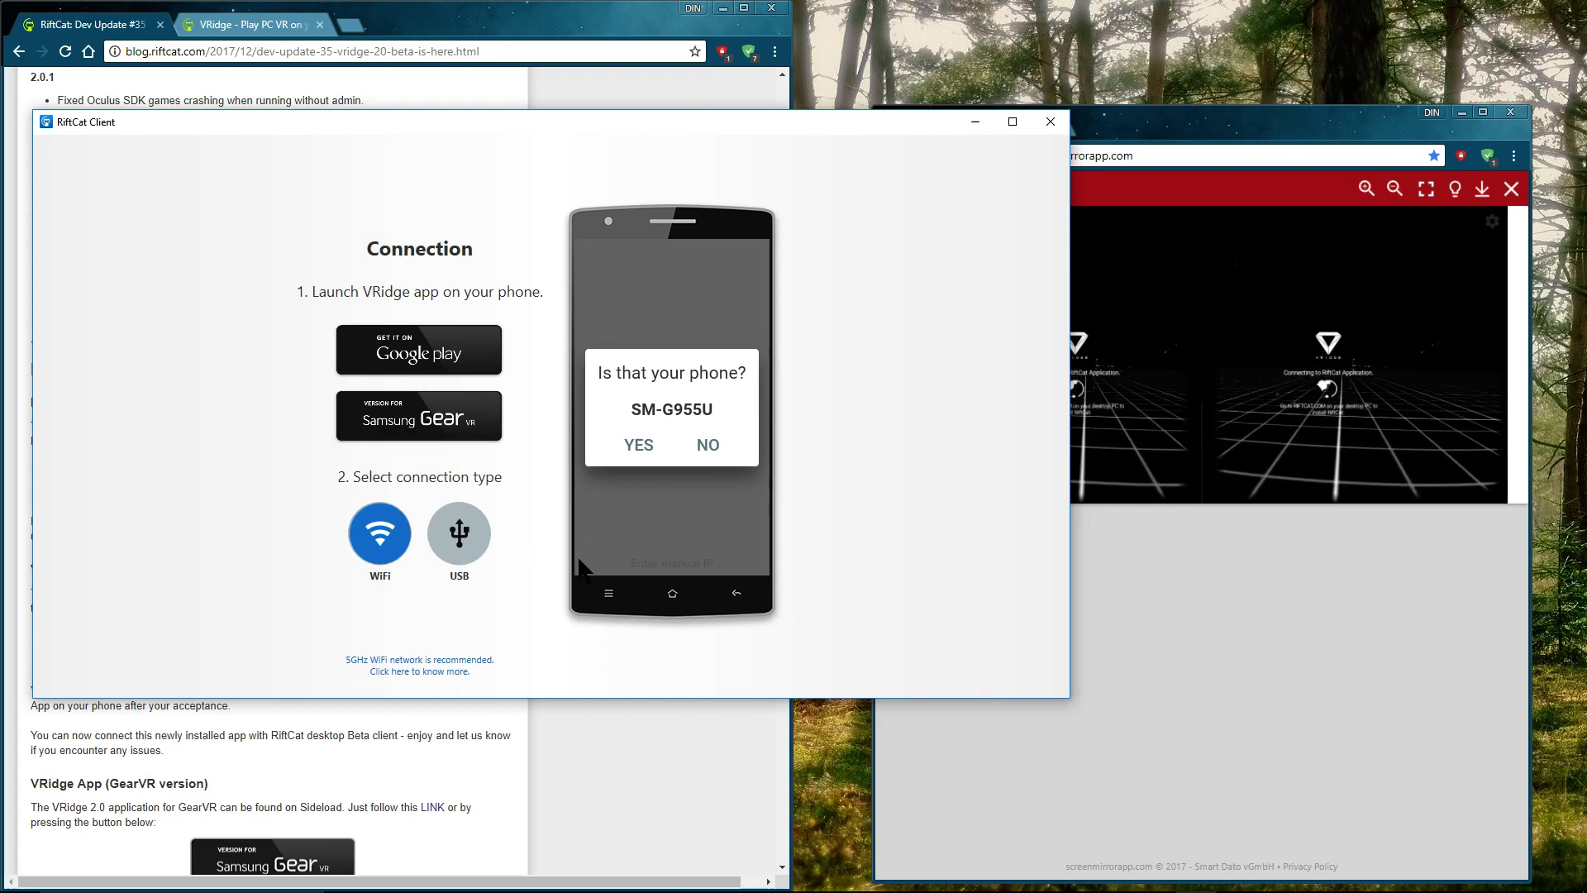
Switch the connection type to USB and back to WiFi, then confirm the SM-G955U is your phone.
{"action": "left_click", "coordinate": [477, 537]}
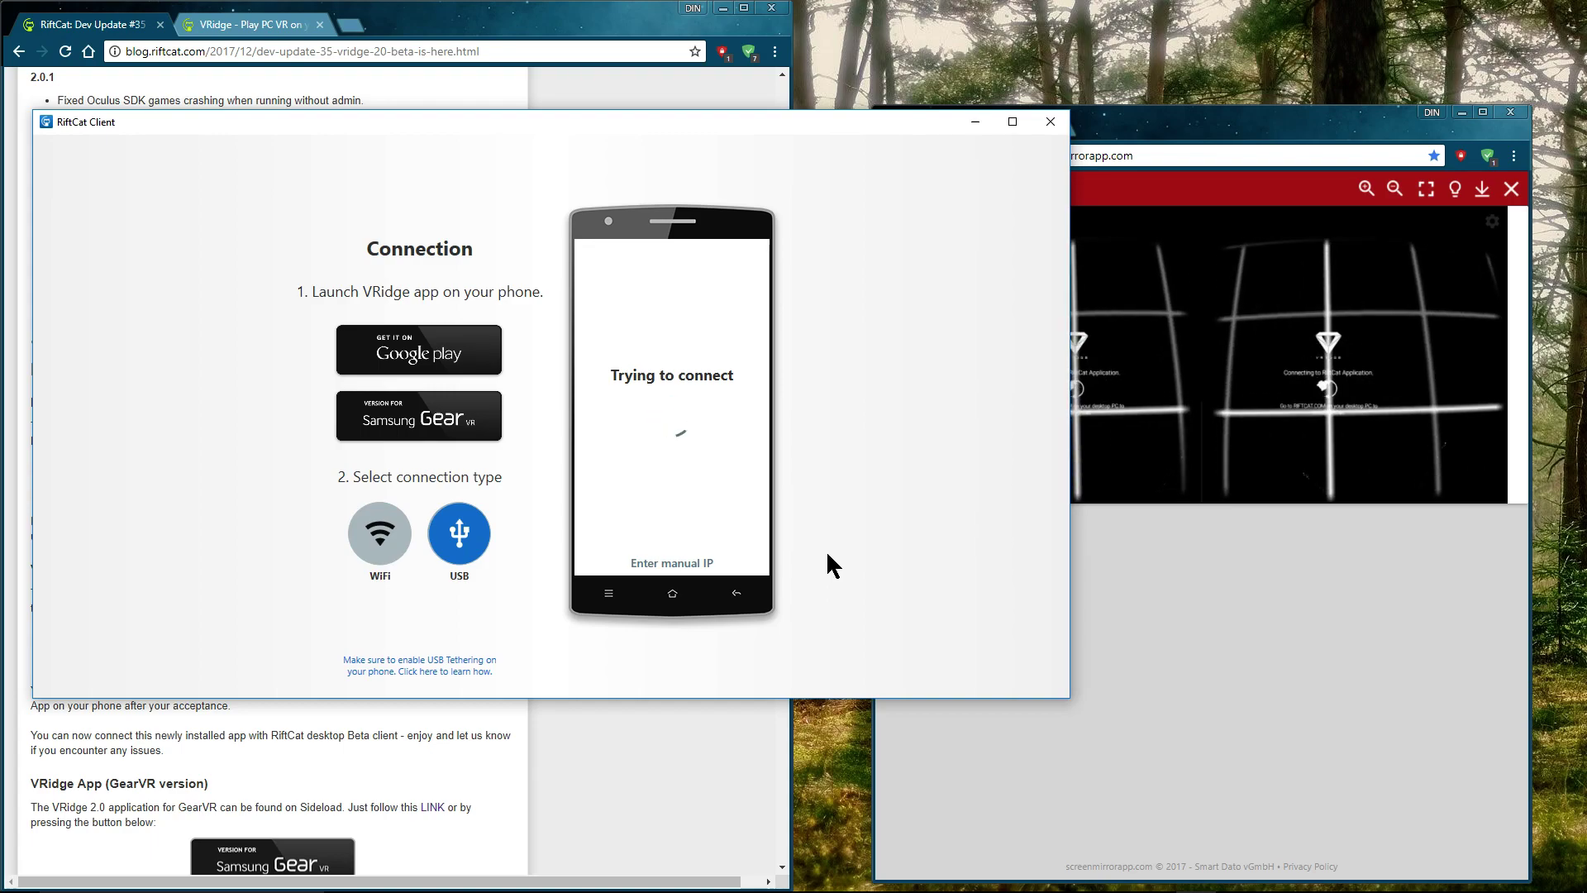
{"action": "left_click", "coordinate": [395, 520]}
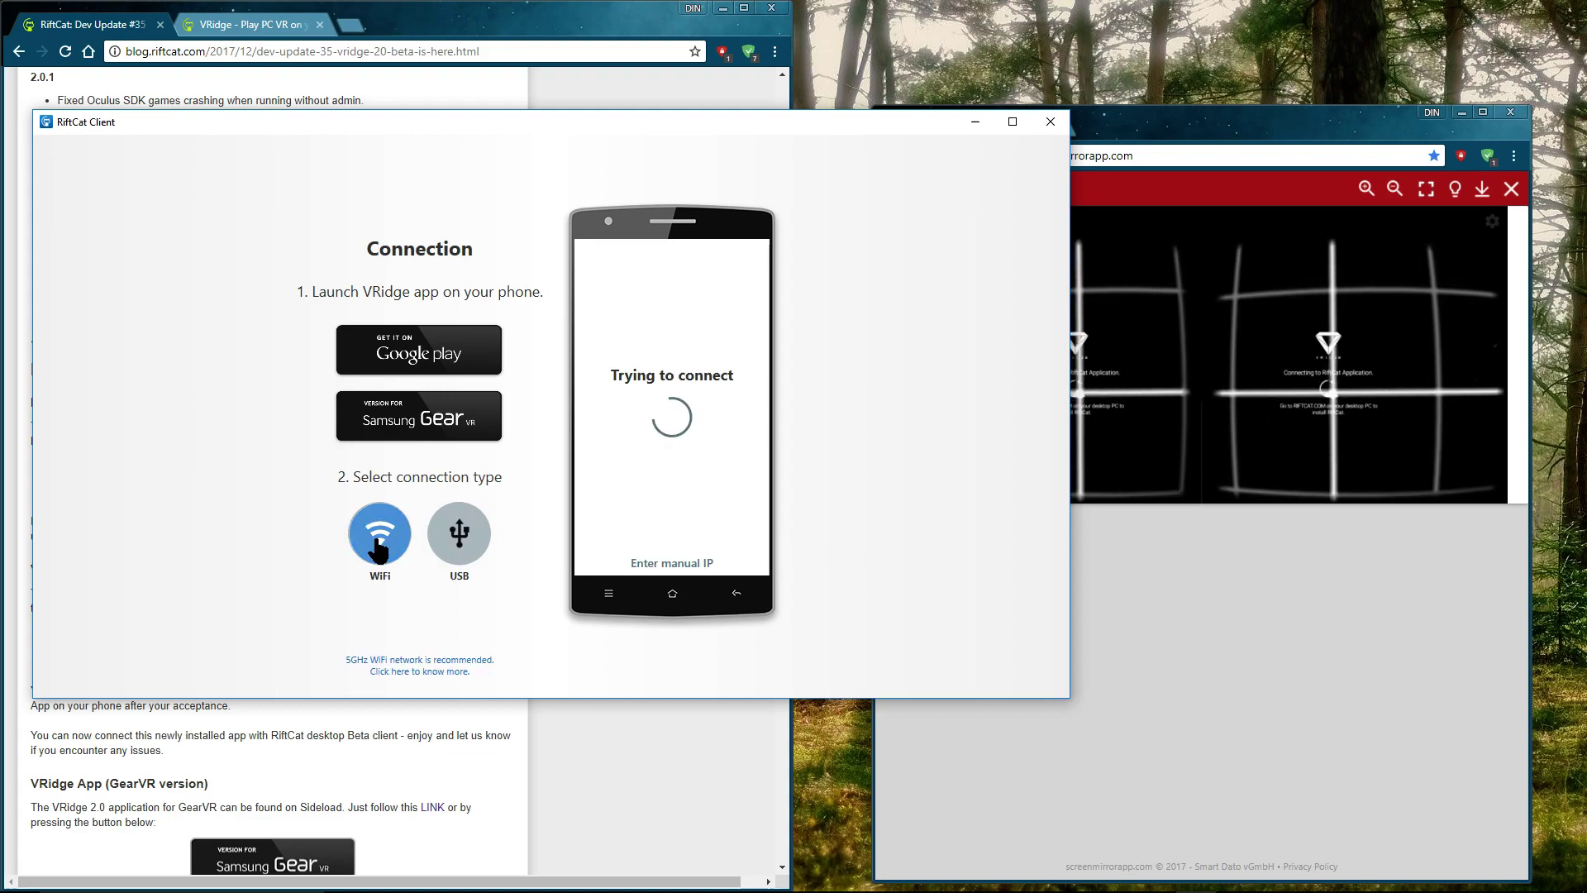
{"action": "left_click", "coordinate": [641, 445]}
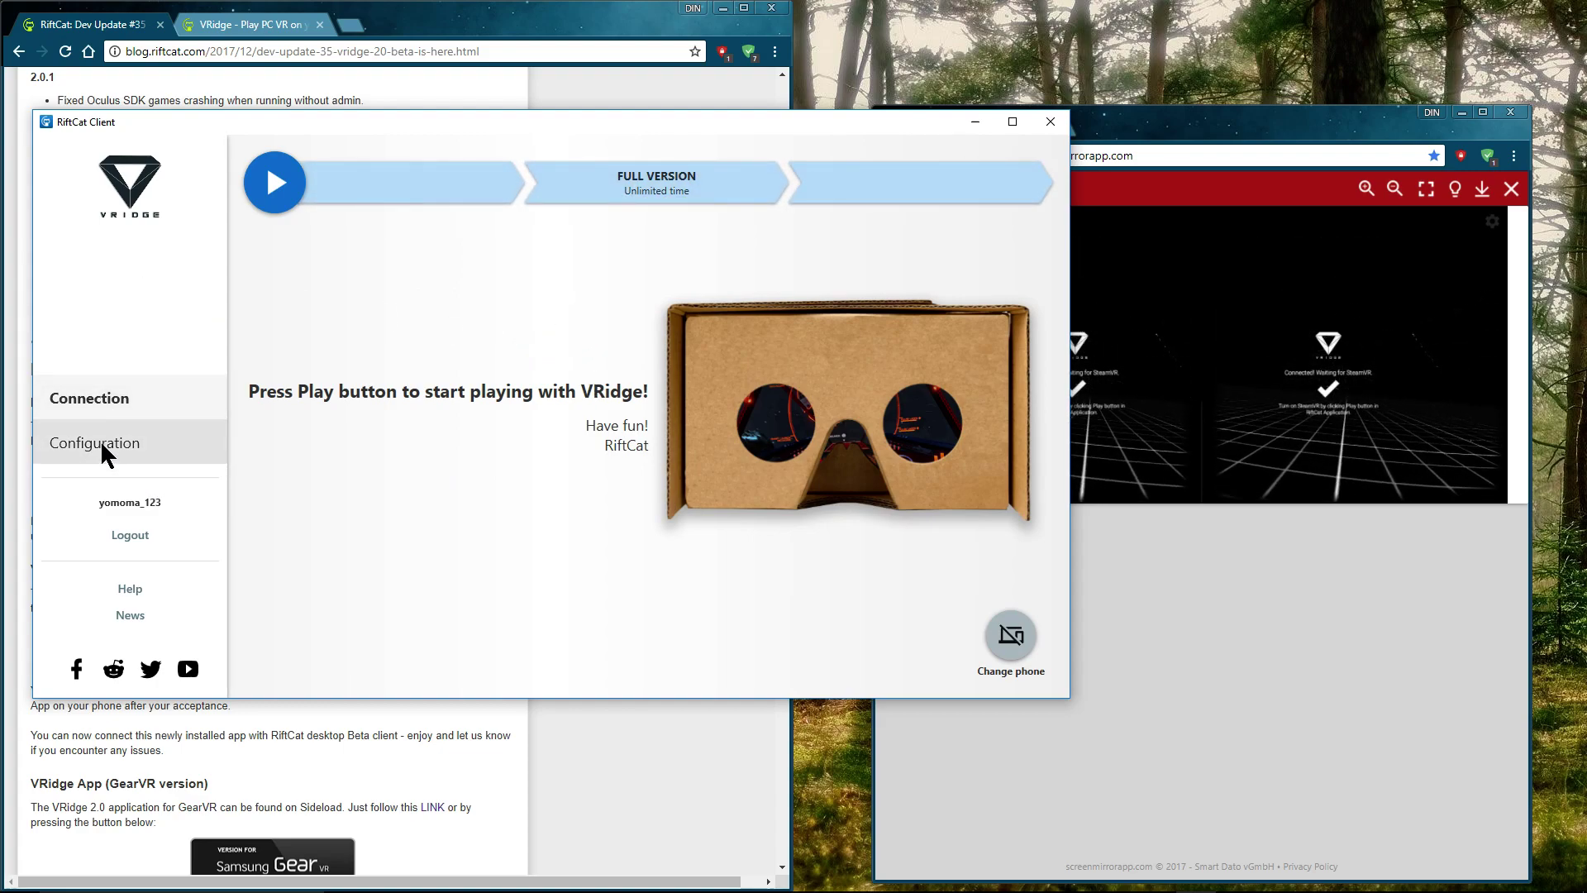
Review the Configuration page, return to Connection, and launch Play SteamVR.
{"action": "mouse_move", "coordinate": [280, 186]}
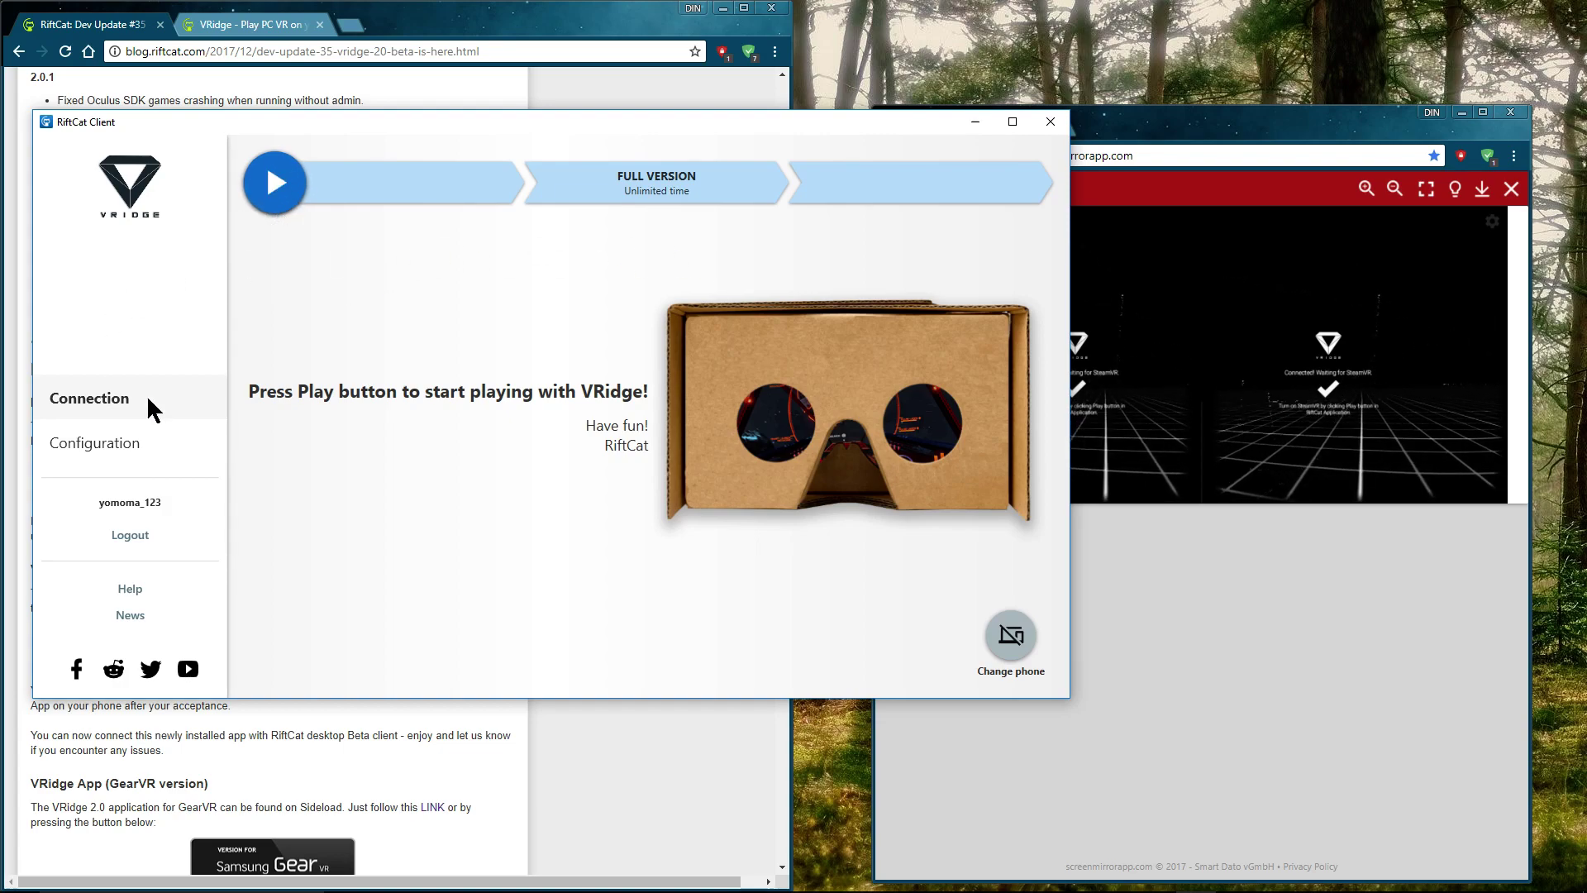
{"action": "left_click", "coordinate": [120, 445]}
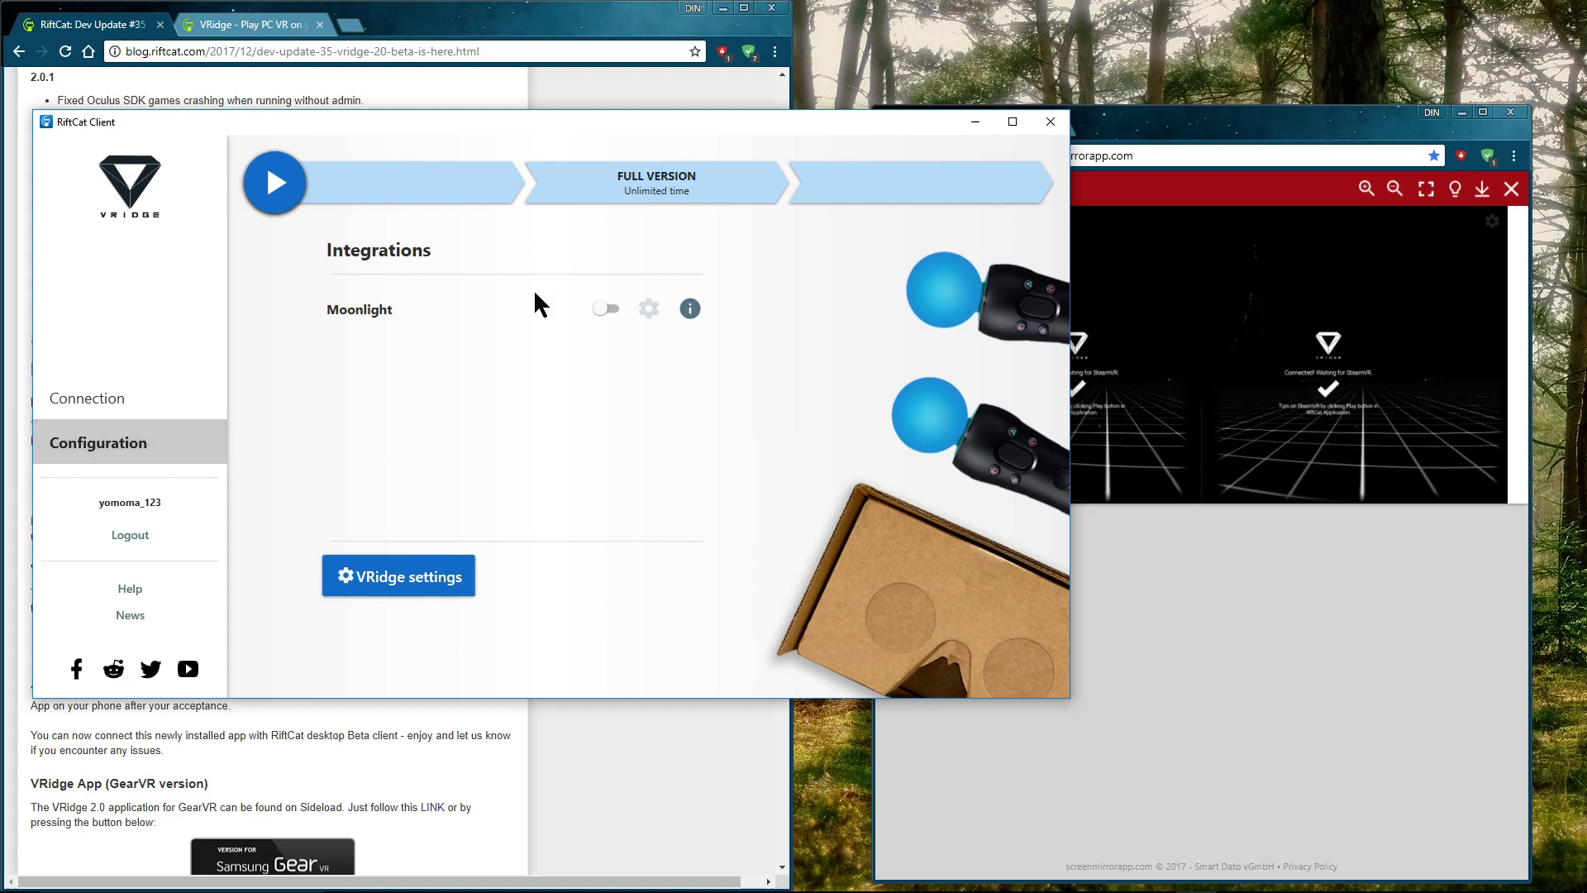
{"action": "left_click", "coordinate": [130, 390]}
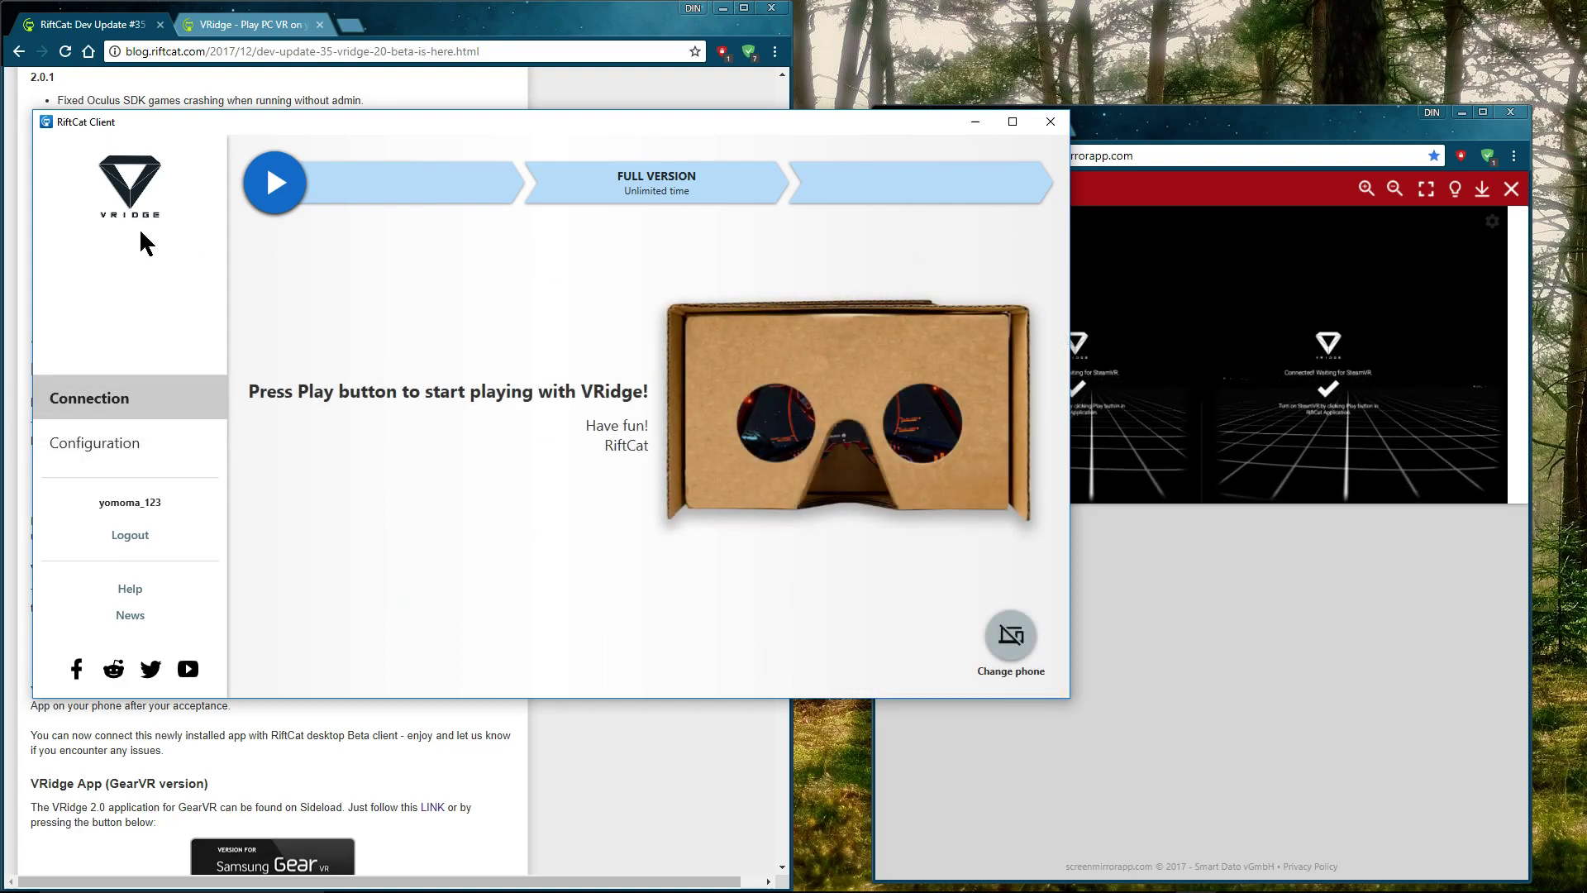
{"action": "mouse_move", "coordinate": [256, 229]}
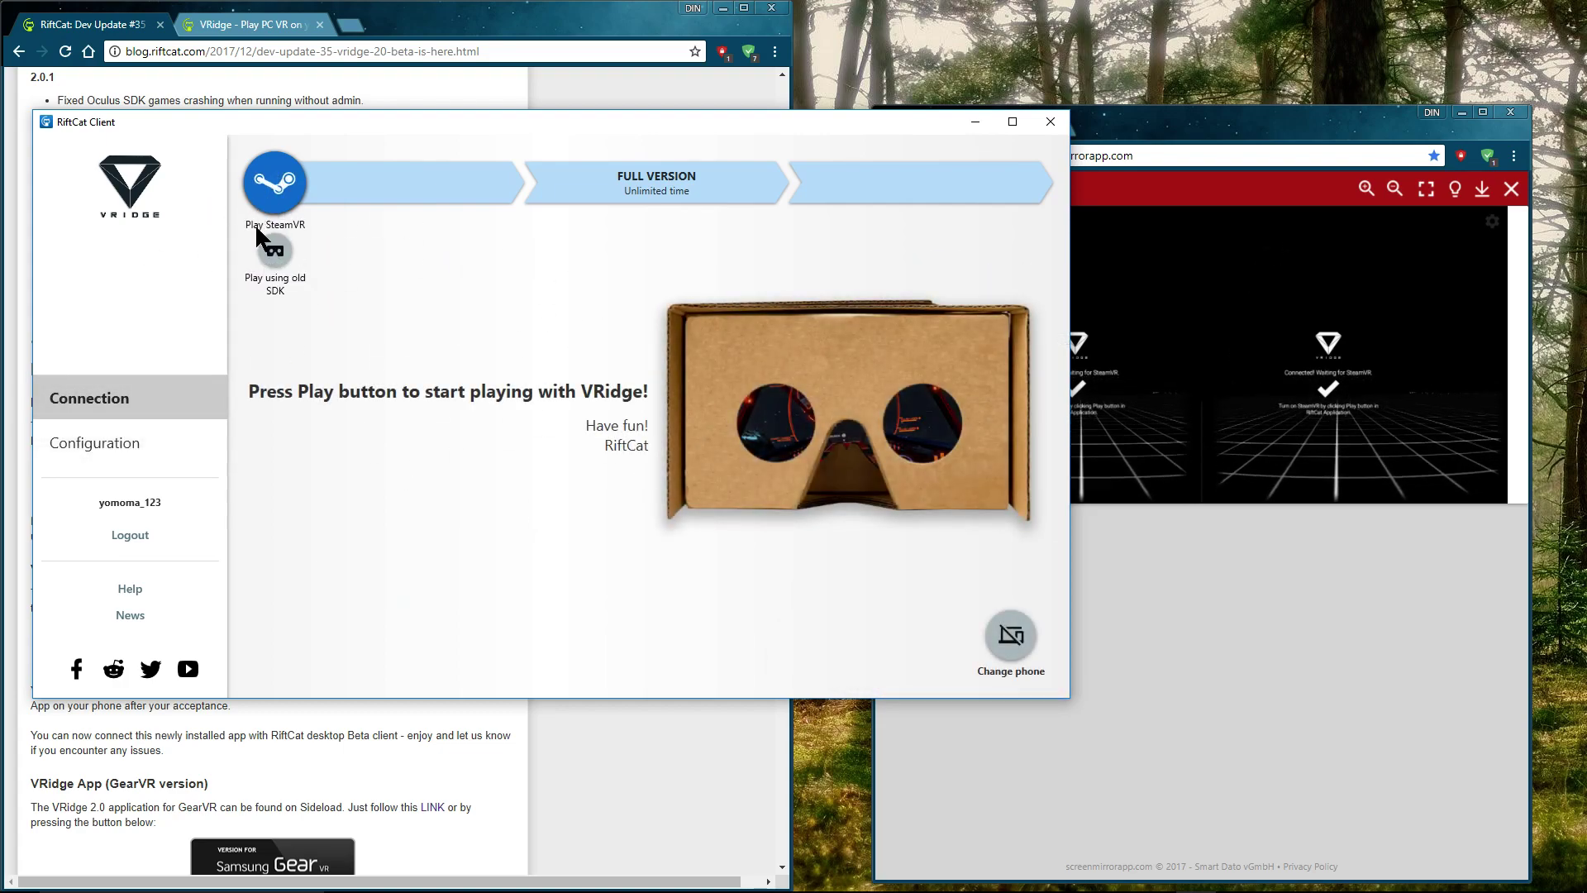
{"action": "left_click", "coordinate": [285, 184]}
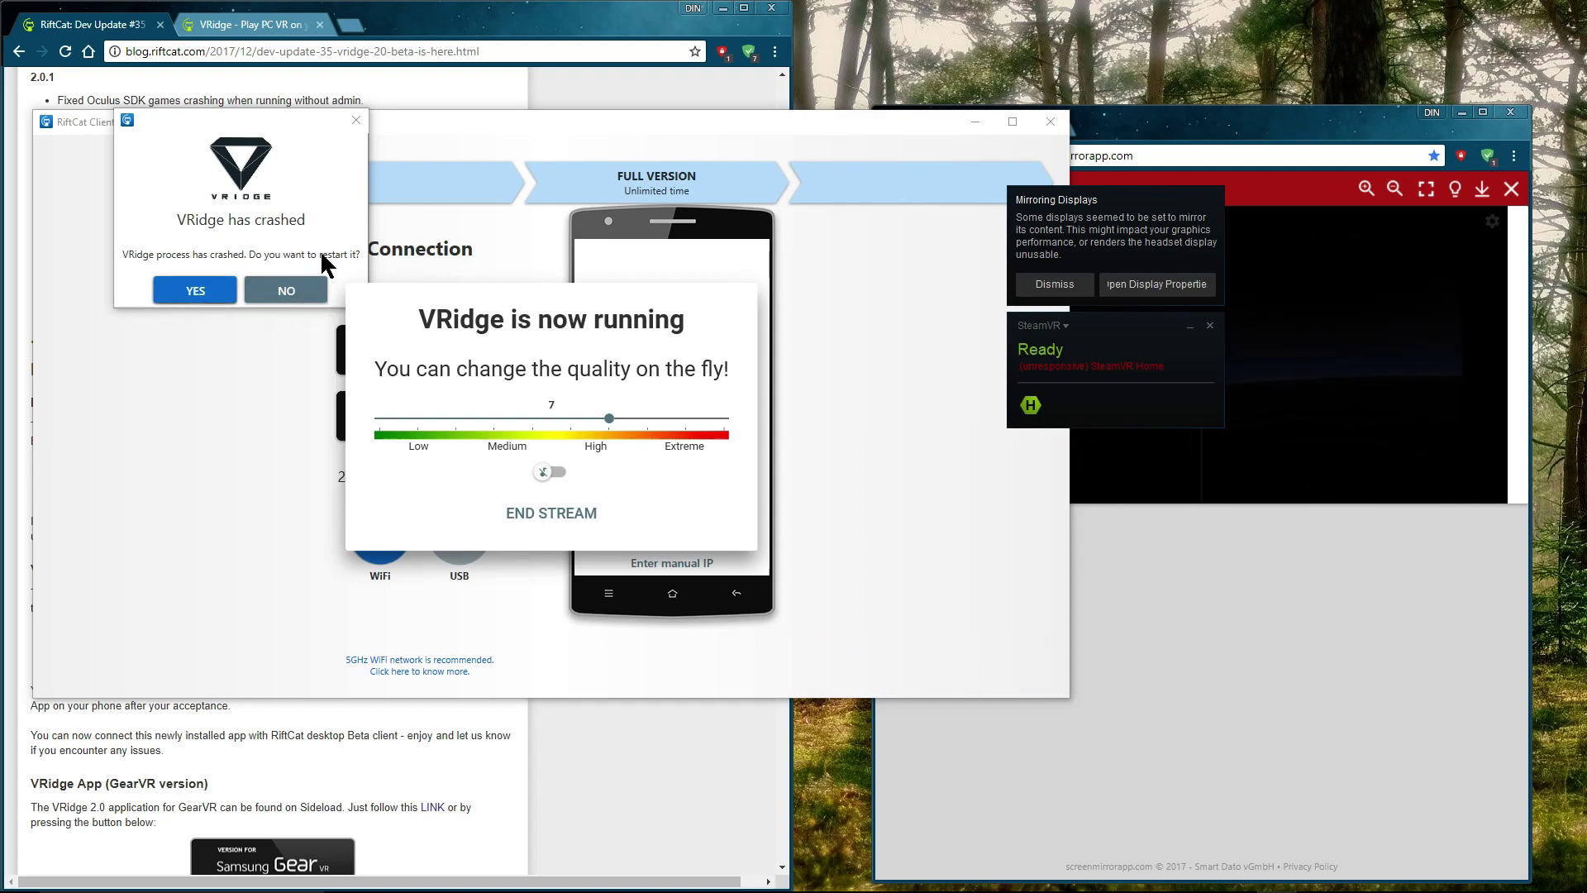
Answer YES in the 'VRidge has crashed' dialog to restart VRidge.
{"action": "left_click", "coordinate": [206, 294]}
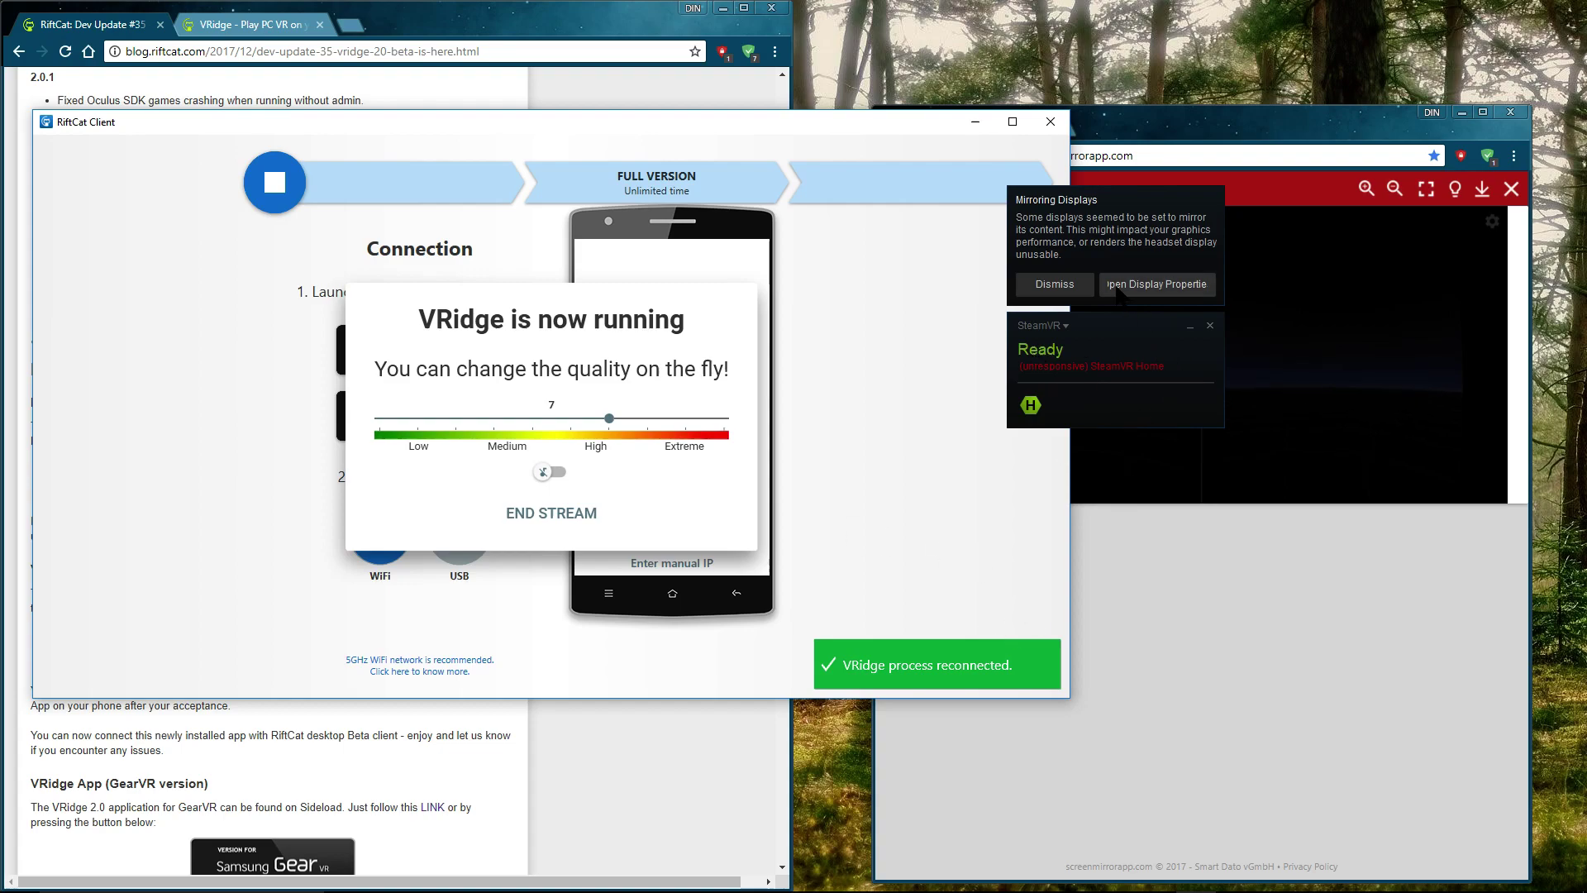
Dismiss the Mirroring Displays warning, shut down SteamVR, and move Screen Mirror beside the client.
{"action": "left_click", "coordinate": [1074, 290]}
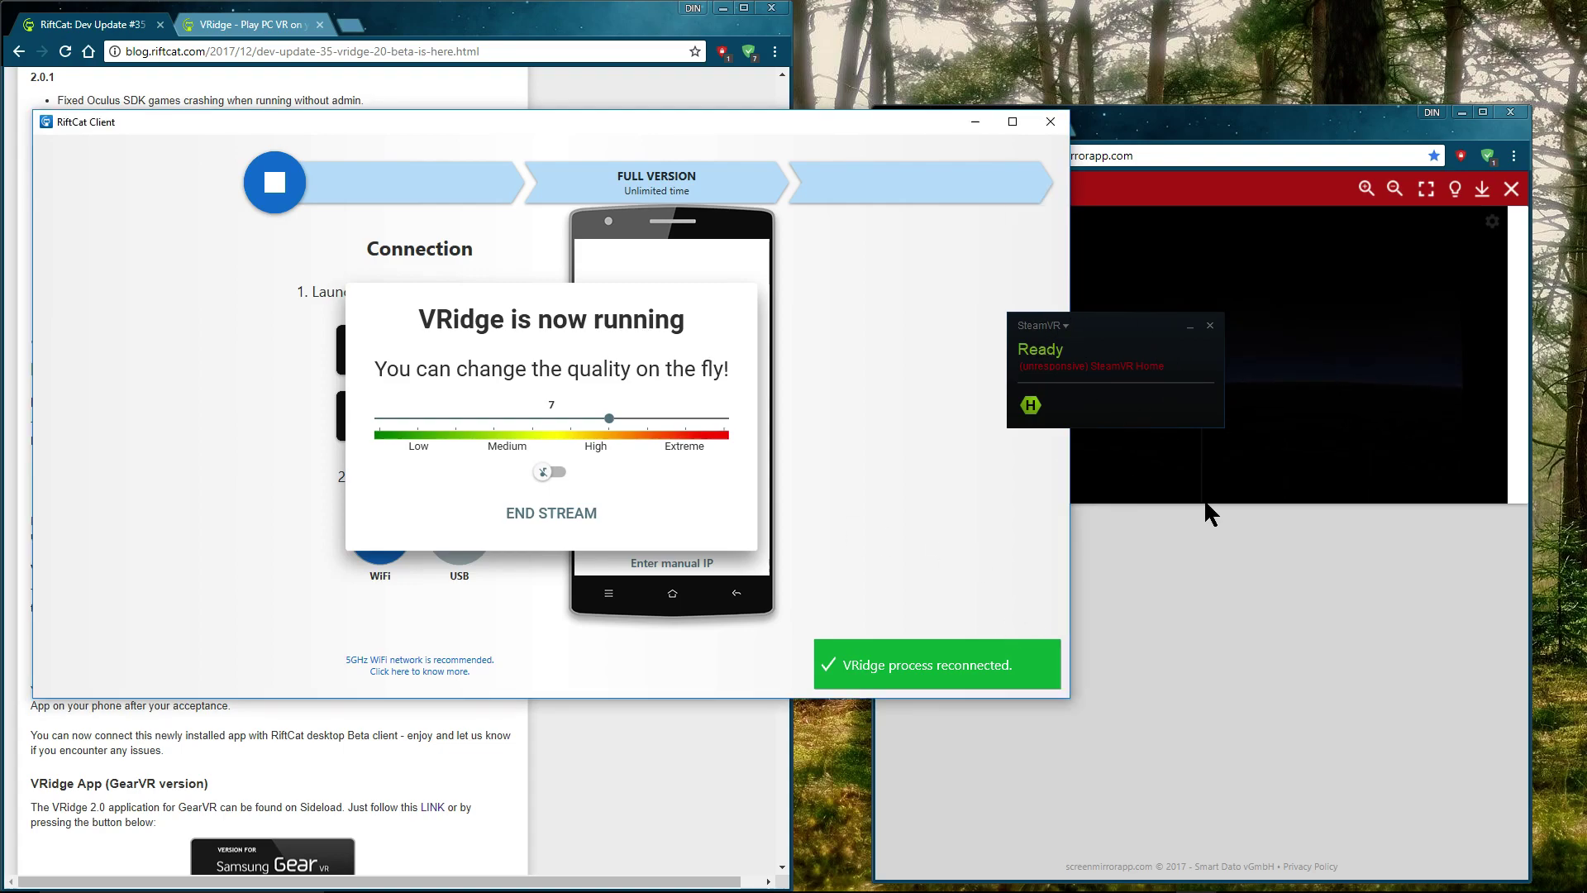
{"action": "left_click", "coordinate": [1210, 325]}
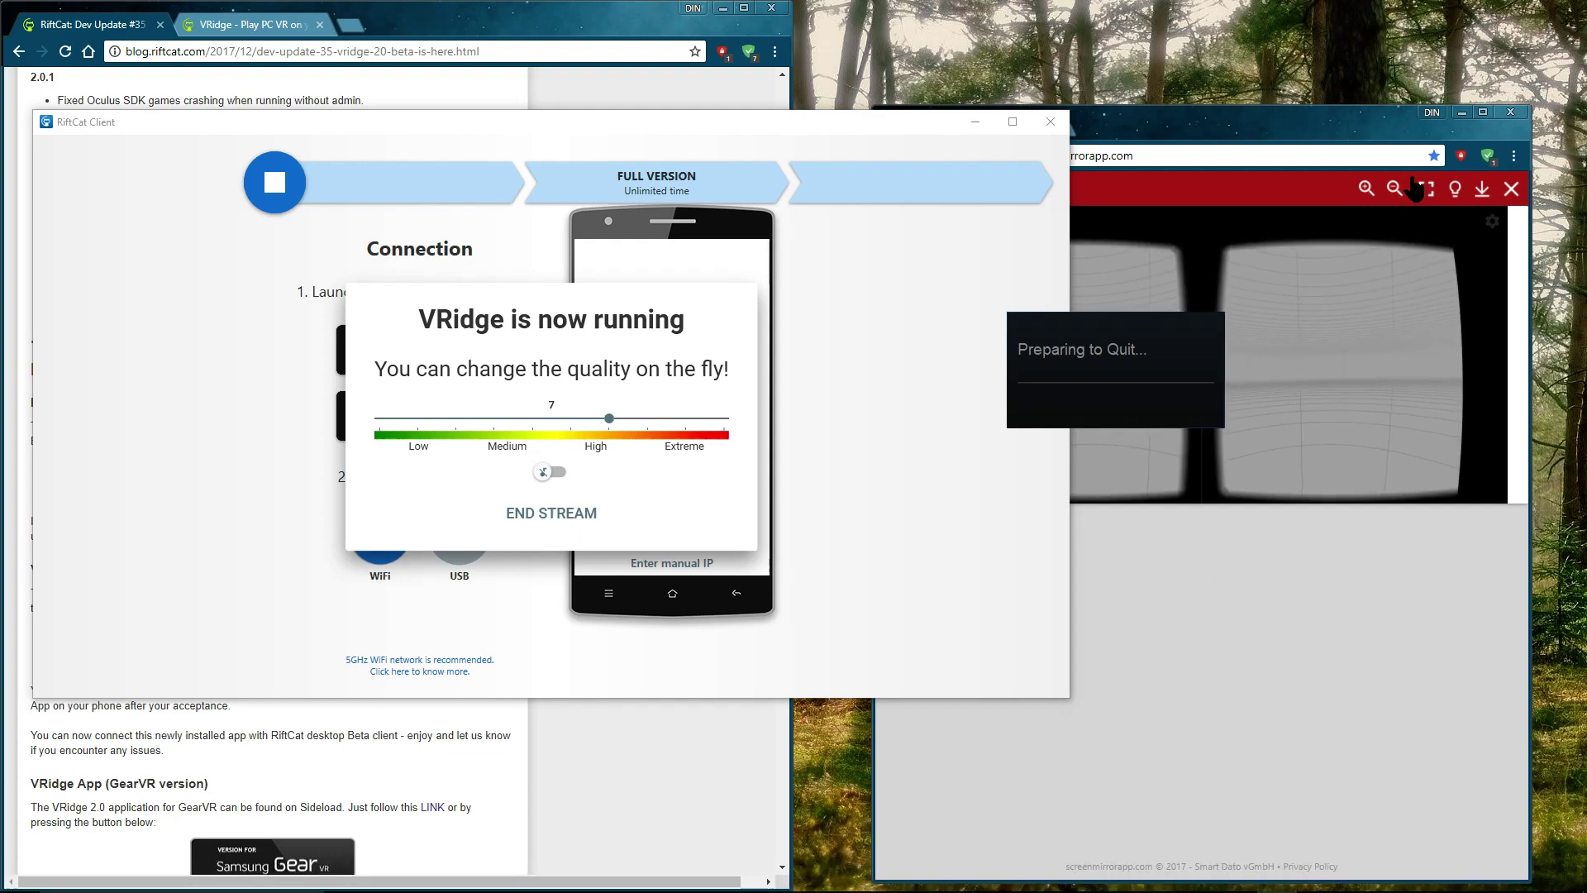
{"action": "left_click_drag", "start_coordinate": [1264, 124], "coordinate": [1258, 159]}
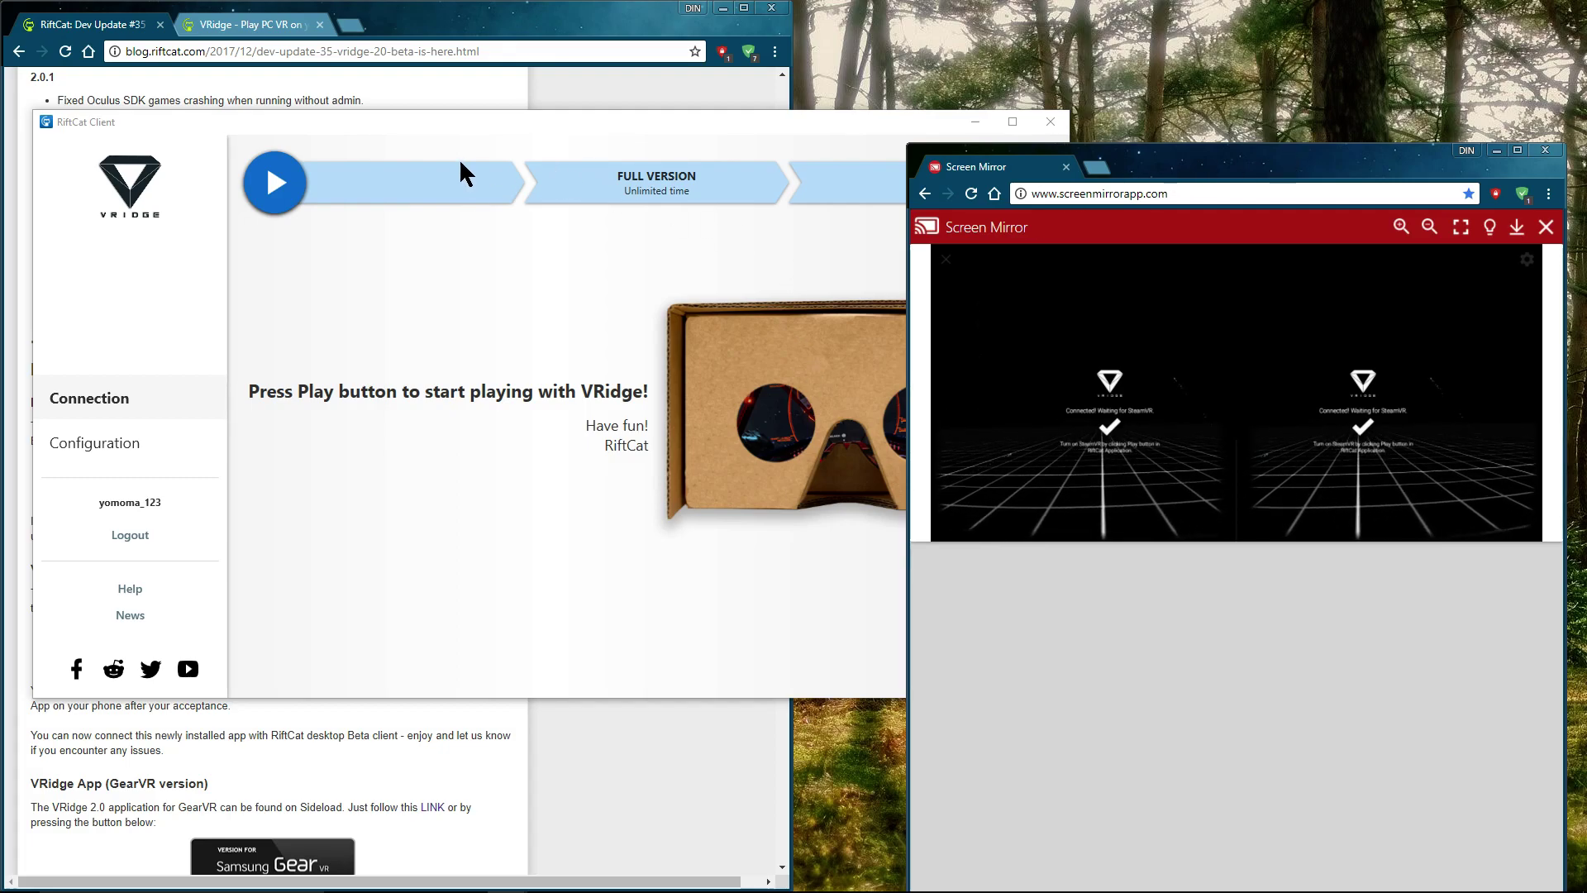
Start the stream again and drag the quality slider from 7 down to 4, then back to 7.
{"action": "left_click", "coordinate": [275, 182]}
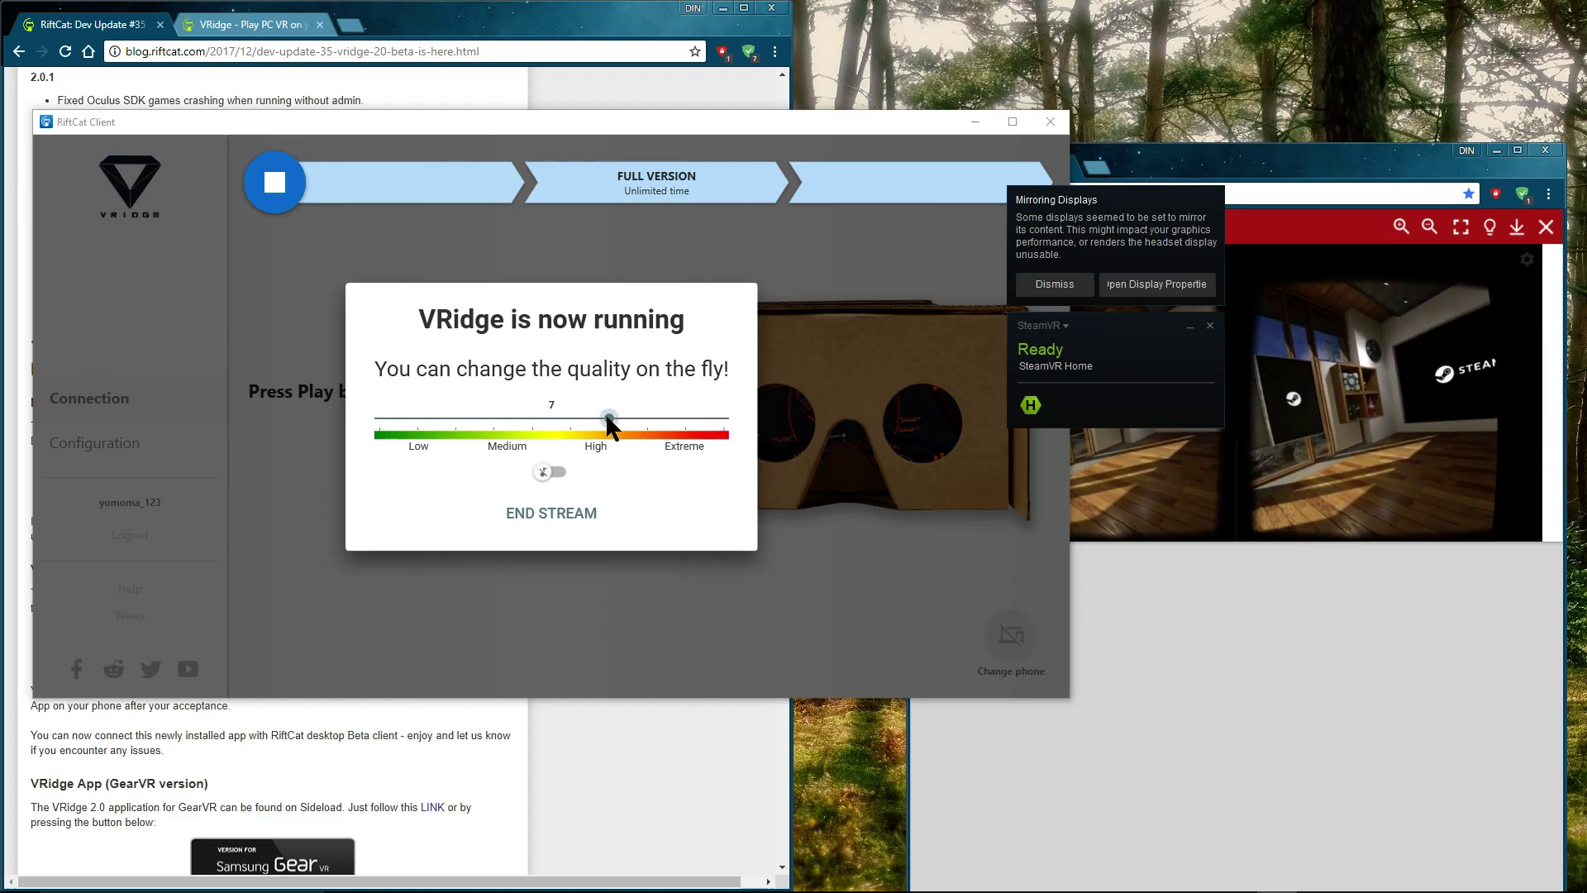
{"action": "left_click_drag", "start_coordinate": [608, 417], "coordinate": [485, 425]}
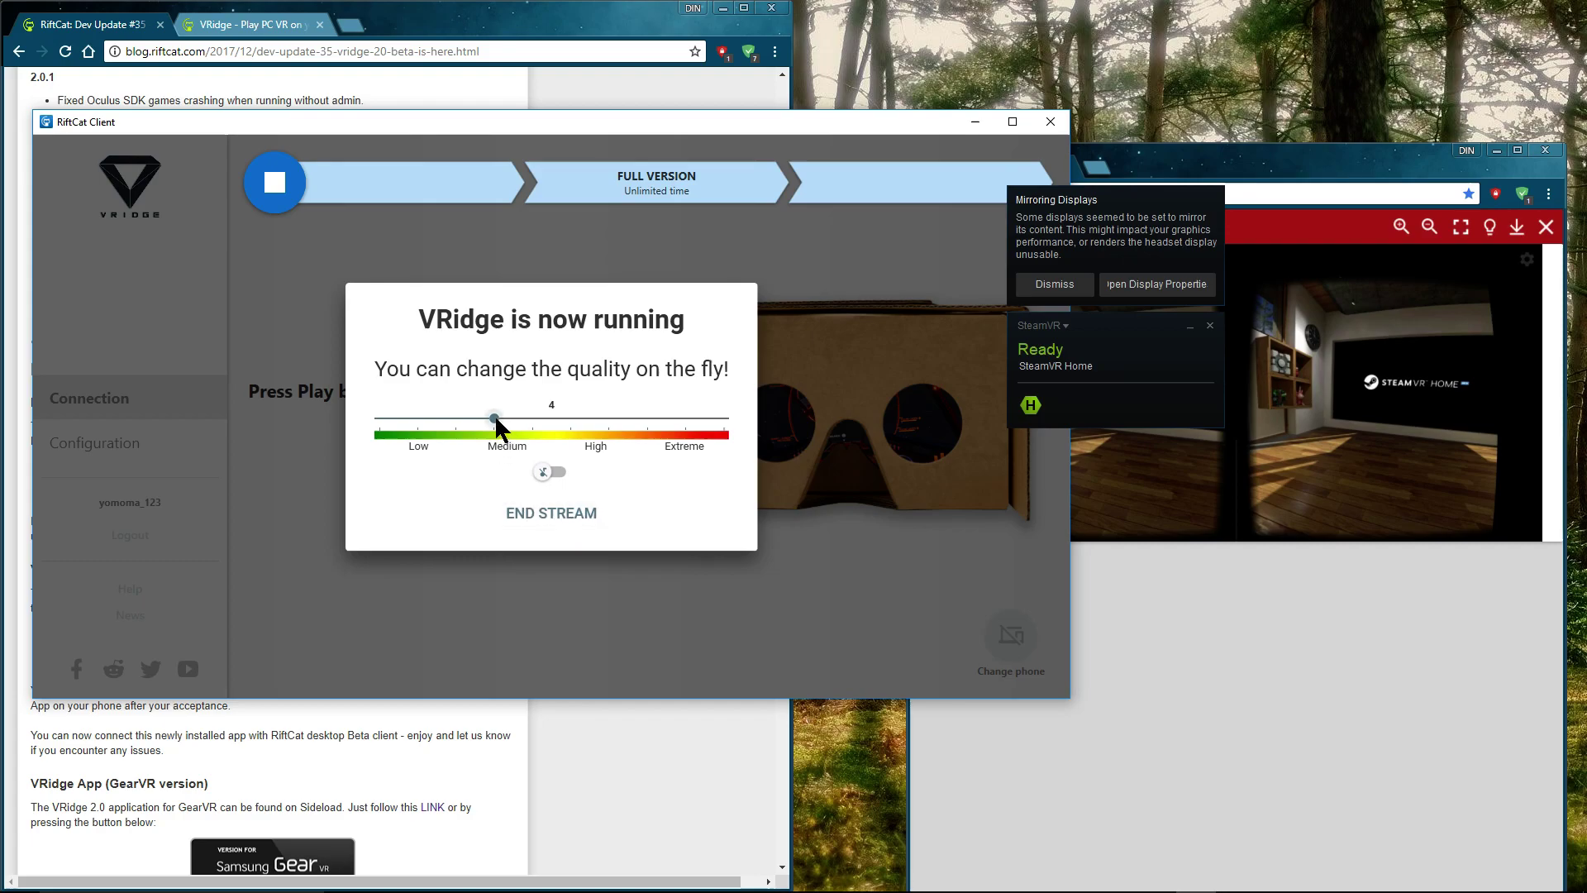
{"action": "left_click_drag", "start_coordinate": [495, 418], "coordinate": [622, 420]}
End the VRidge stream from the 'VRidge is now running' dialog.
{"action": "left_click", "coordinate": [567, 518]}
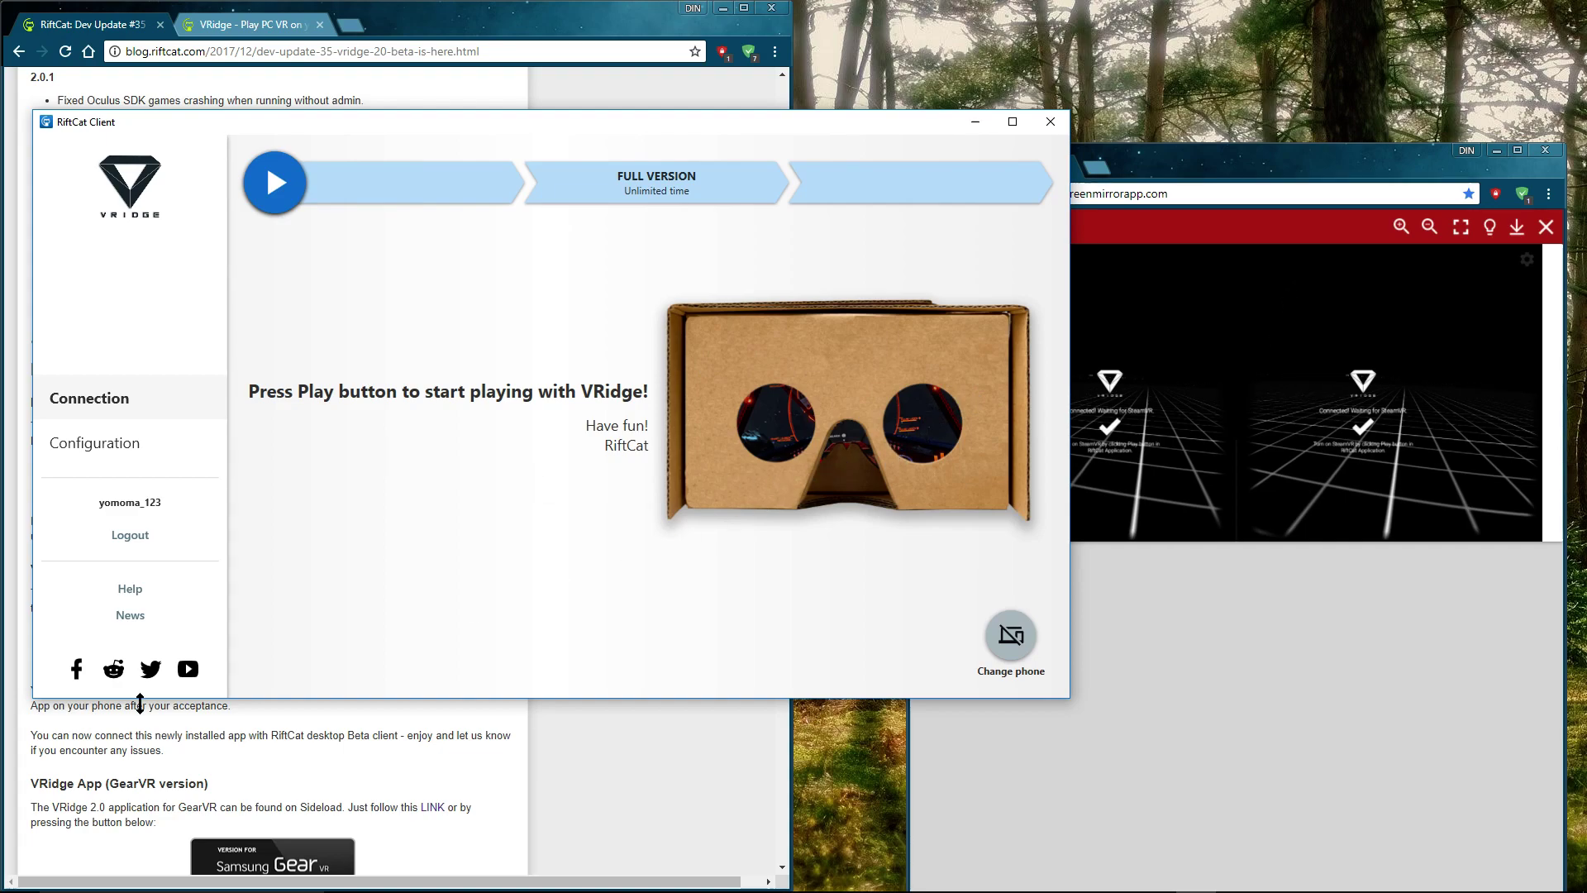
{"action": "mouse_move", "coordinate": [326, 856]}
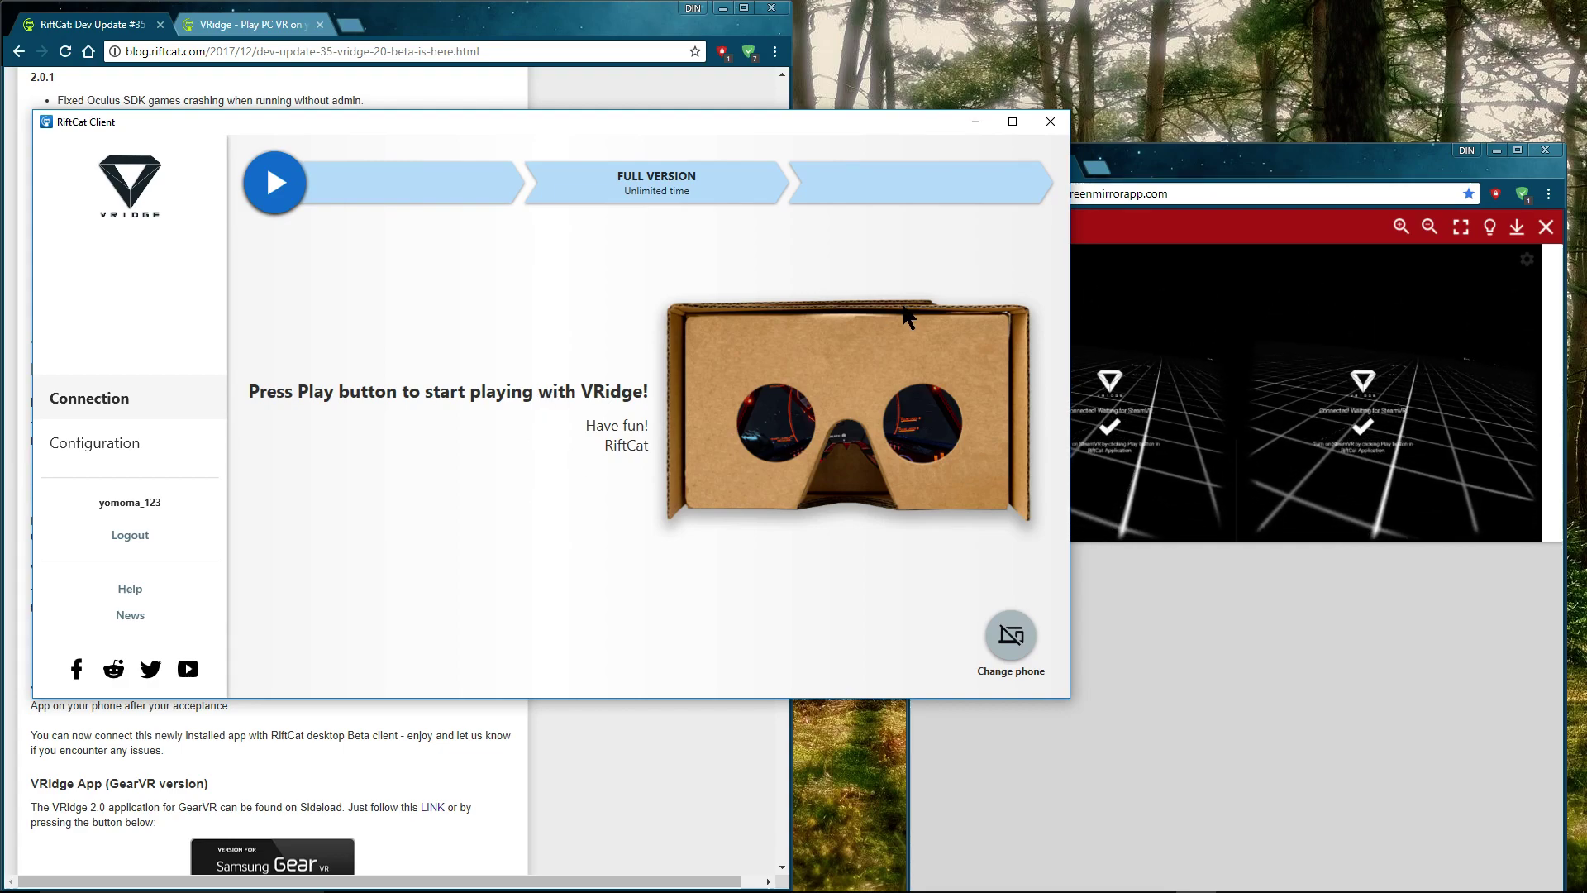
Switch to the VRidge page, then shift the Screen Mirror window and bring RiftCat Client forward.
{"action": "left_click", "coordinate": [257, 51]}
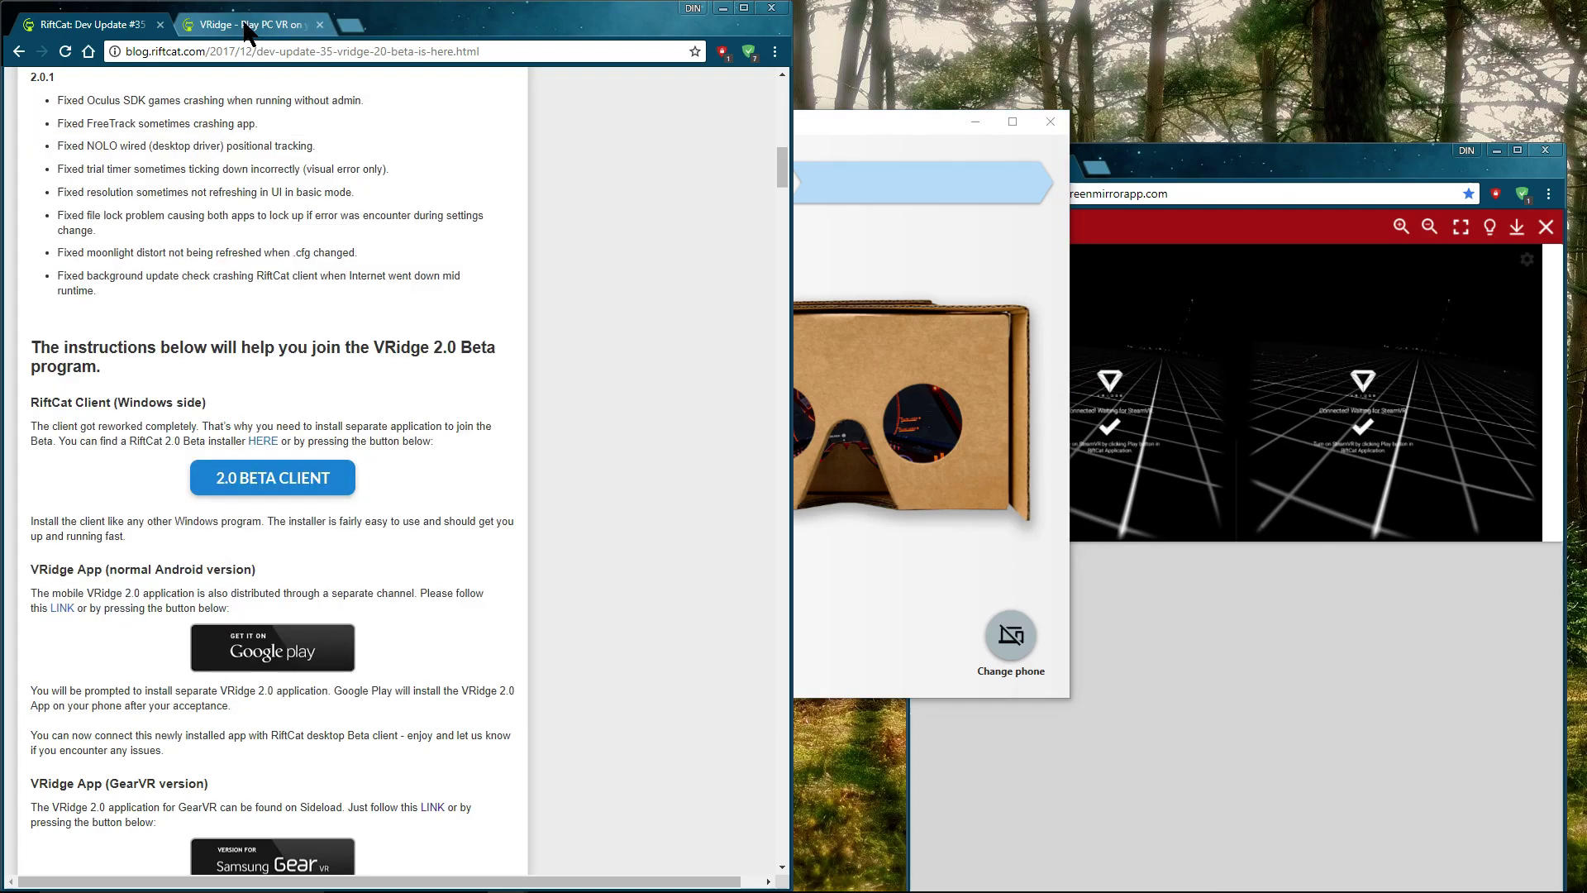
{"action": "left_click", "coordinate": [248, 24]}
{"action": "left_click", "coordinate": [1145, 165]}
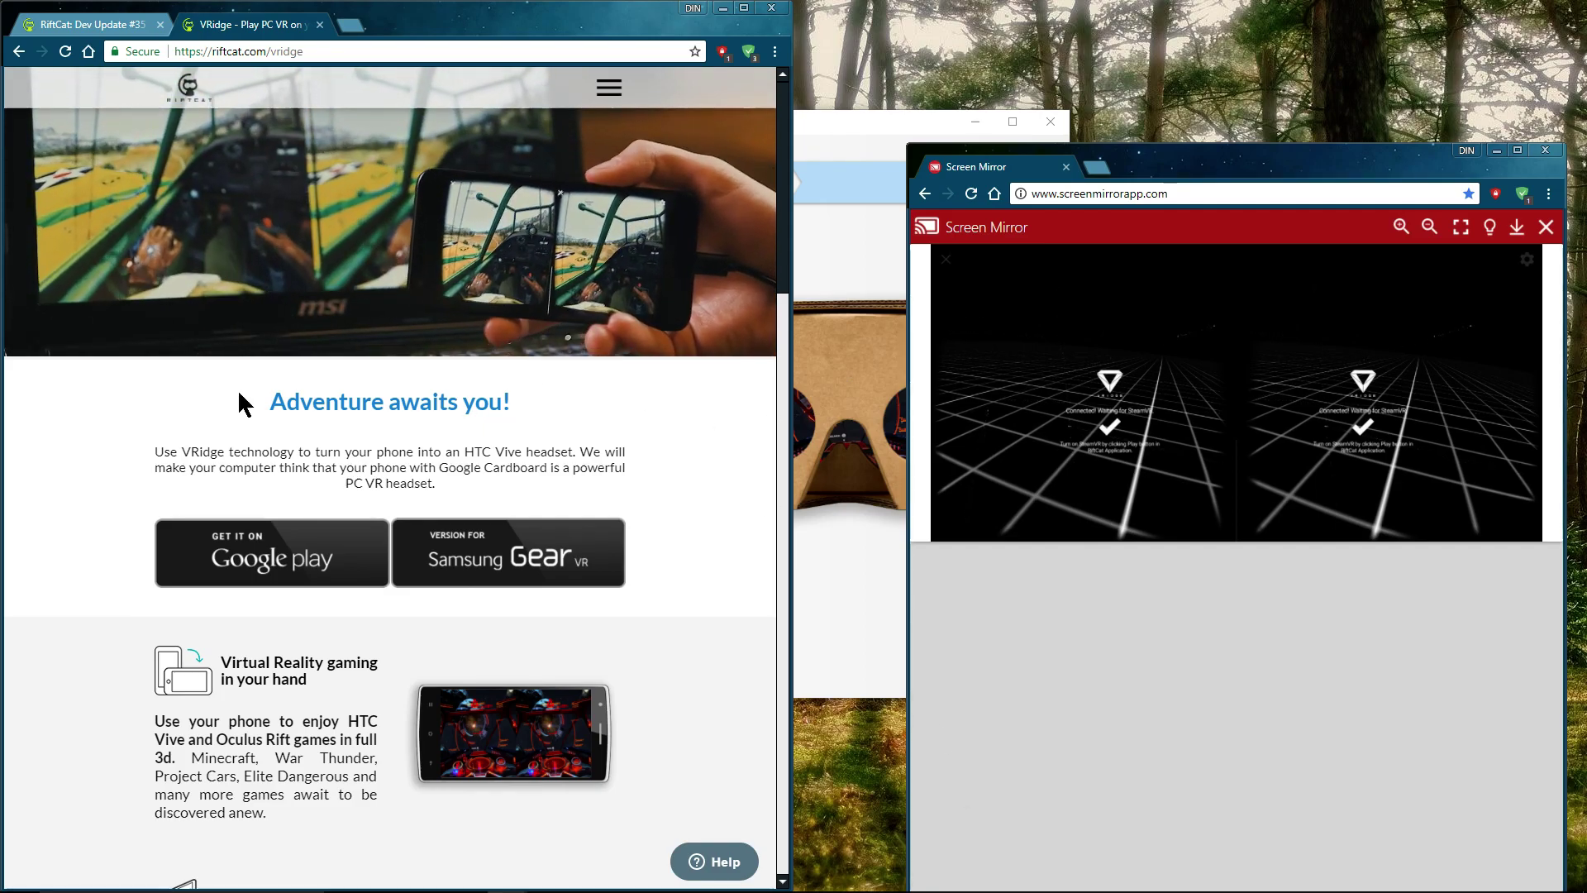
{"action": "left_click", "coordinate": [132, 25]}
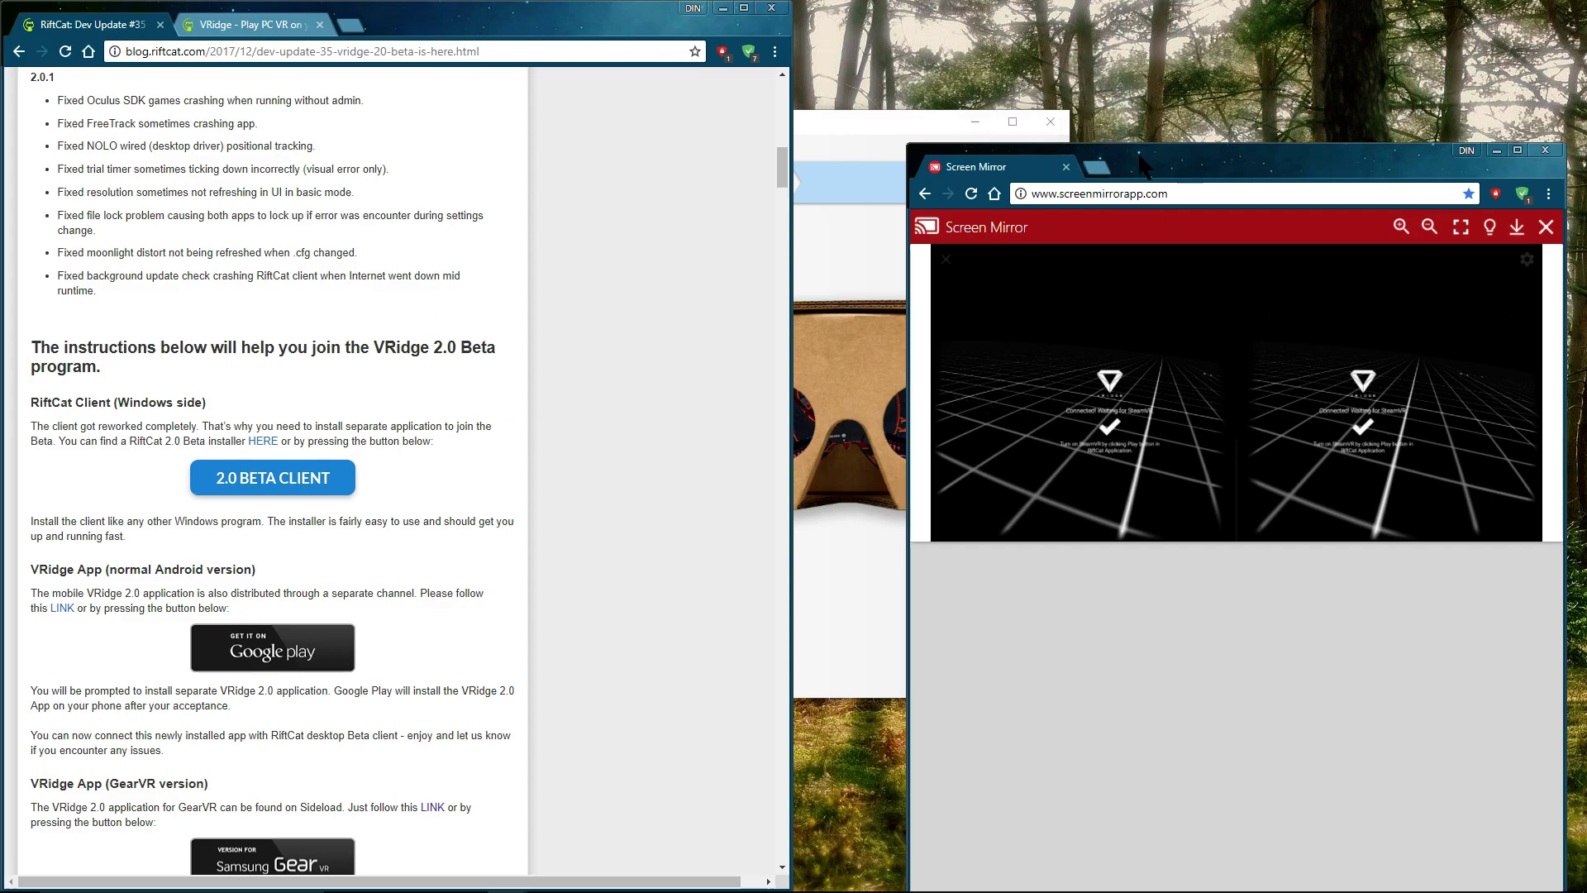
{"action": "left_click_drag", "start_coordinate": [1199, 157], "coordinate": [1270, 186]}
{"action": "left_click", "coordinate": [926, 157]}
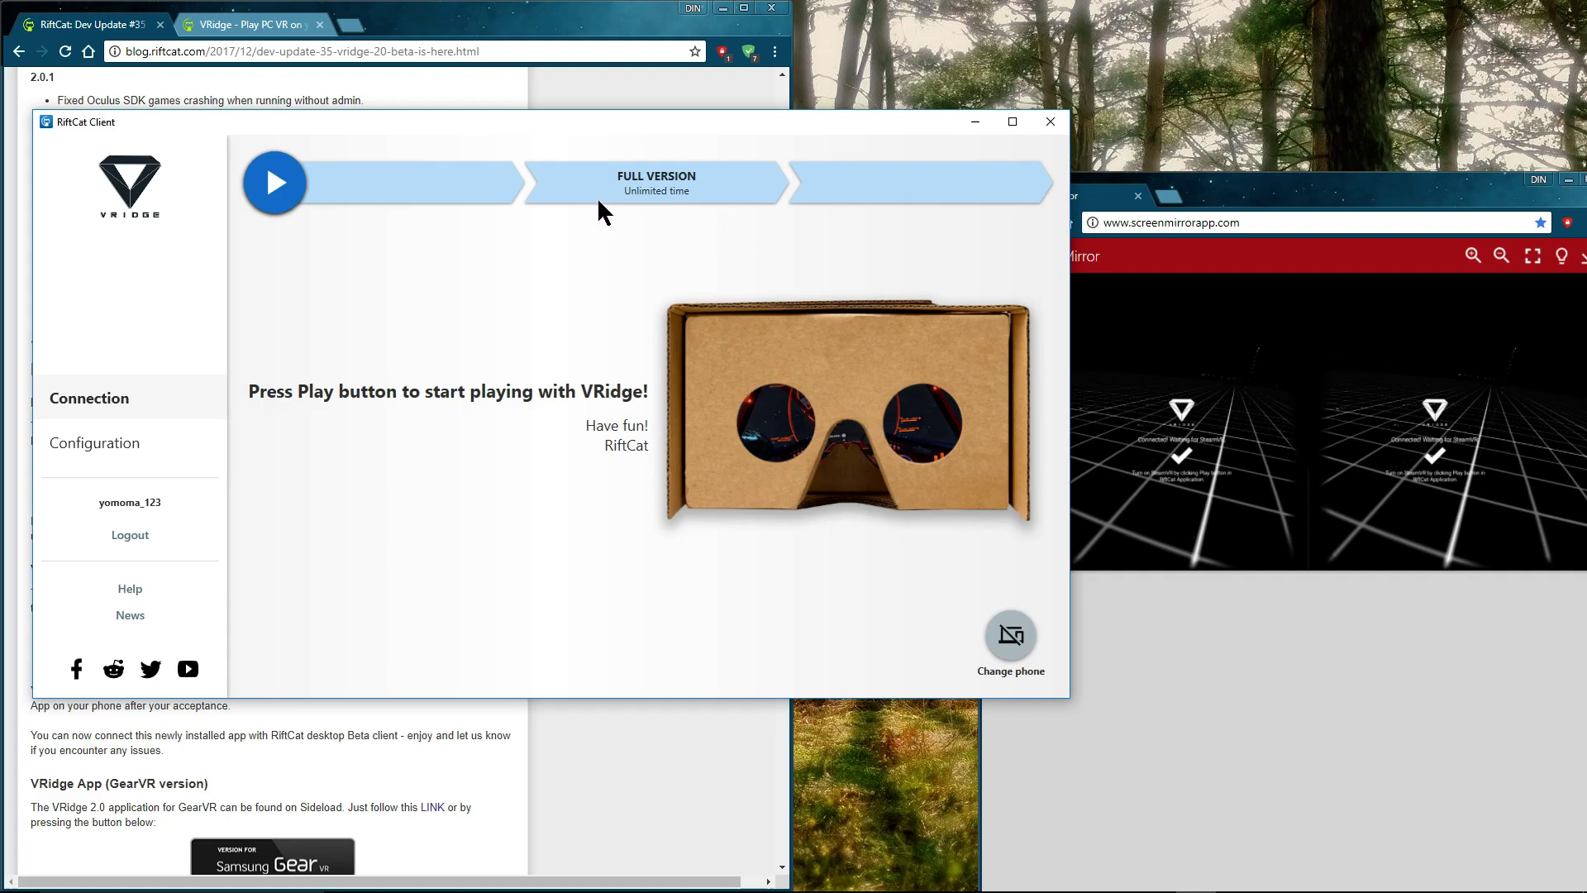
Scroll the VRidge page through Requirements to the free versus 14.99 EUR pricing table.
{"action": "left_click", "coordinate": [248, 25]}
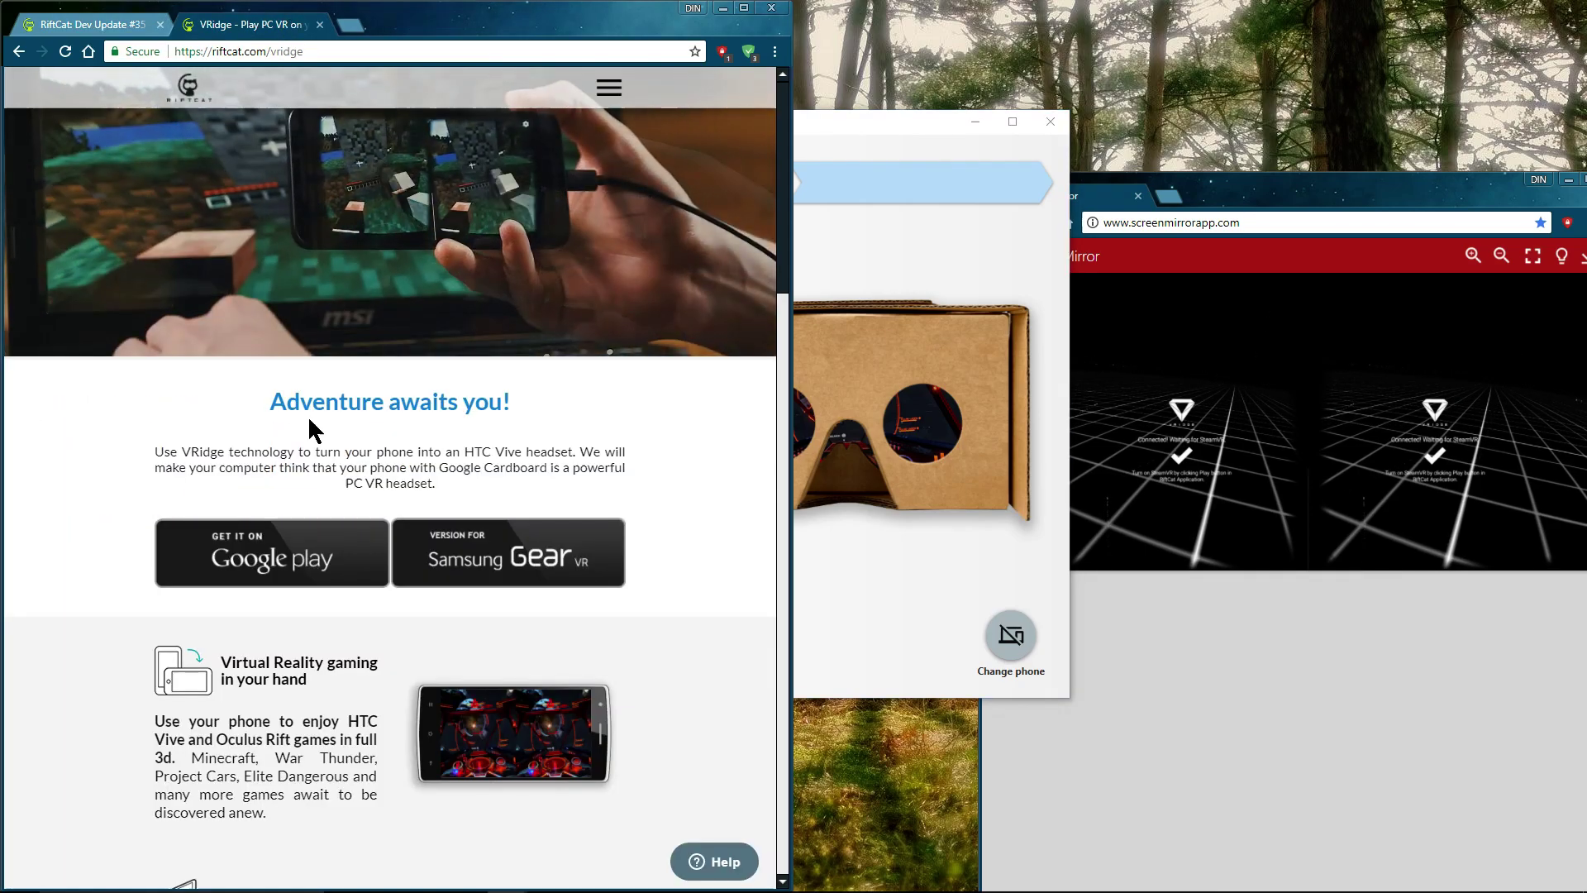
{"action": "scroll", "coordinate": [308, 415], "scroll_direction": "down", "scroll_amount": 15}
{"action": "scroll", "coordinate": [426, 582], "scroll_direction": "up", "scroll_amount": 6}
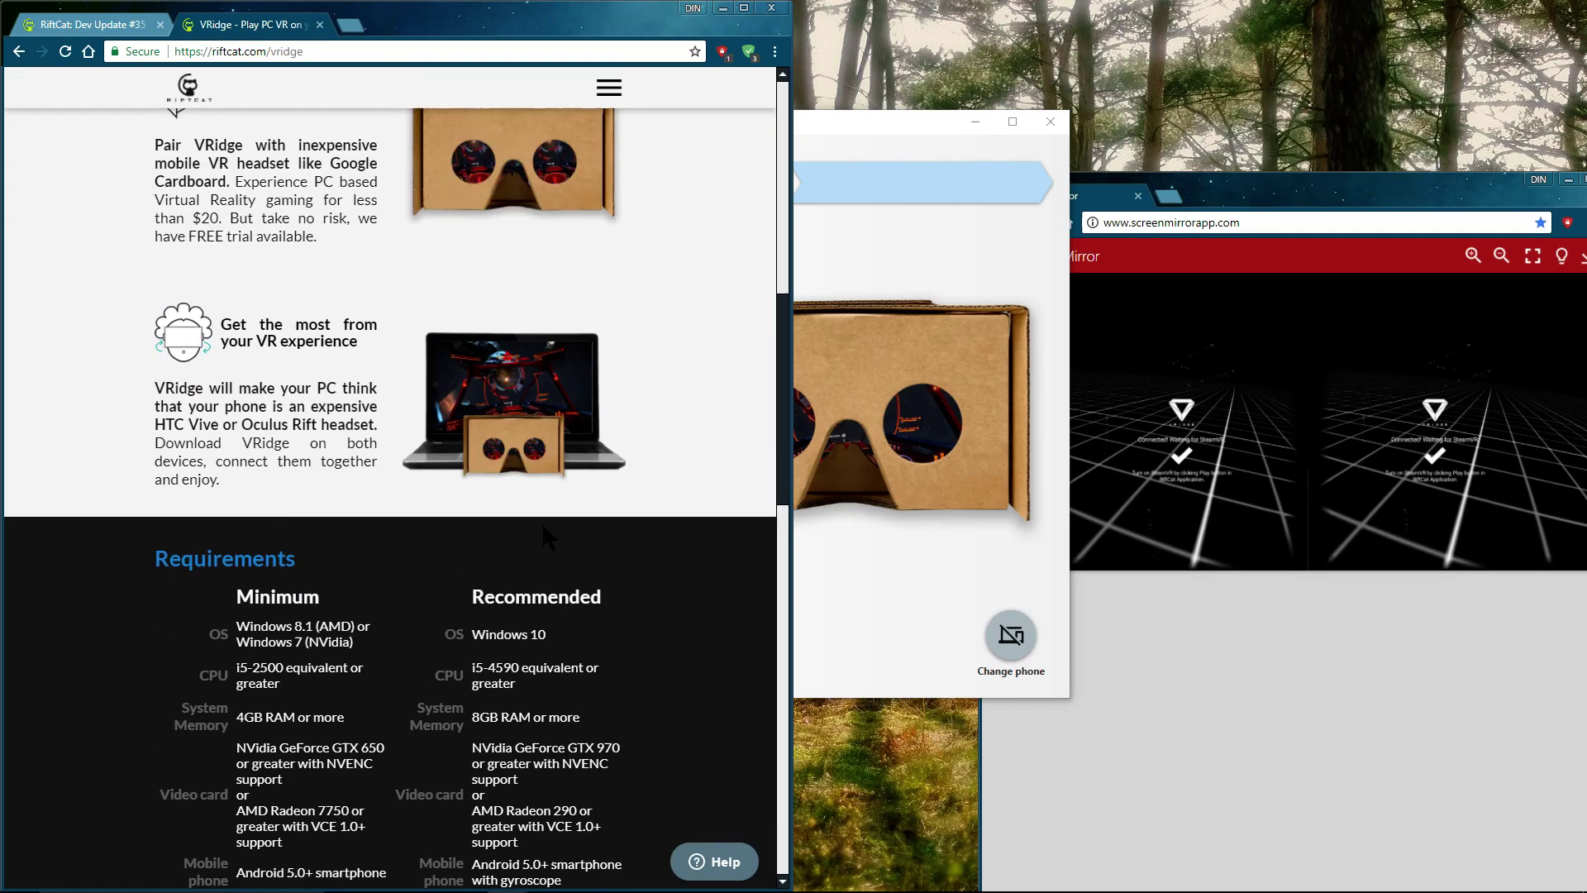
{"action": "scroll", "coordinate": [554, 512], "scroll_direction": "up", "scroll_amount": 7}
{"action": "scroll", "coordinate": [592, 504], "scroll_direction": "down", "scroll_amount": 14}
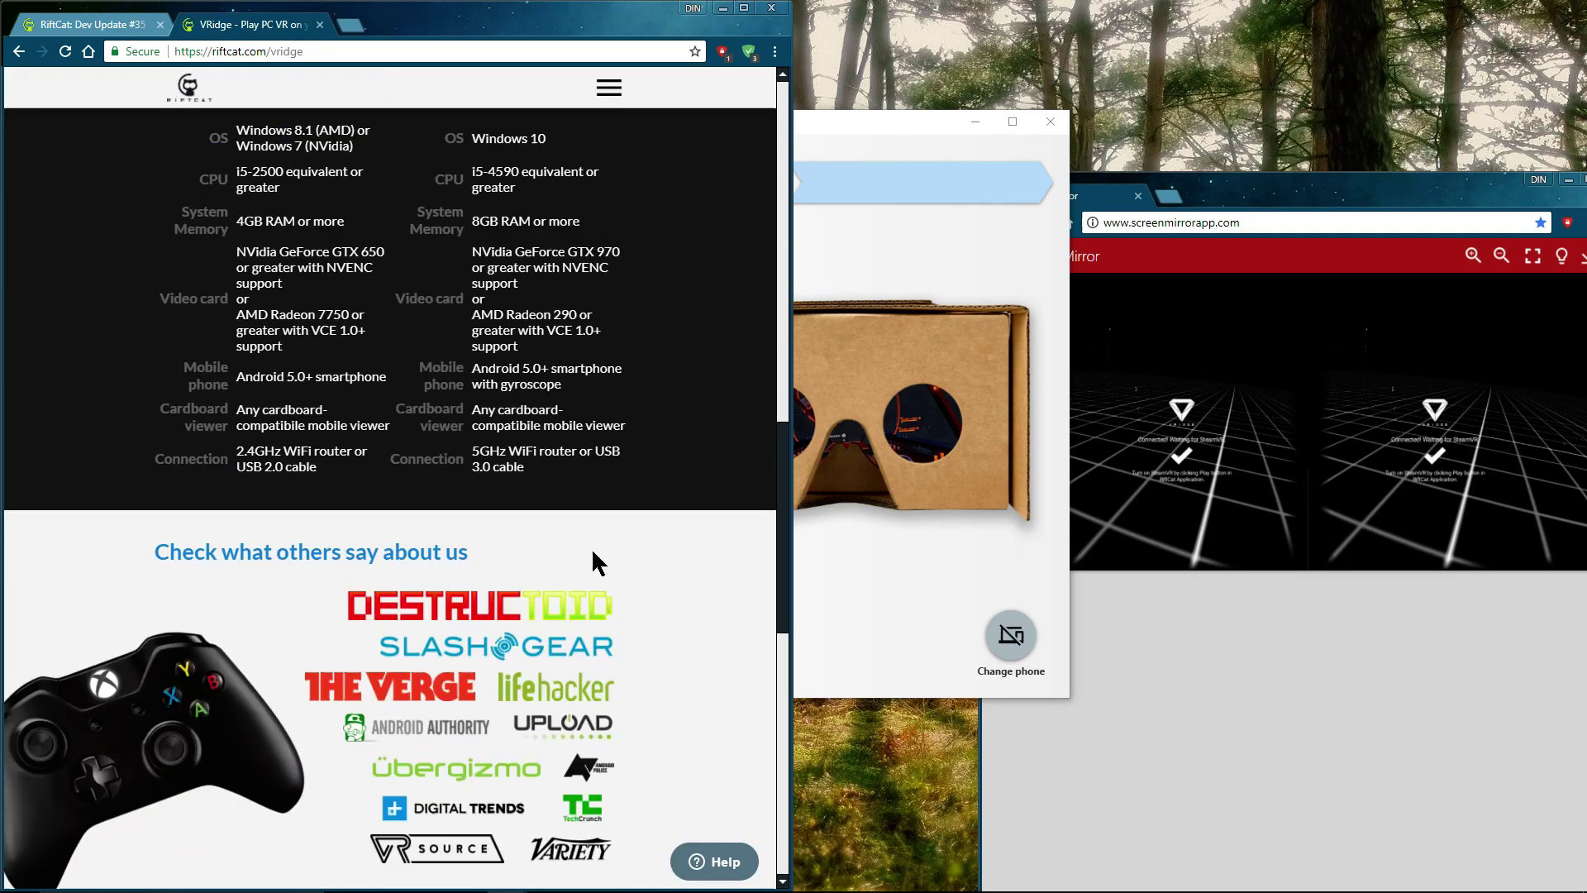
{"action": "scroll", "coordinate": [595, 563], "scroll_direction": "down", "scroll_amount": 10}
{"action": "scroll", "coordinate": [583, 575], "scroll_direction": "up", "scroll_amount": 2}
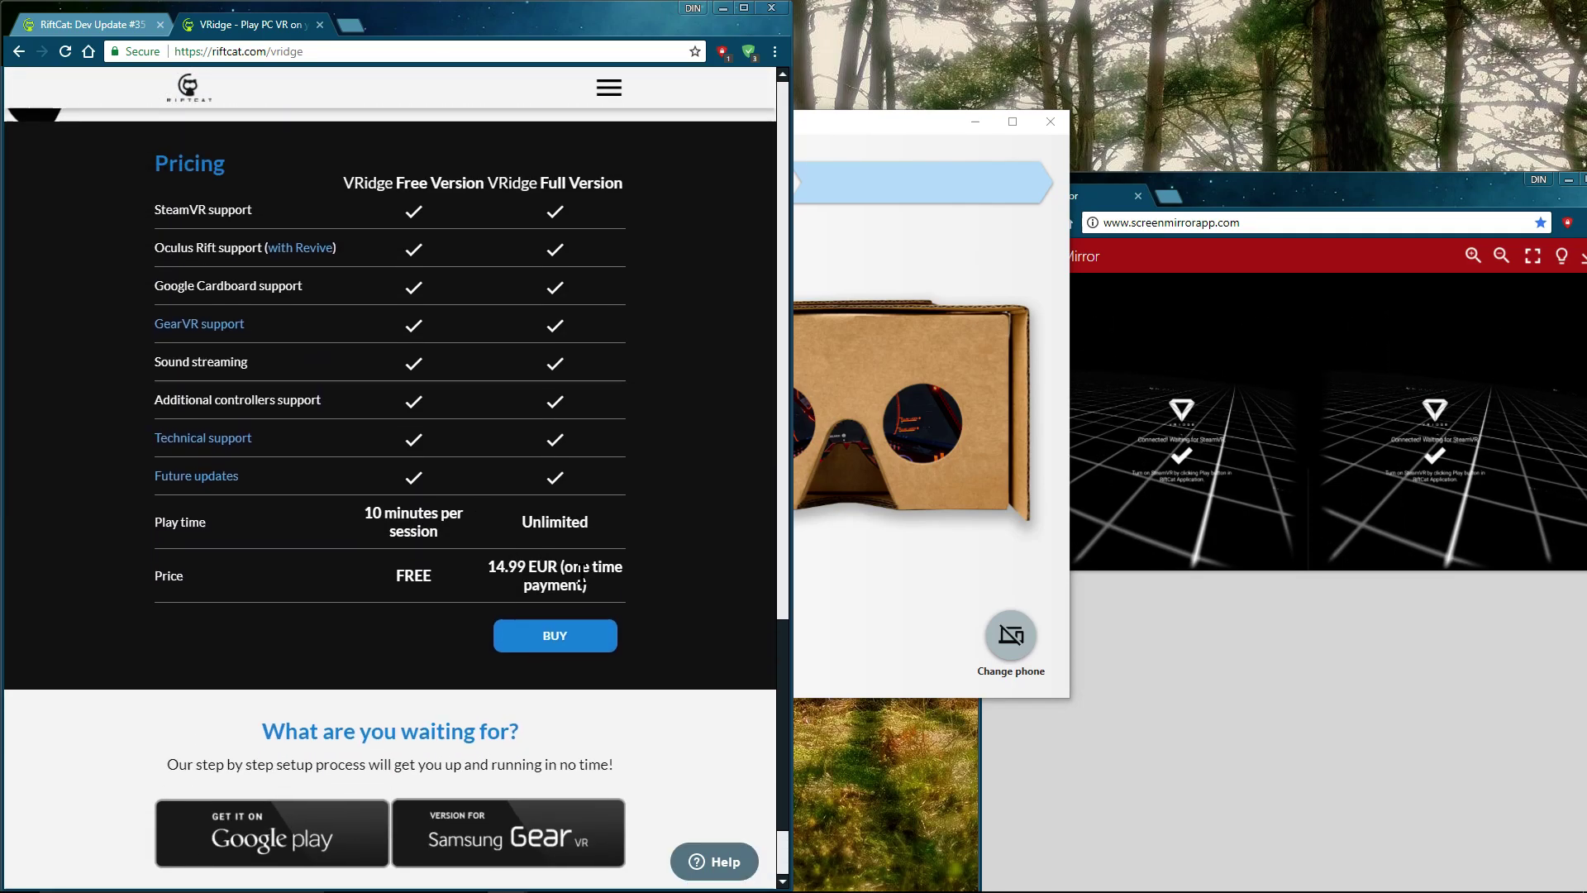
{"action": "scroll", "coordinate": [566, 599], "scroll_direction": "up", "scroll_amount": 1}
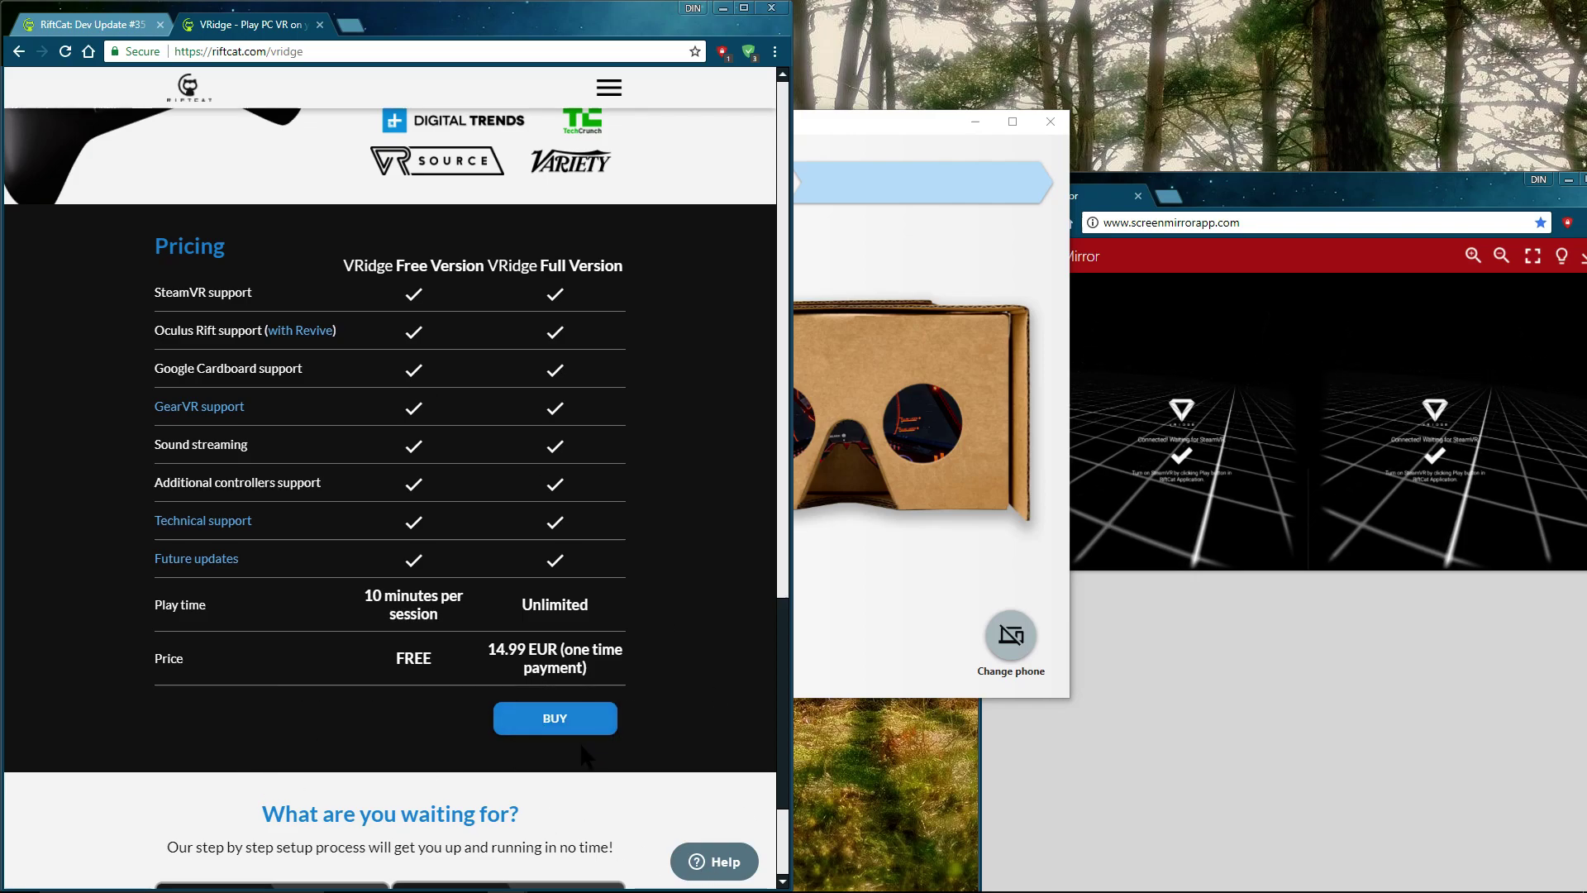
{"action": "left_click", "coordinate": [945, 248]}
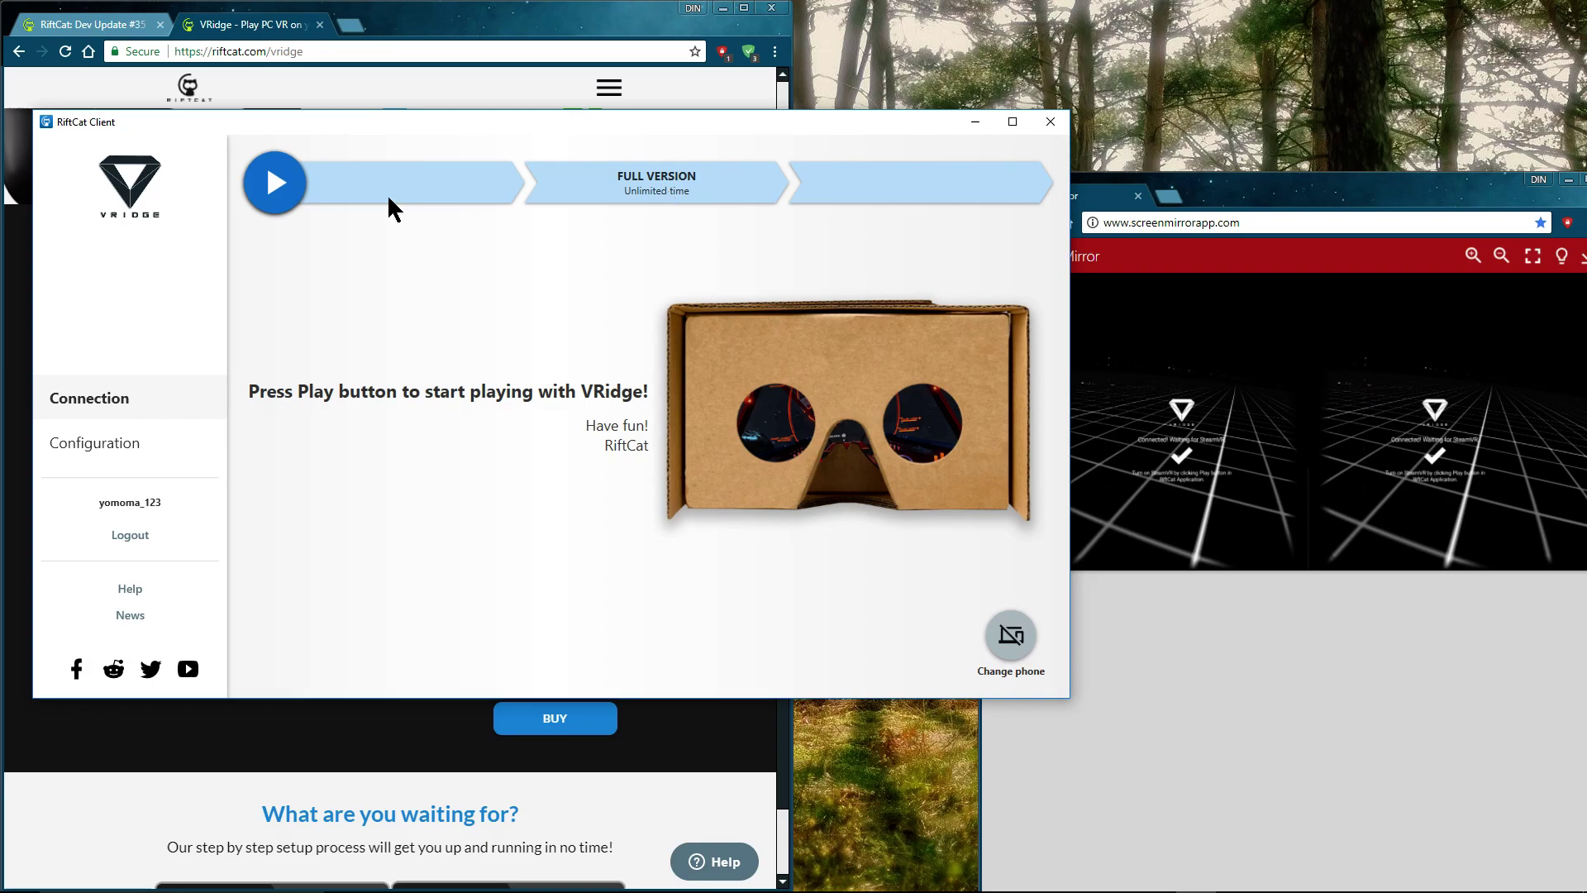
{"action": "left_click", "coordinate": [329, 734]}
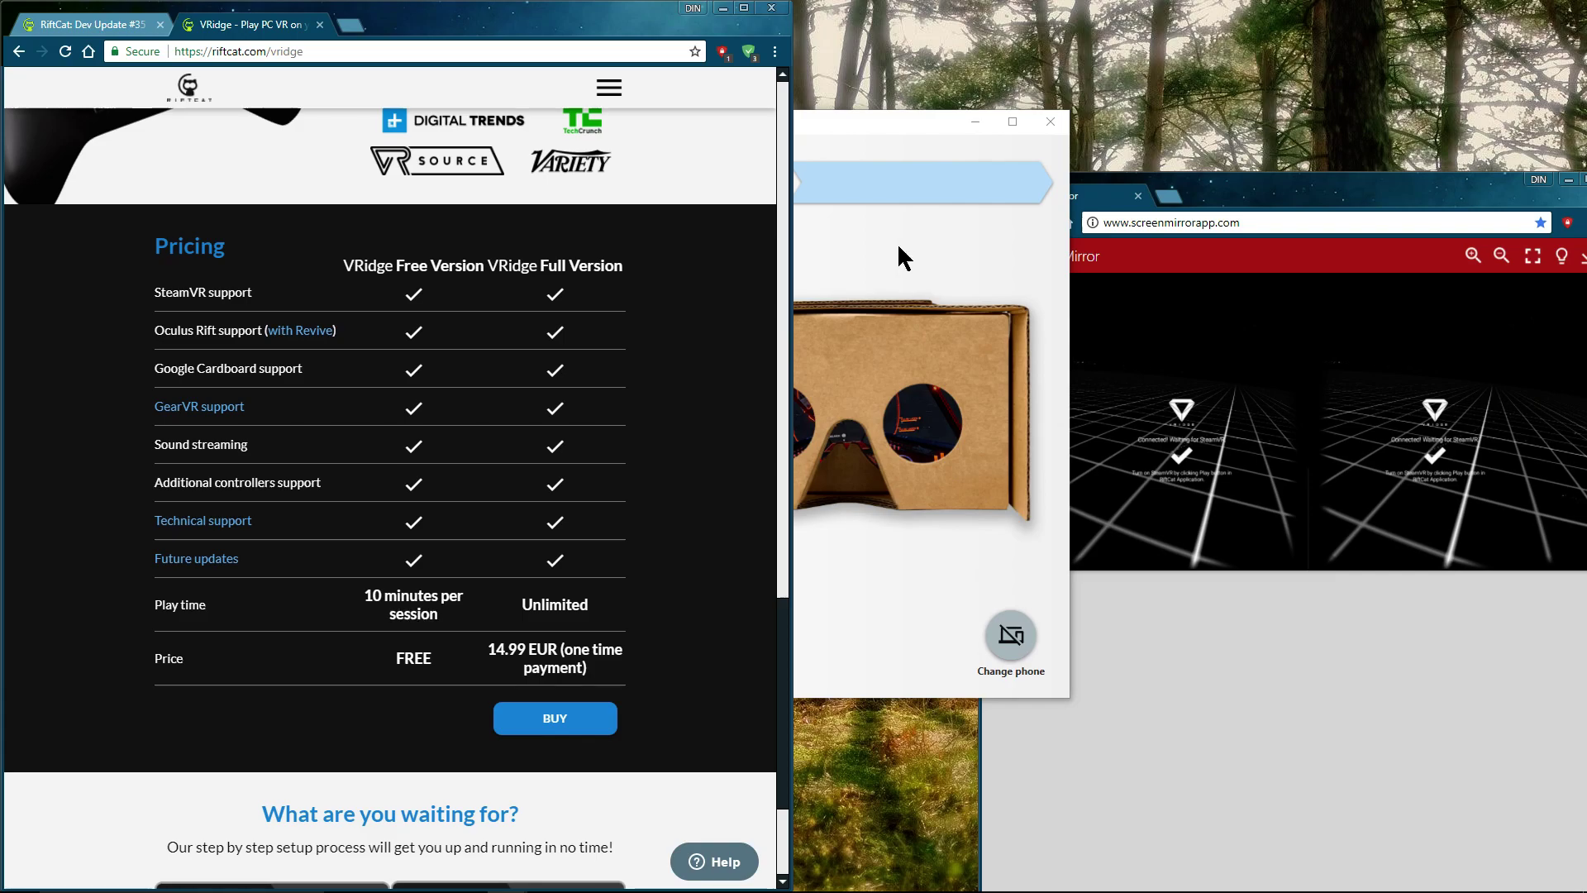
Search Google for 'NOLO wired' from the Dev Update #35 patch notes.
{"action": "left_click", "coordinate": [91, 25]}
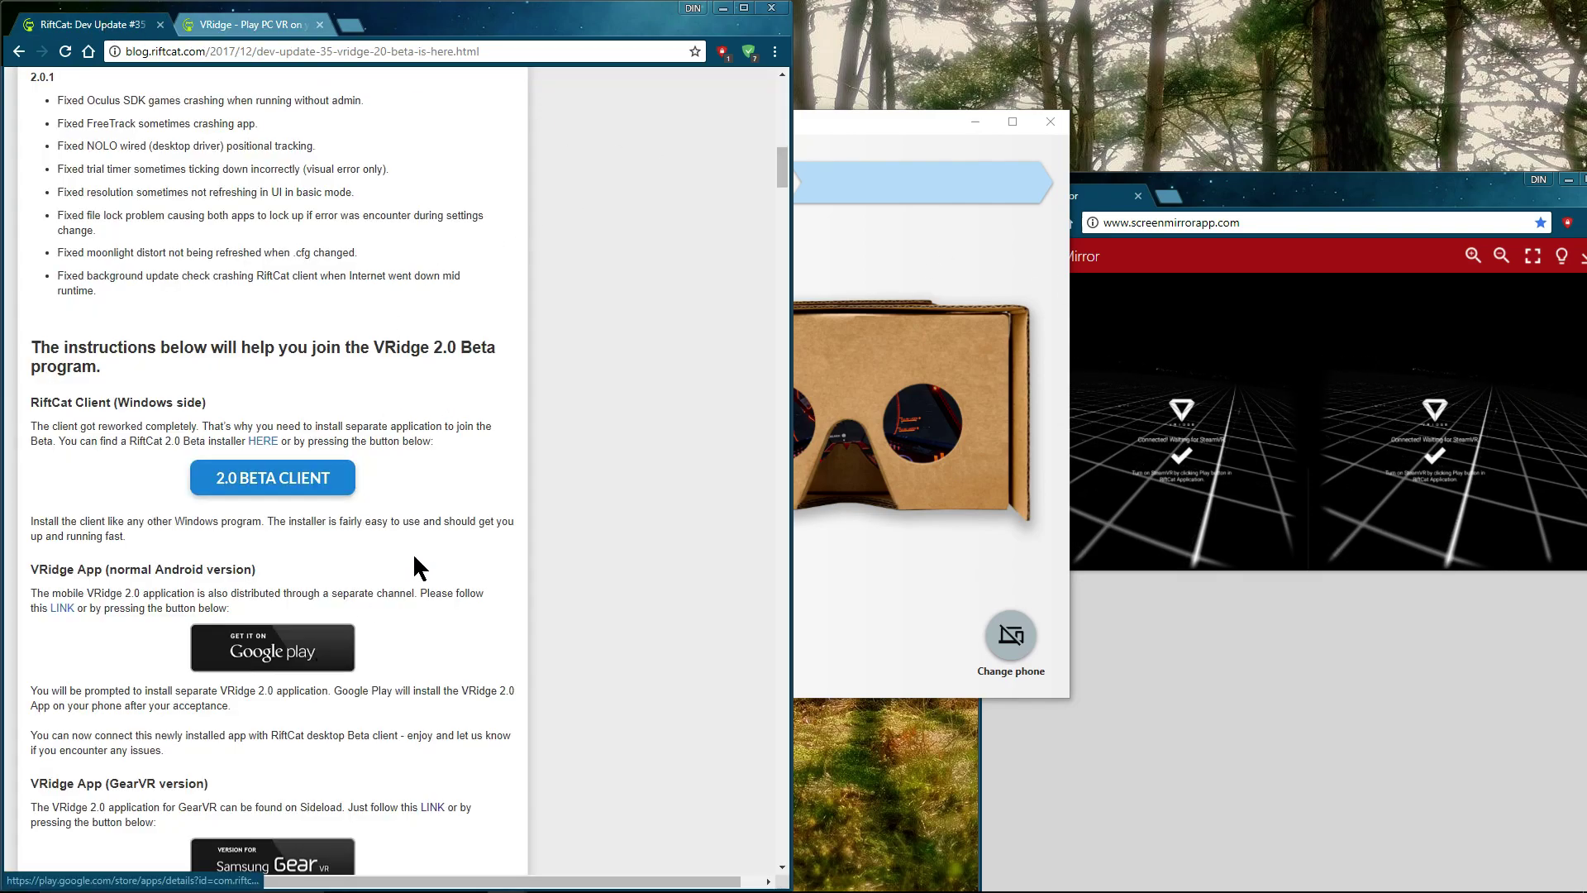
{"action": "scroll", "coordinate": [415, 567], "scroll_direction": "down", "scroll_amount": 2}
{"action": "scroll", "coordinate": [414, 567], "scroll_direction": "up", "scroll_amount": 2}
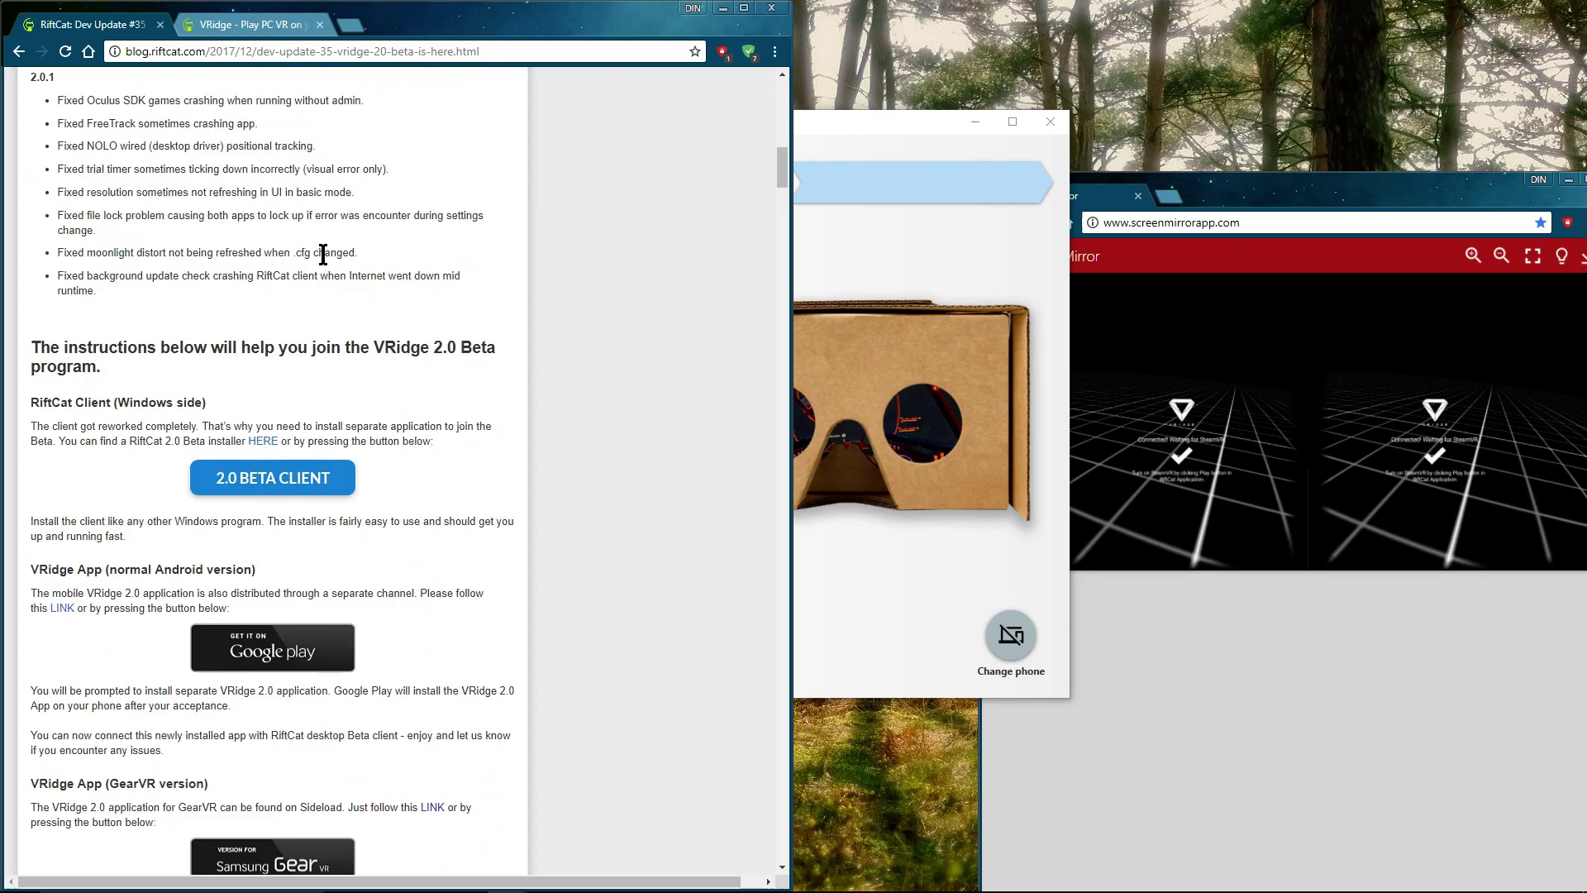
{"action": "scroll", "coordinate": [323, 409], "scroll_direction": "up", "scroll_amount": 5}
{"action": "scroll", "coordinate": [312, 467], "scroll_direction": "down", "scroll_amount": 2}
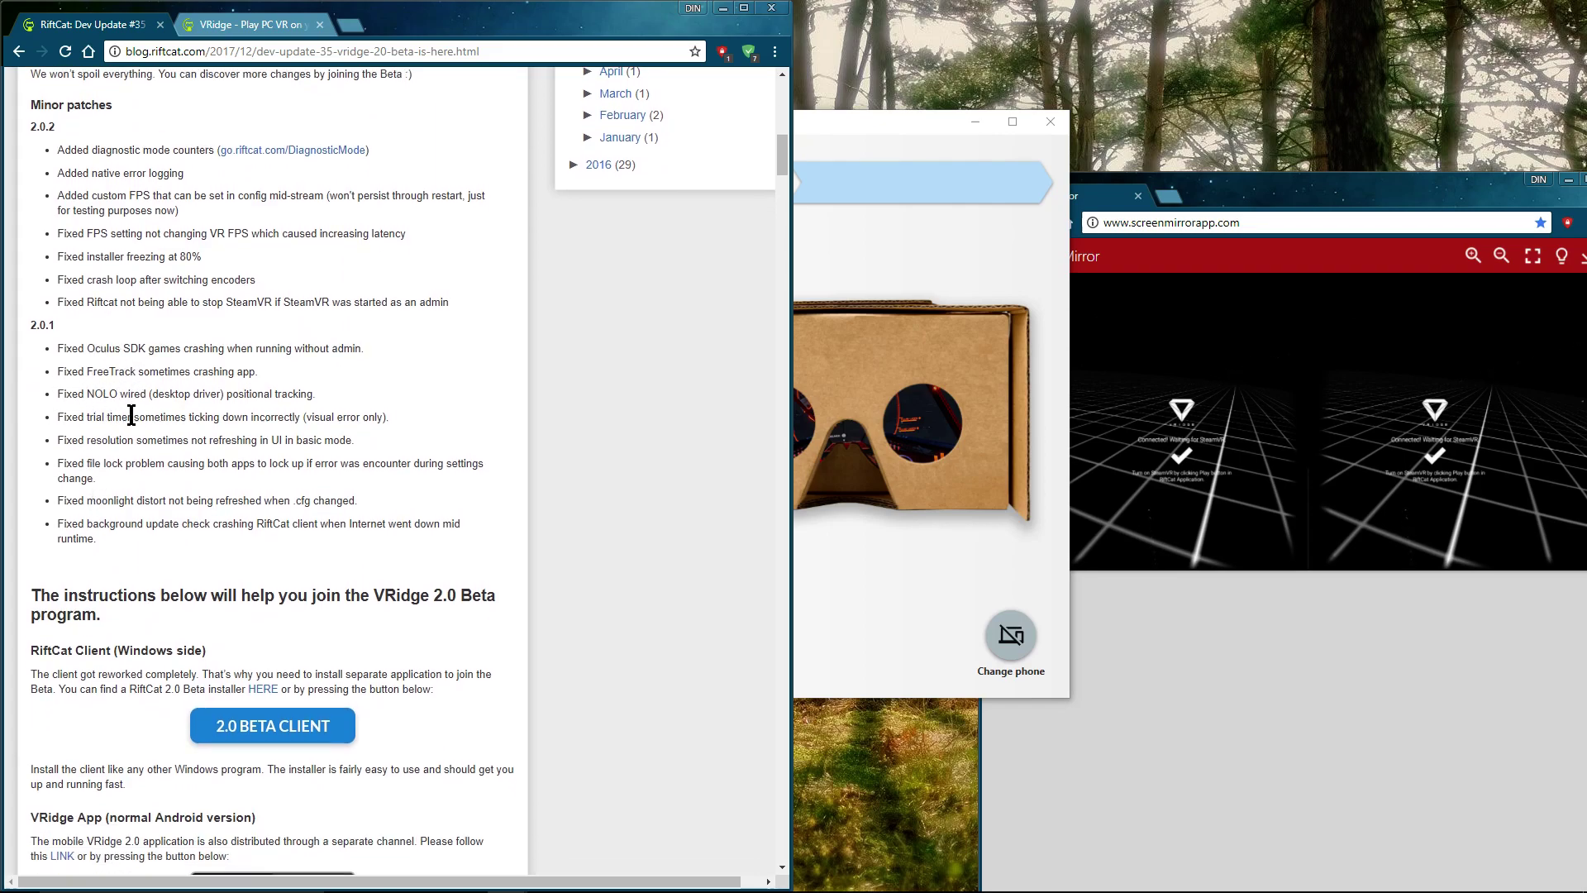
{"action": "scroll", "coordinate": [152, 438], "scroll_direction": "down", "scroll_amount": 3}
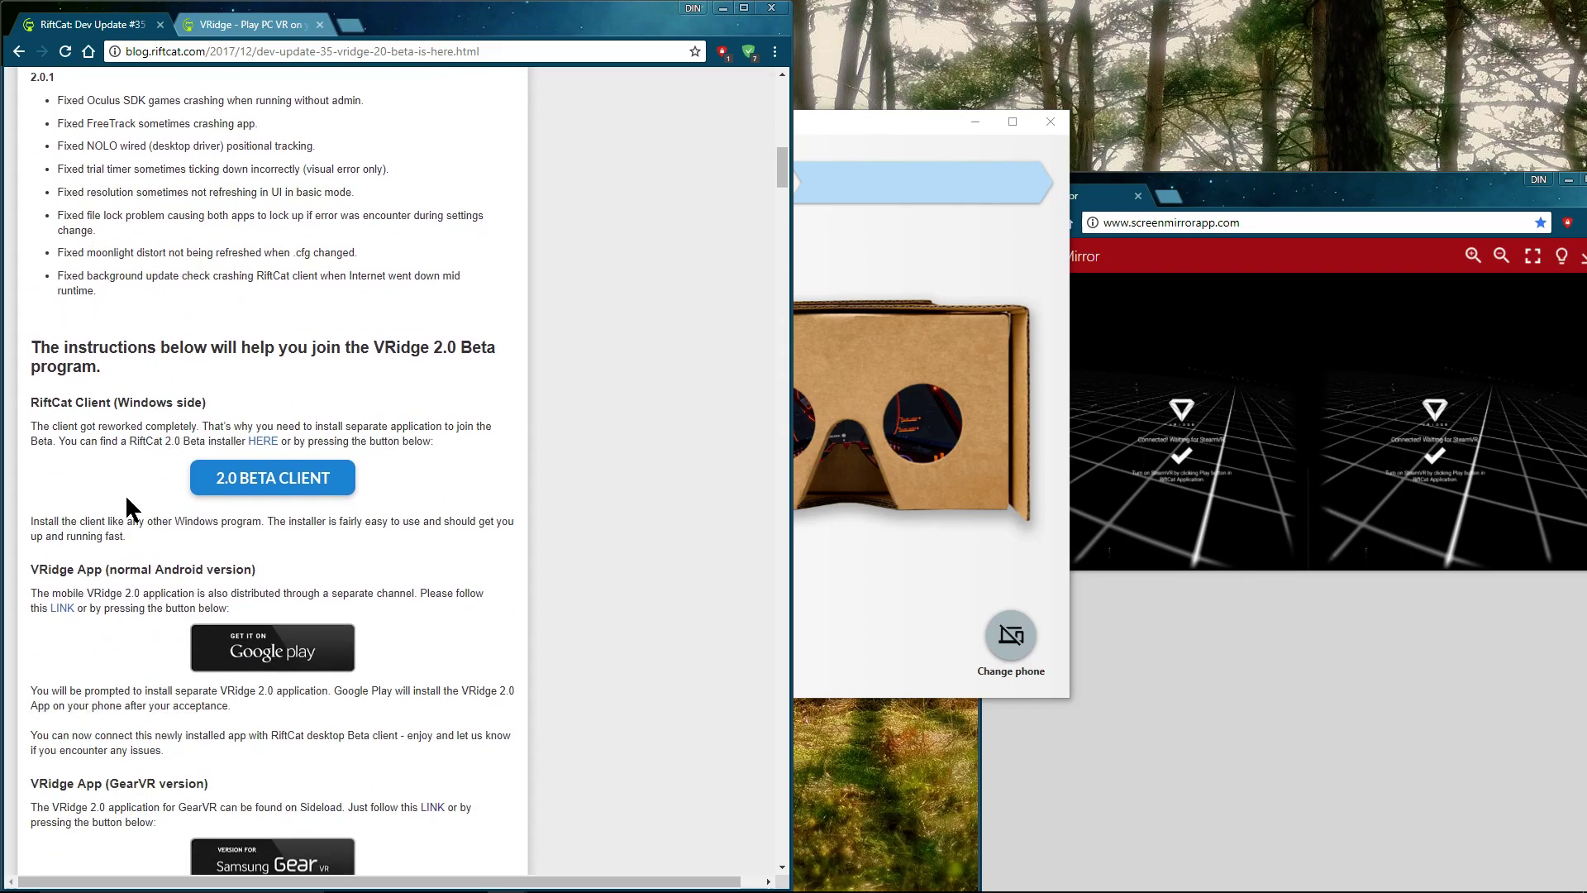
{"action": "right_click", "coordinate": [137, 146]}
{"action": "left_click", "coordinate": [199, 174]}
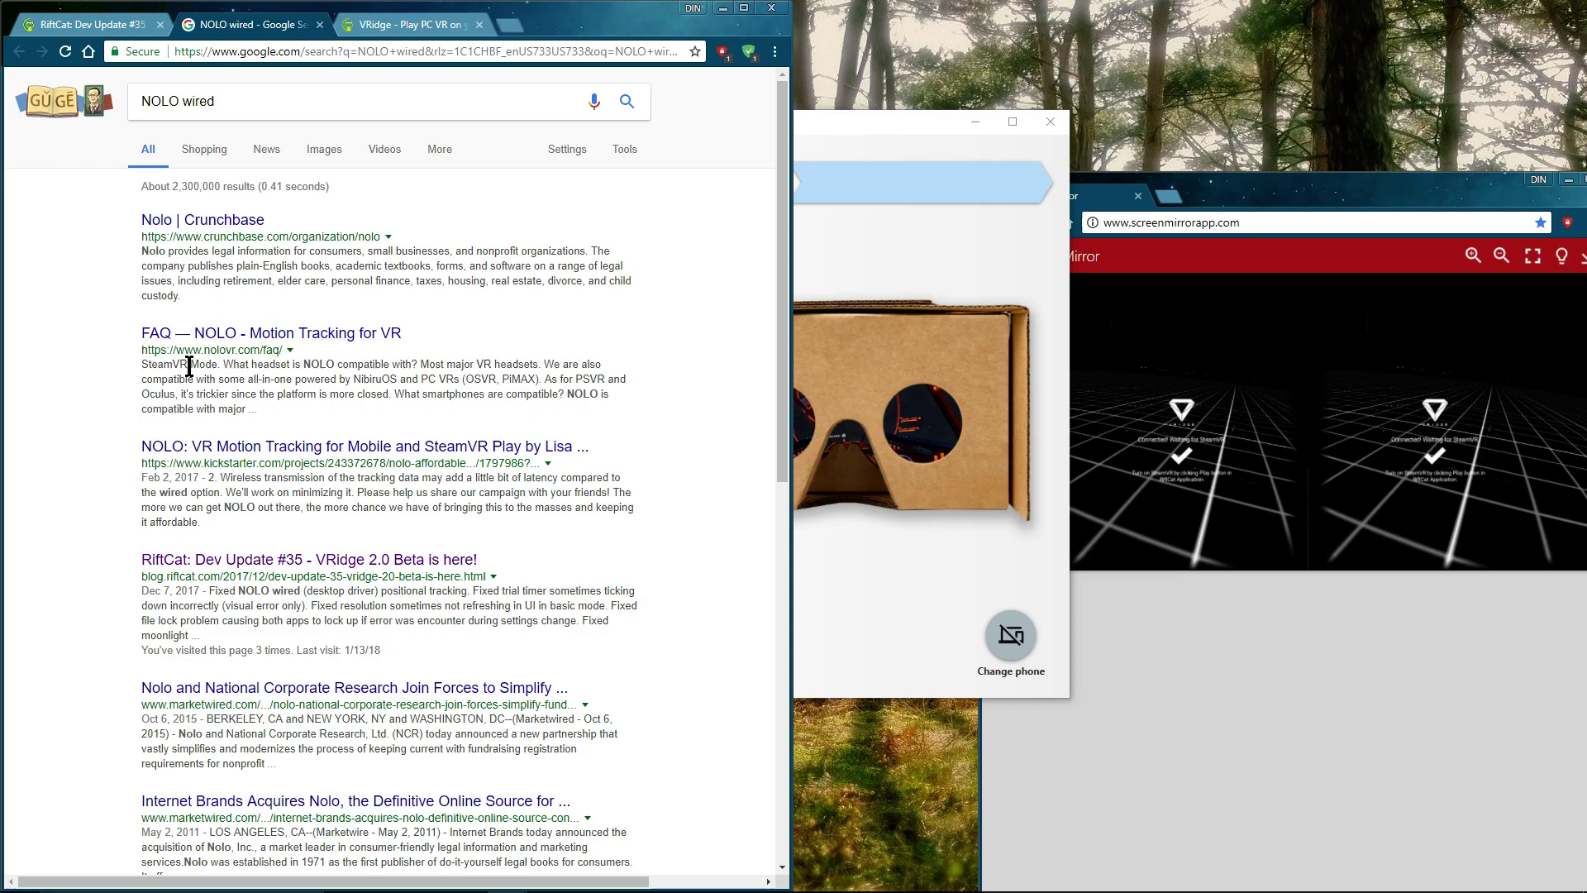
Open and read NOLO's FAQ on compatible smartphones and RiftCat from the search results.
{"action": "left_click", "coordinate": [211, 150]}
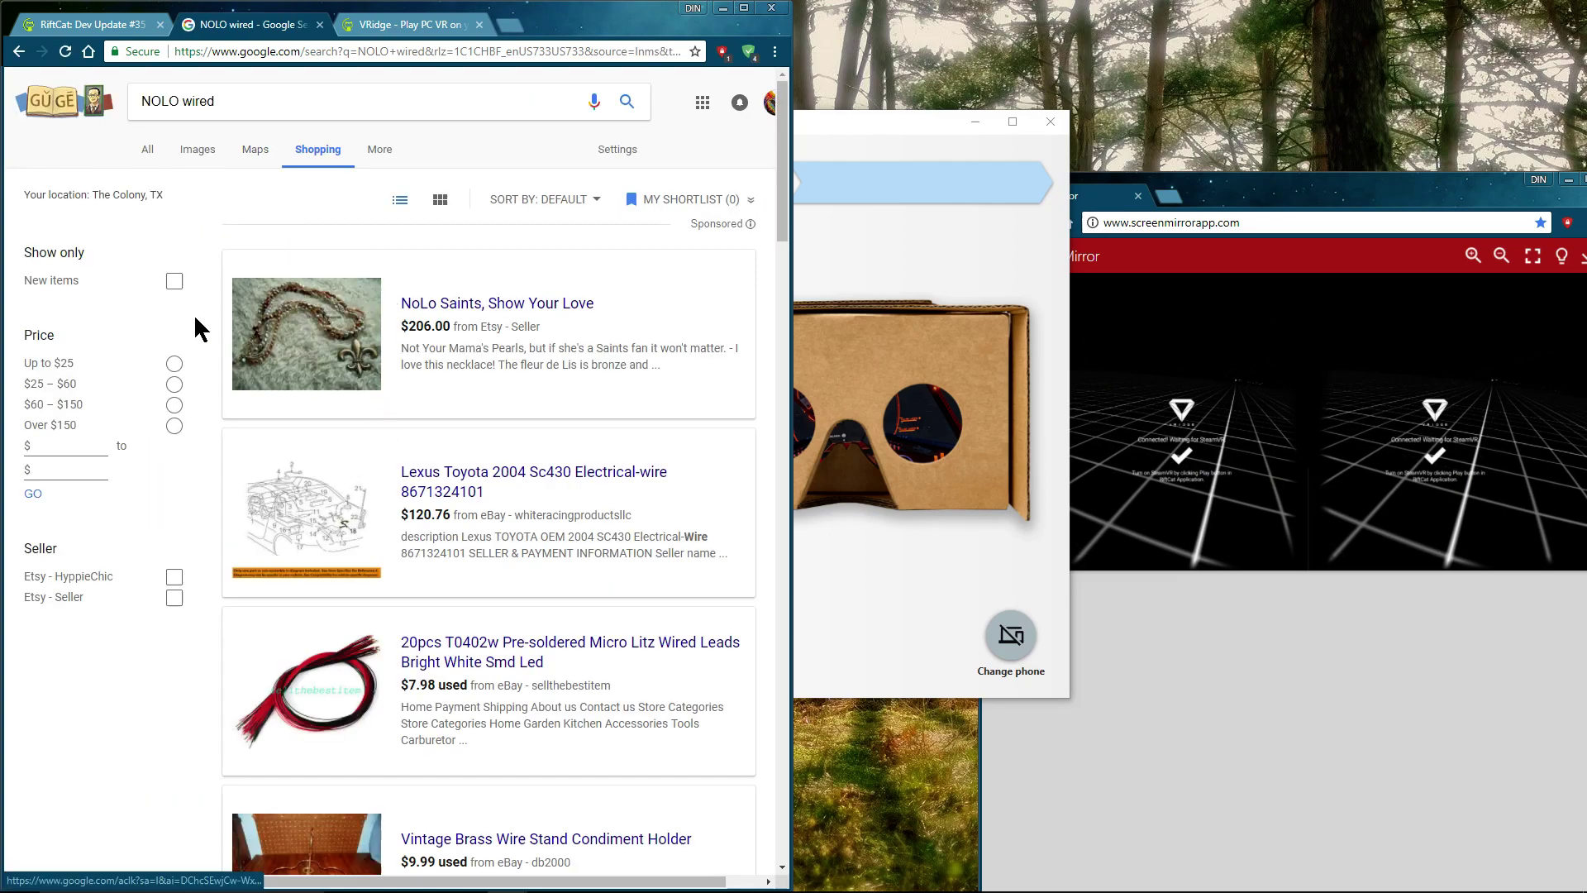
{"action": "key", "text": "alt+Left"}
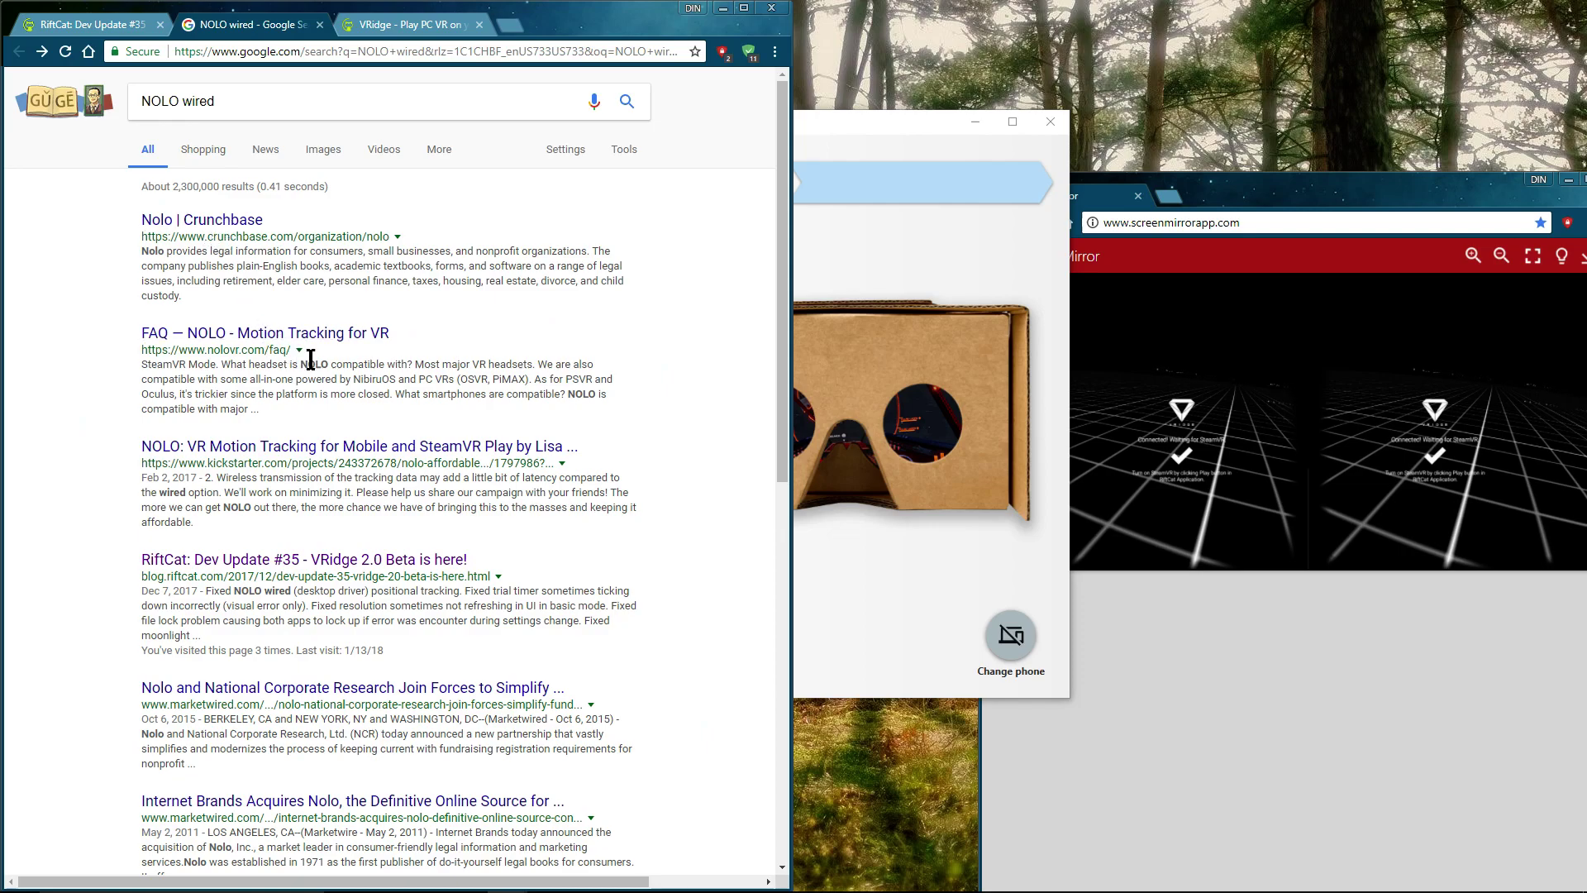
{"action": "left_click", "coordinate": [299, 334]}
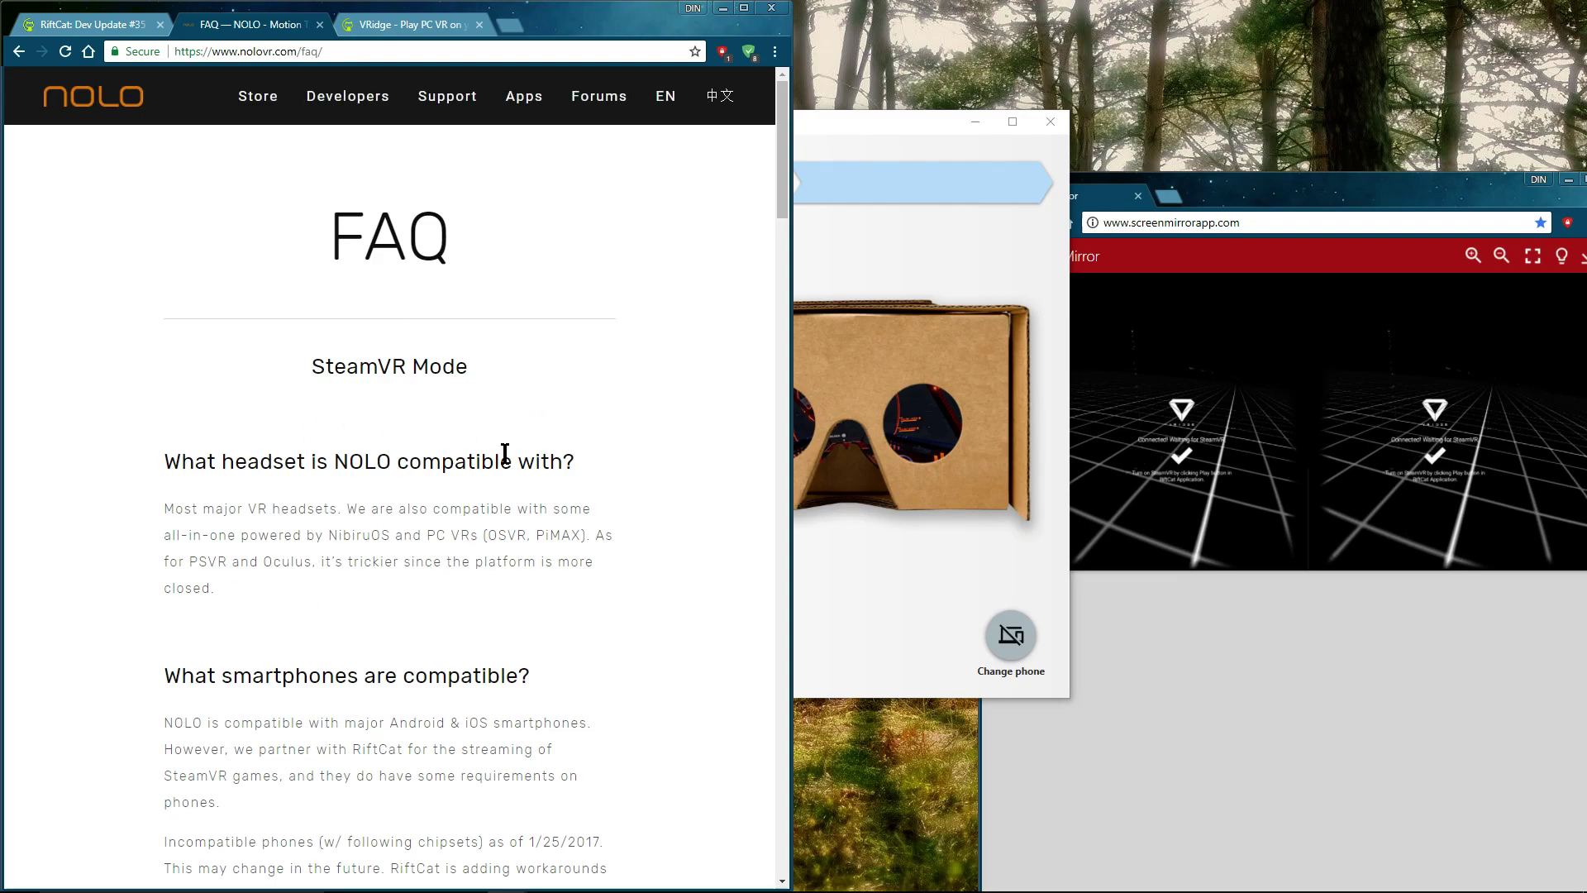
{"action": "scroll", "coordinate": [500, 463], "scroll_direction": "down", "scroll_amount": 6}
{"action": "scroll", "coordinate": [496, 492], "scroll_direction": "down", "scroll_amount": 8}
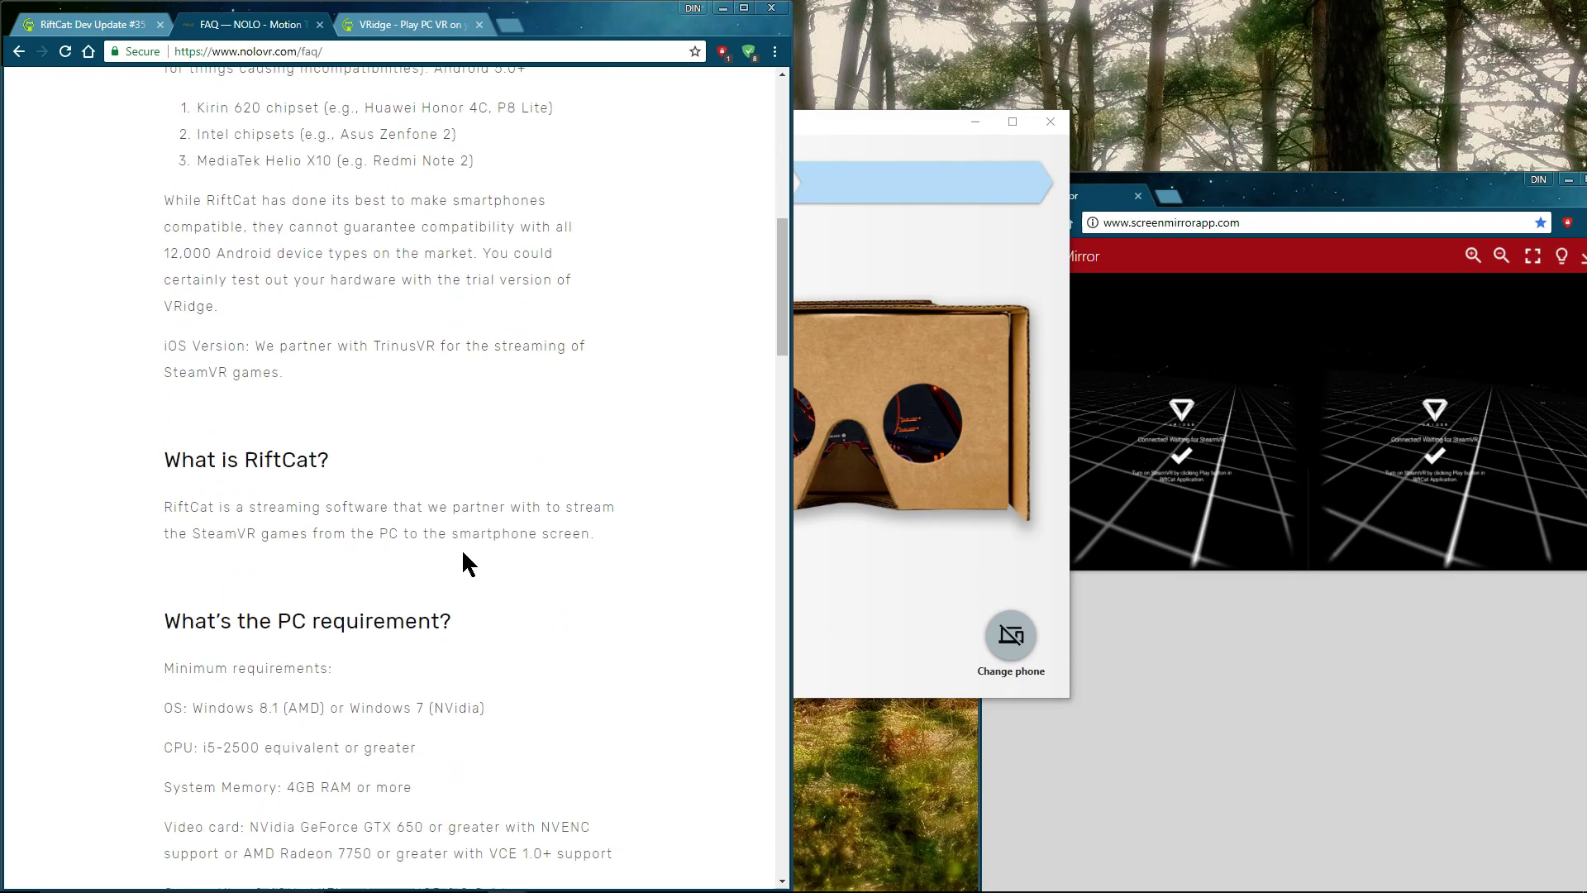
{"action": "scroll", "coordinate": [488, 567], "scroll_direction": "up", "scroll_amount": 7}
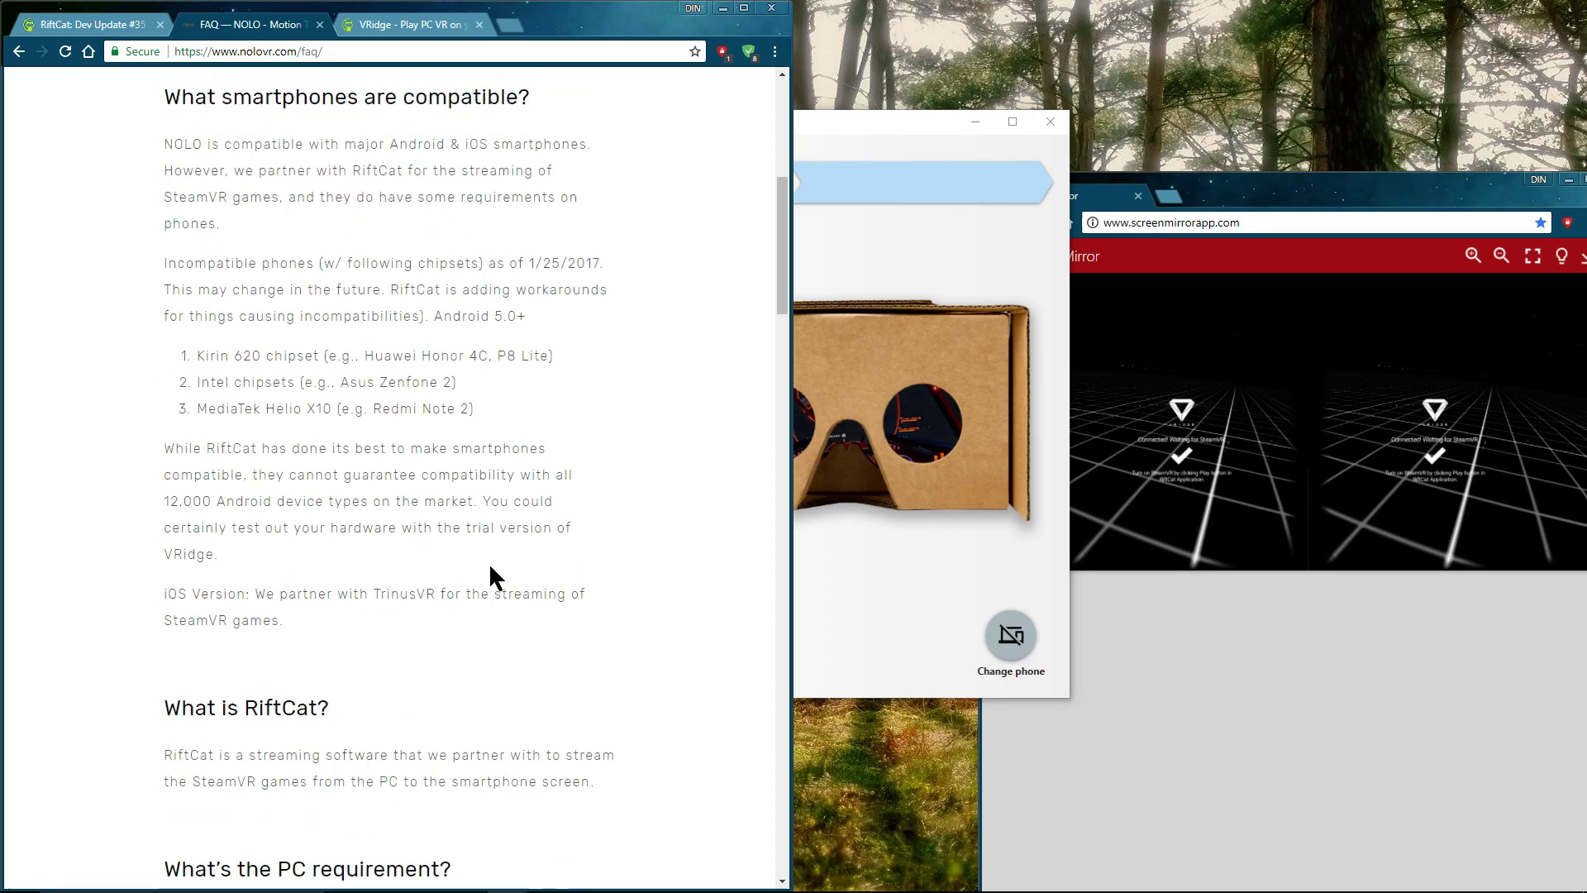
{"action": "scroll", "coordinate": [489, 574], "scroll_direction": "up", "scroll_amount": 8}
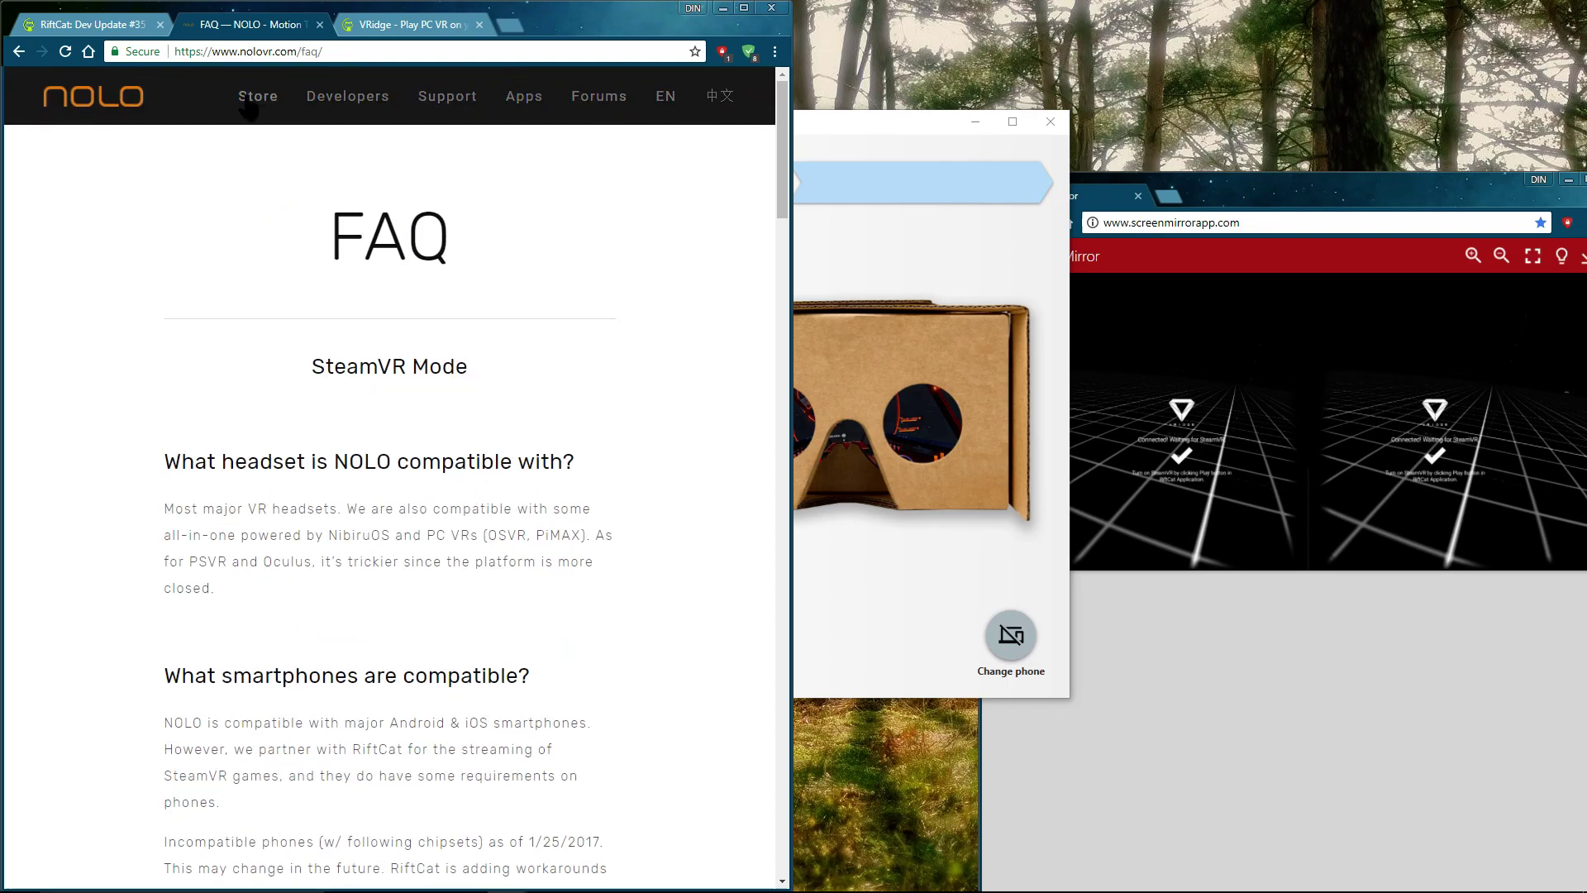
Return to the Dev Update #35 blog post.
{"action": "left_click", "coordinate": [86, 28]}
{"action": "scroll", "coordinate": [414, 439], "scroll_direction": "up", "scroll_amount": 6}
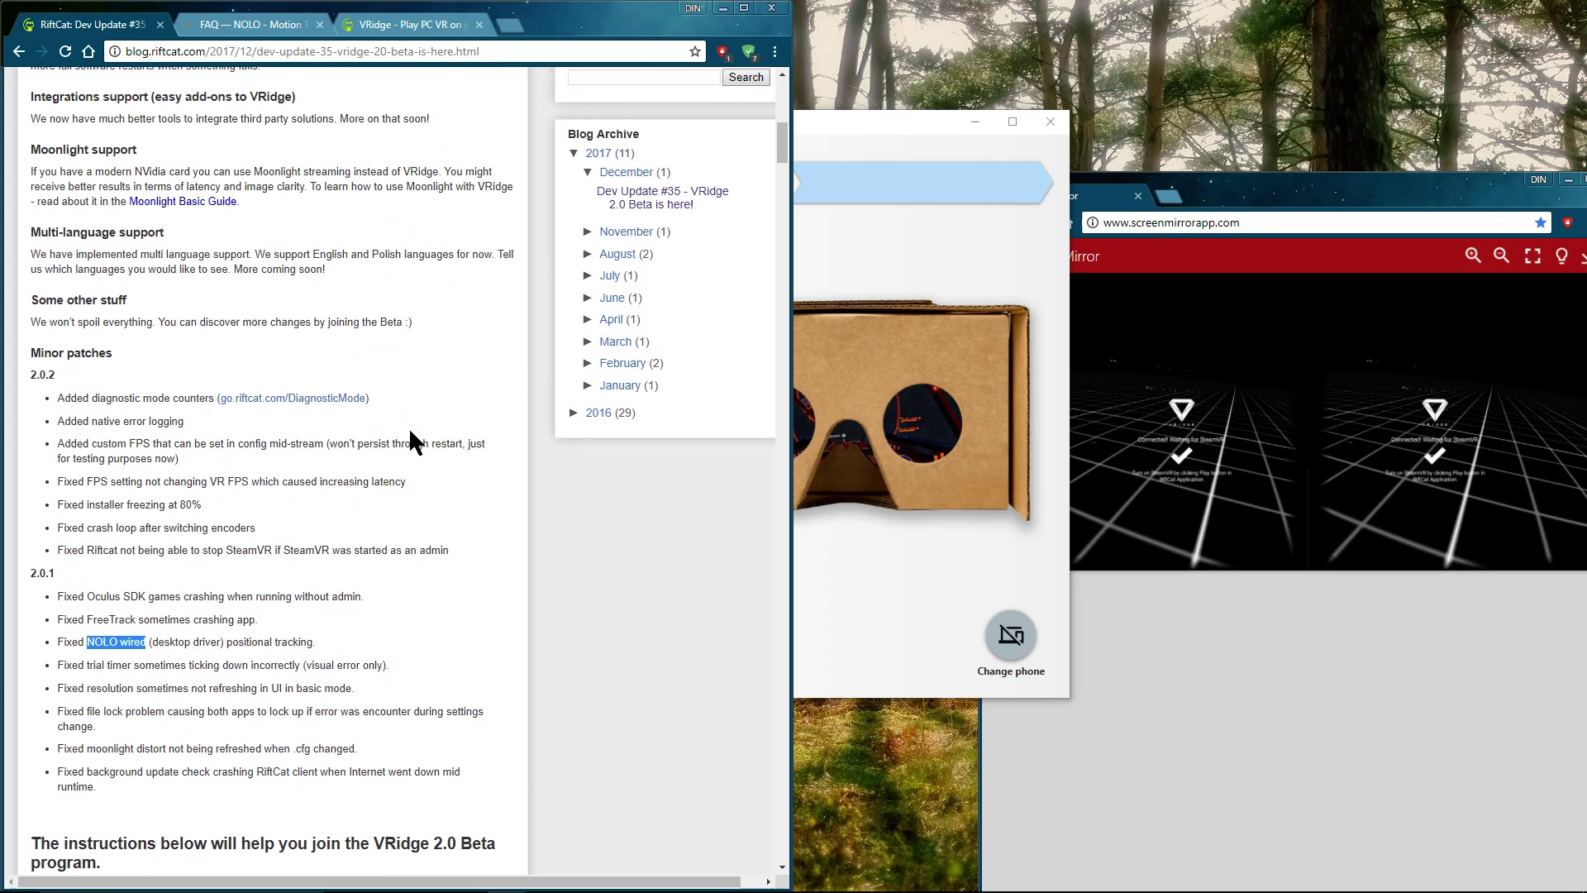
{"action": "scroll", "coordinate": [450, 414], "scroll_direction": "down", "scroll_amount": 7}
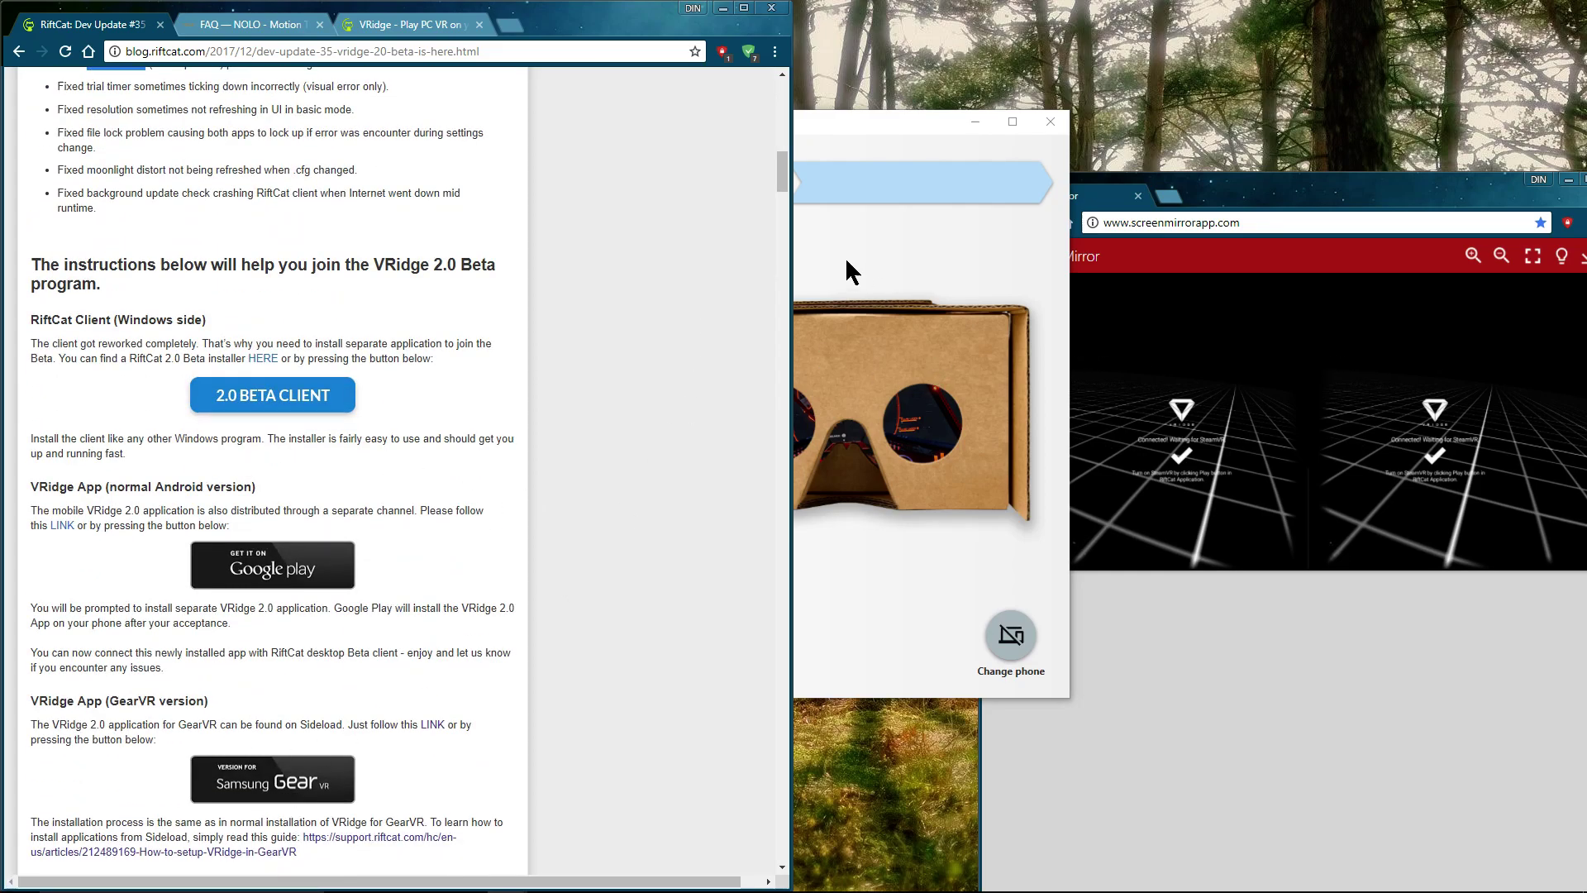
Bring RiftCat Client forward, then open the OBS window from its taskbar preview.
{"action": "left_click", "coordinate": [846, 262]}
{"action": "mouse_move", "coordinate": [992, 889]}
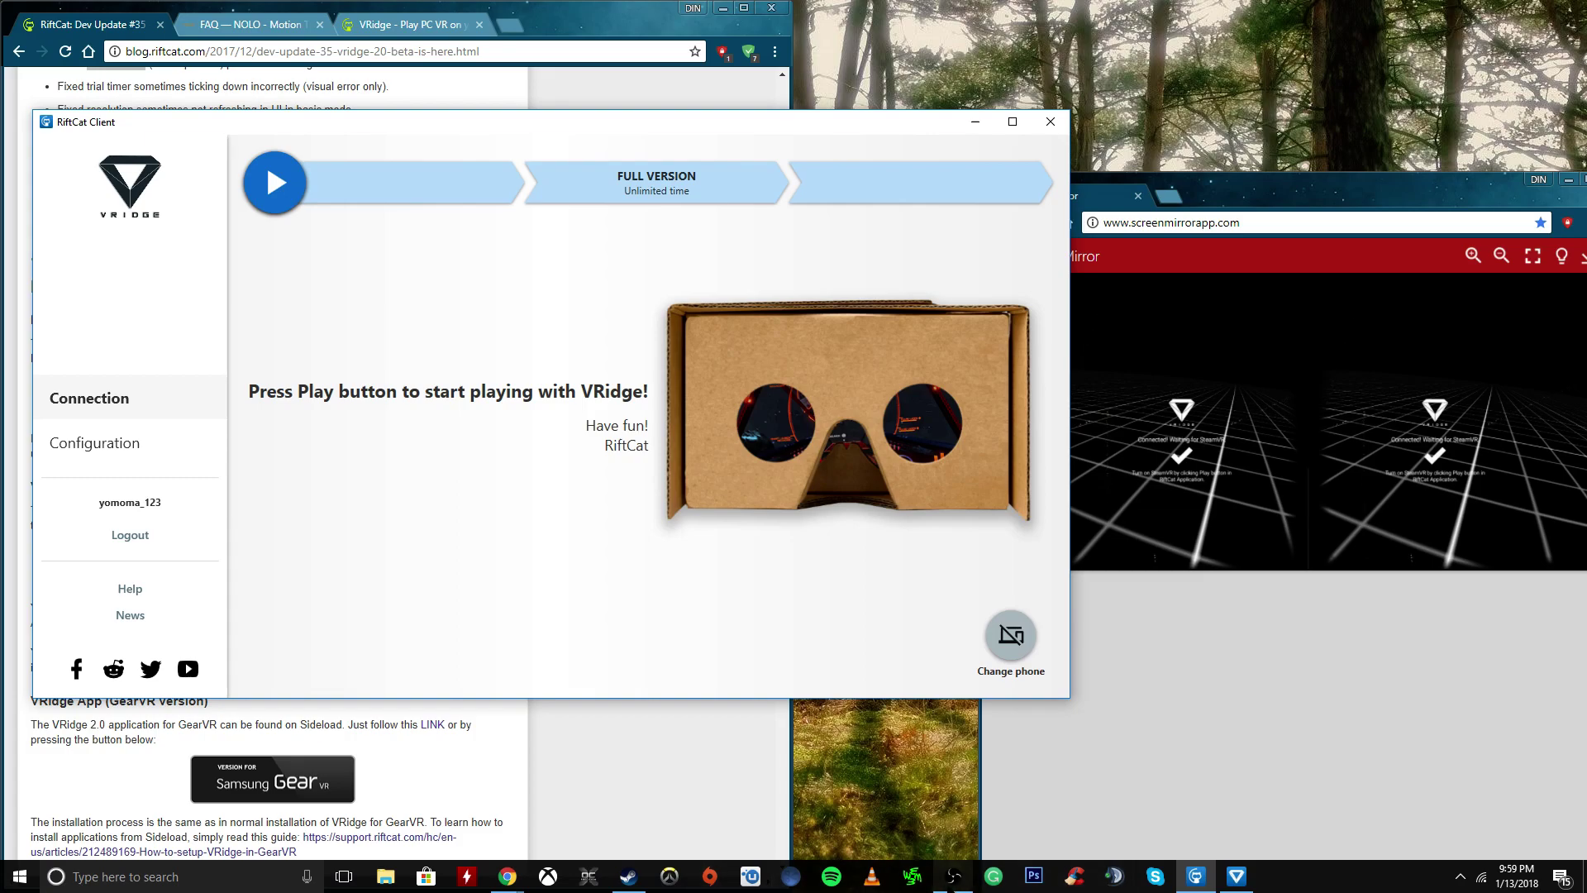
{"action": "left_click", "coordinate": [954, 876]}
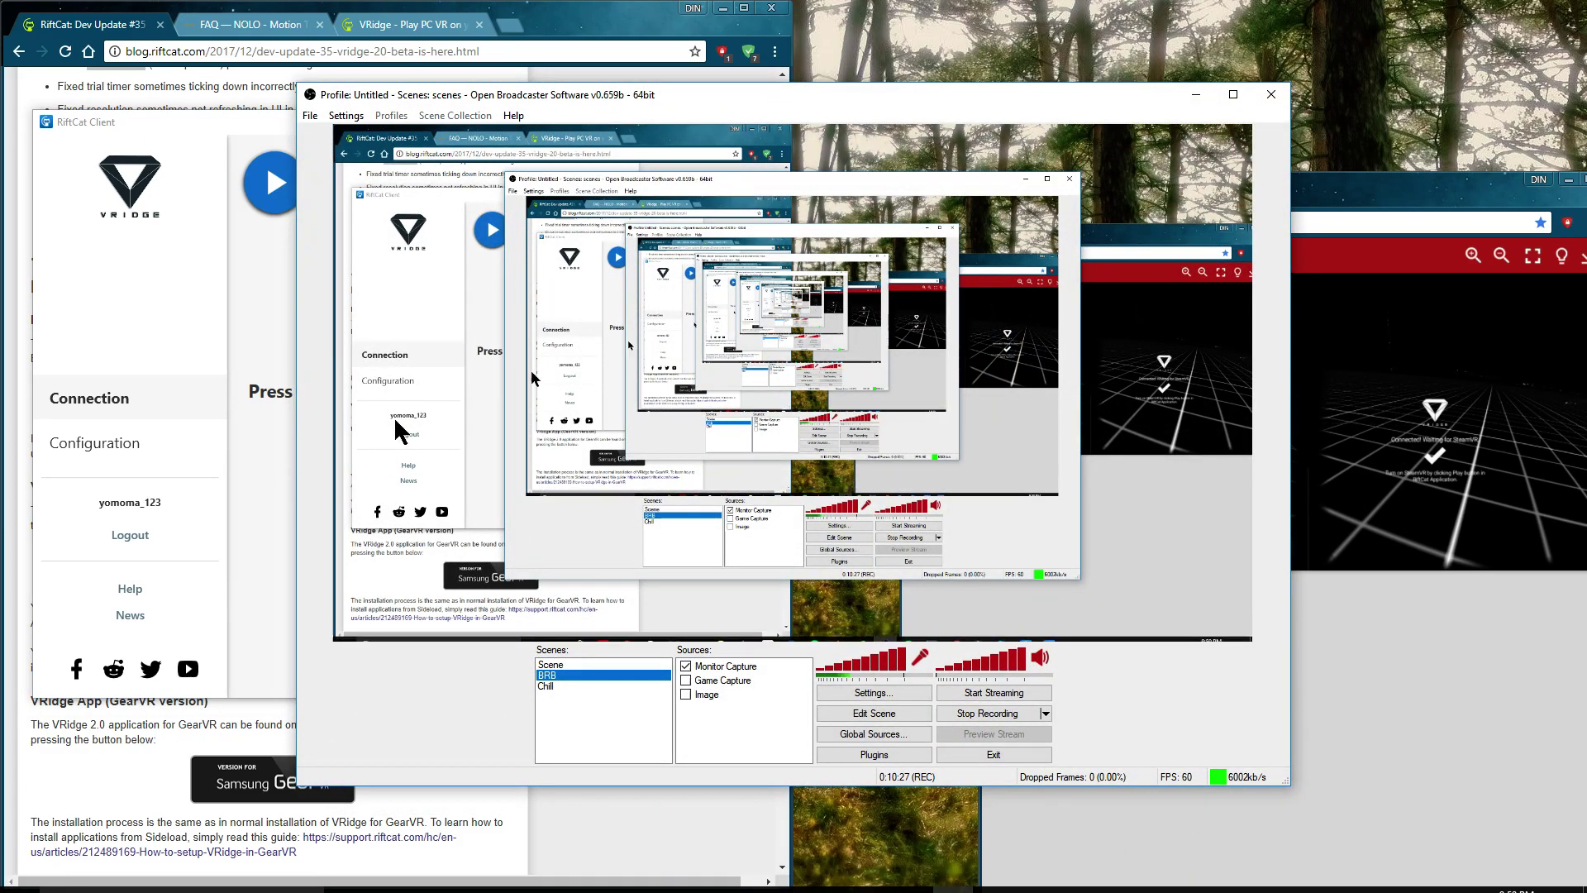